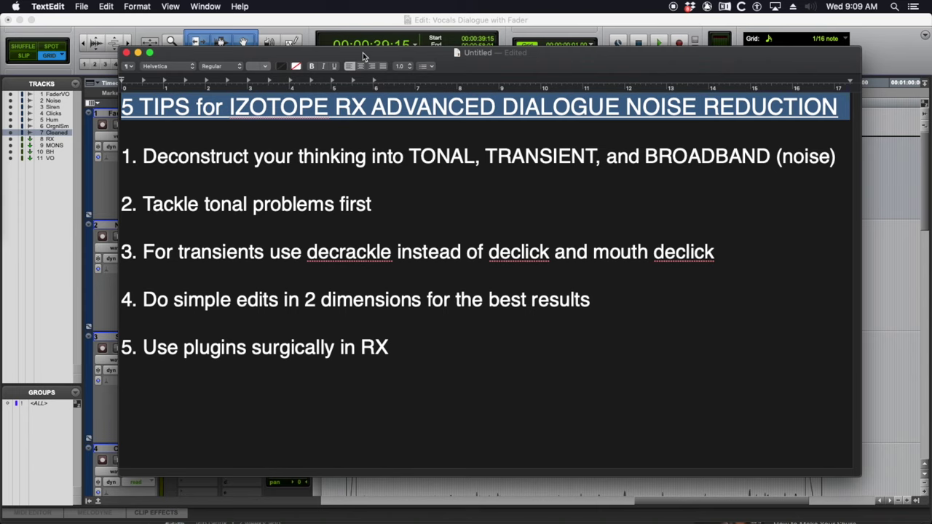
Step: Close the rendered Deconstruct window in RX 10, scan the spectrogram, then return to Pro Tools
key(super+Tab)
key(super+Tab)
key(super+Tab)
key(super+Tab)
key(super+Tab)
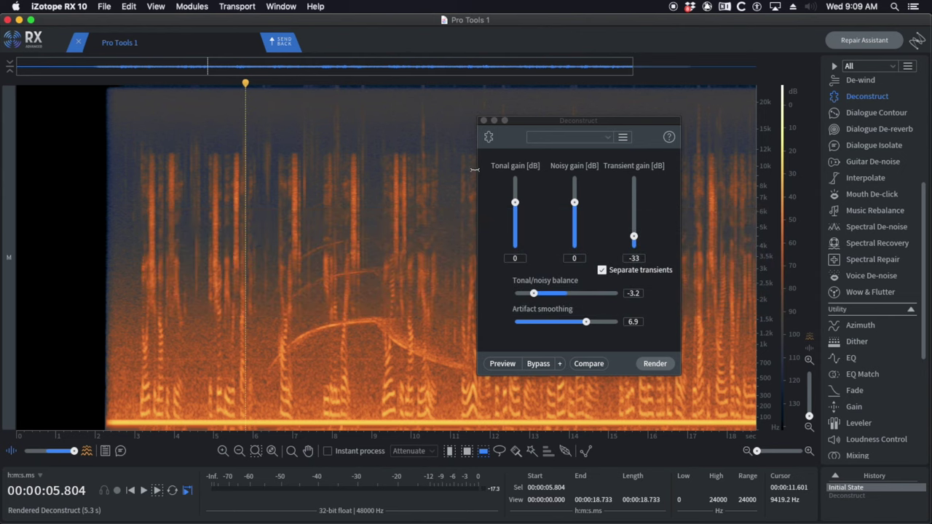
click(484, 121)
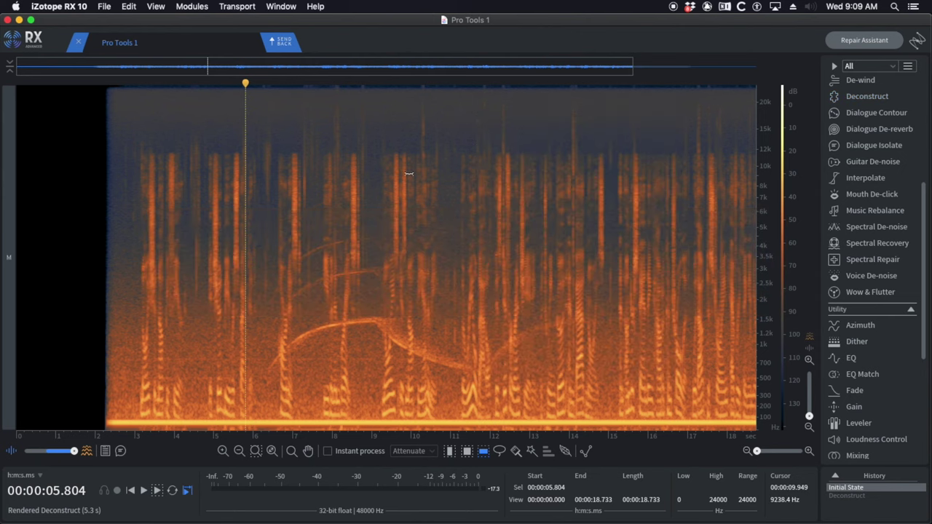
scroll(402, 184, right, 5)
scroll(402, 184, left, 5)
scroll(402, 186, right, 5)
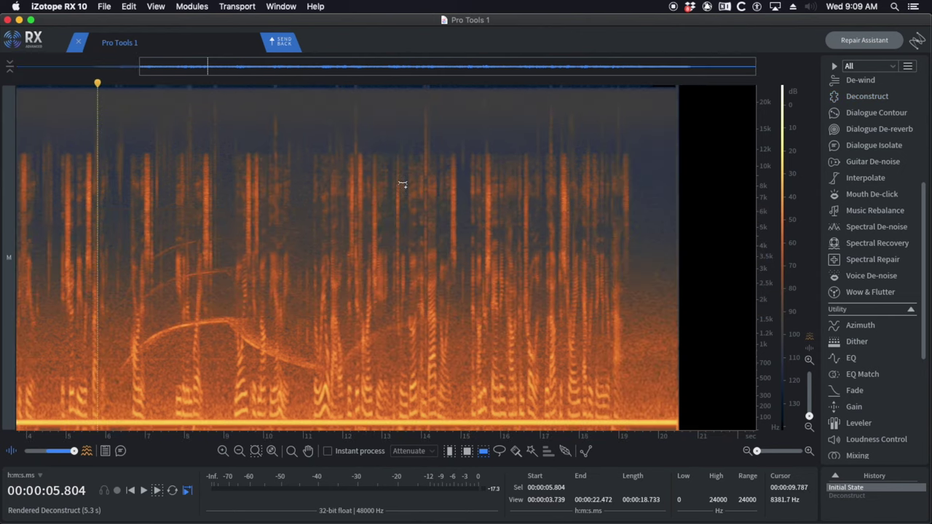
scroll(402, 189, left, 5)
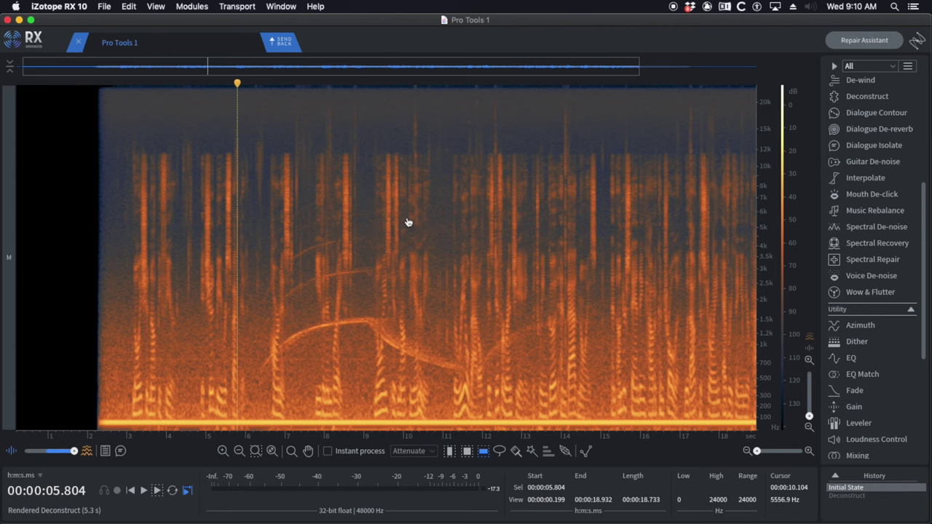
key(super+Tab)
key(super+Tab)
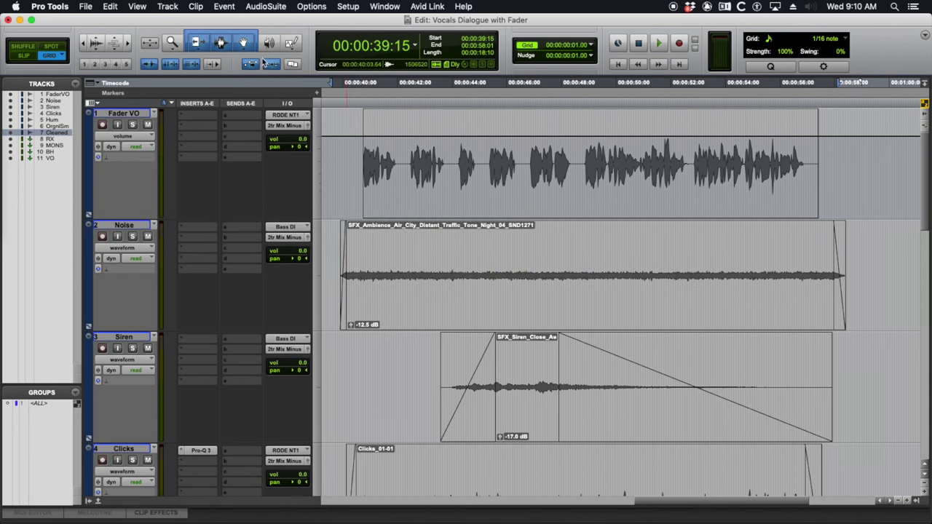
Step: Bring up the RX 10 Connect AudioSuite window with Ctrl+Shift+R
key(ctrl+shift+r)
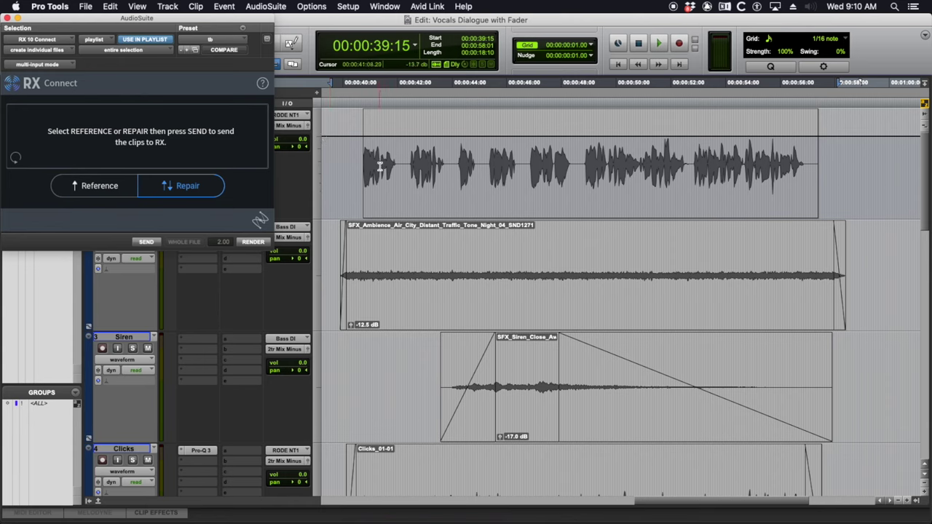
Step: In the tips document, highlight tip 1, 'declick and mouth declick' in tip 3, and 'Use plugins surgically in RX'
key(super+Tab)
key(super+Tab)
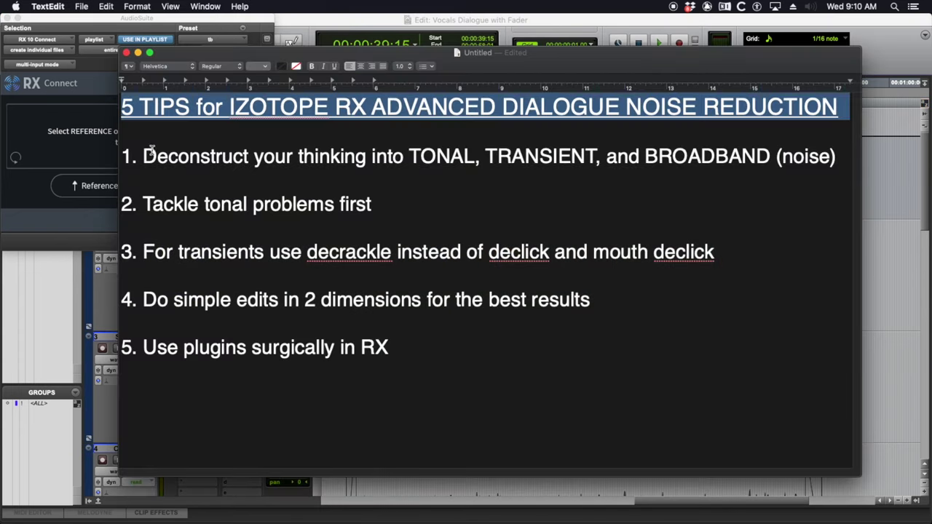
drag(135, 156, 790, 156)
click(789, 156)
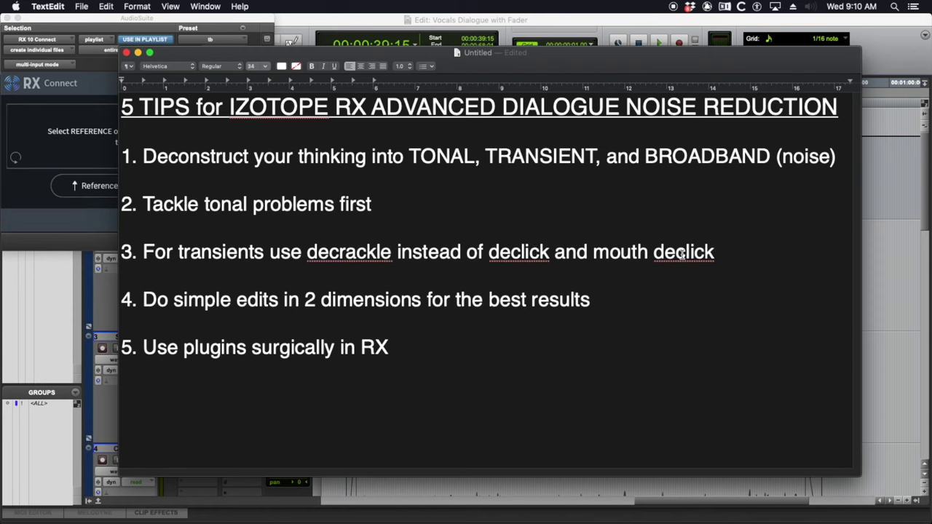
click(499, 251)
drag(499, 250, 711, 253)
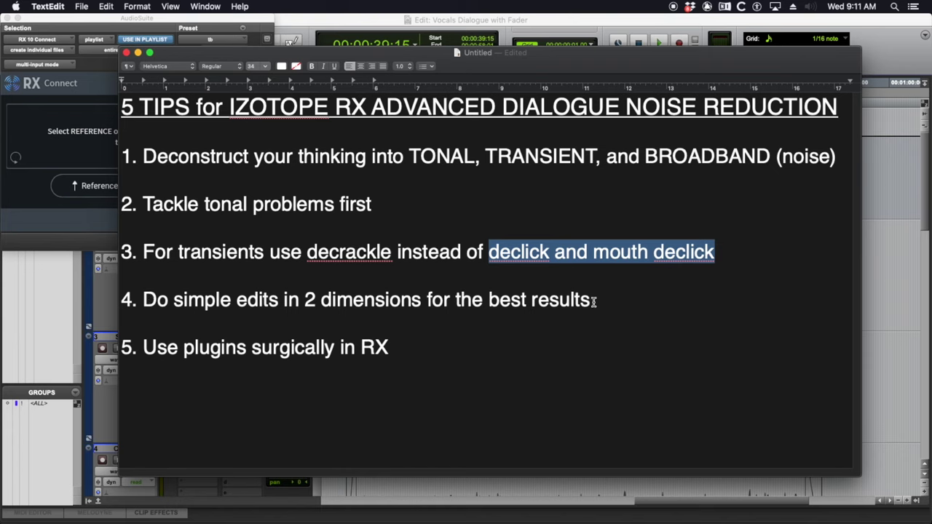
drag(143, 347, 399, 350)
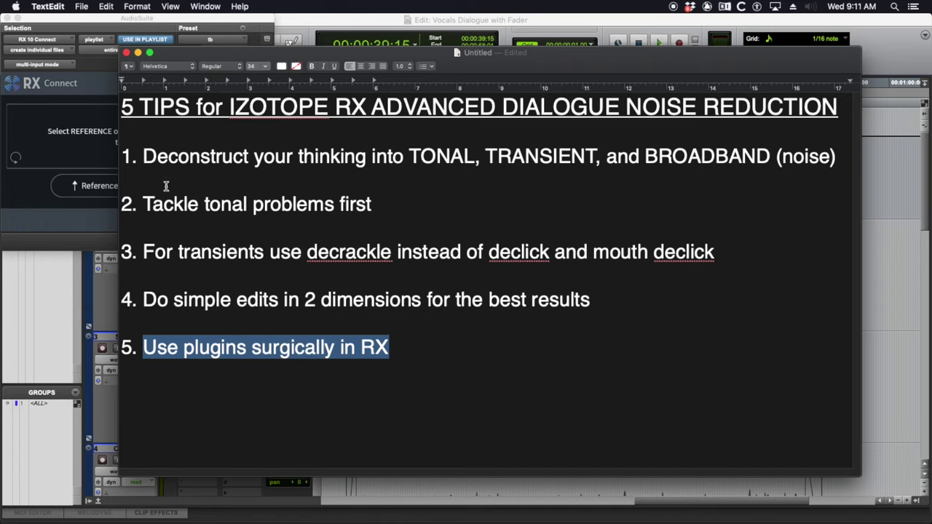
Step: Back in Pro Tools, play the original NOISE SAMPLE clip on the OriginalSample track
drag(144, 156, 810, 156)
key(super+Tab)
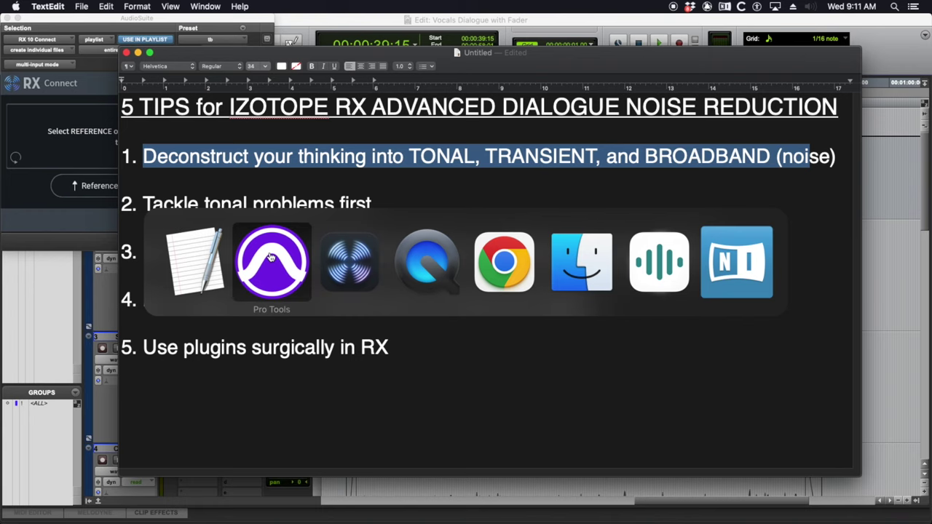
scroll(461, 273, down, 8)
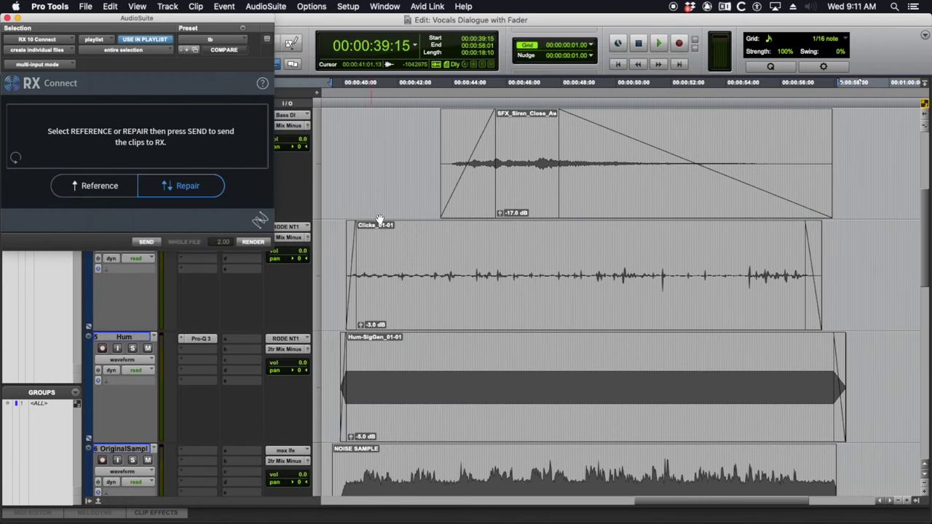
scroll(434, 303, up, 2)
click(447, 419)
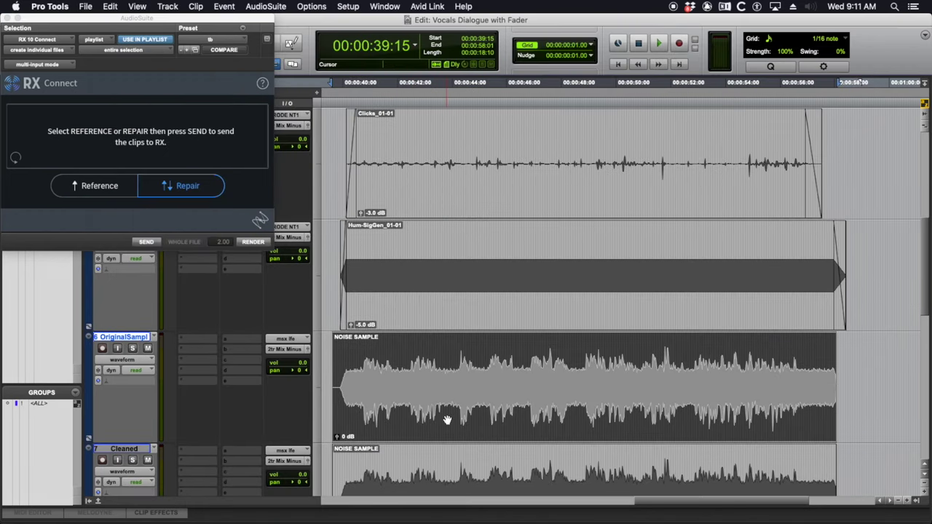
click(325, 363)
key(space)
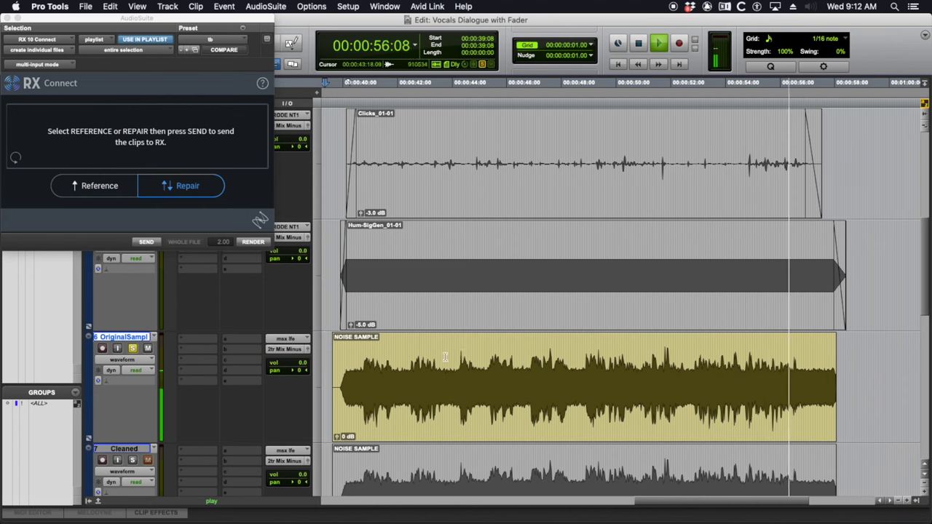
key(space)
Step: Select time ranges within the NOISE SAMPLE clip, then the whole clip
drag(348, 371, 813, 373)
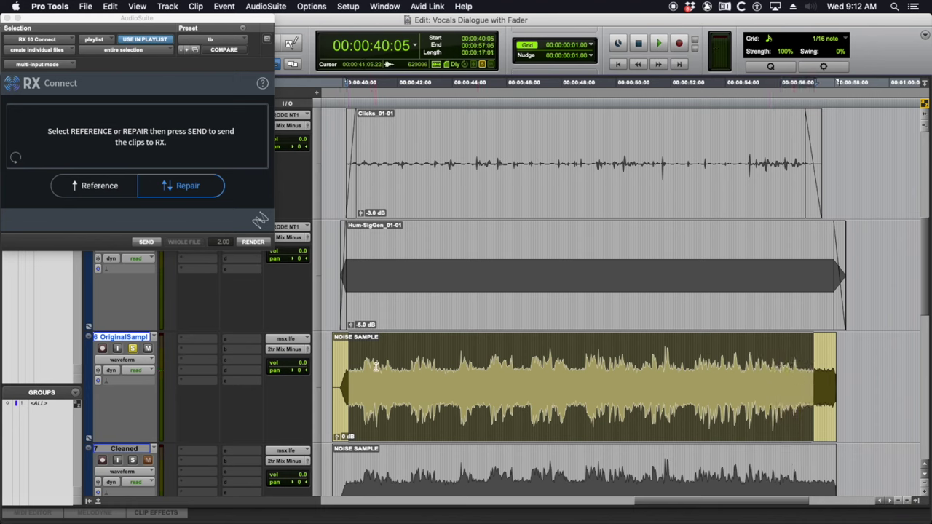
drag(404, 361, 515, 368)
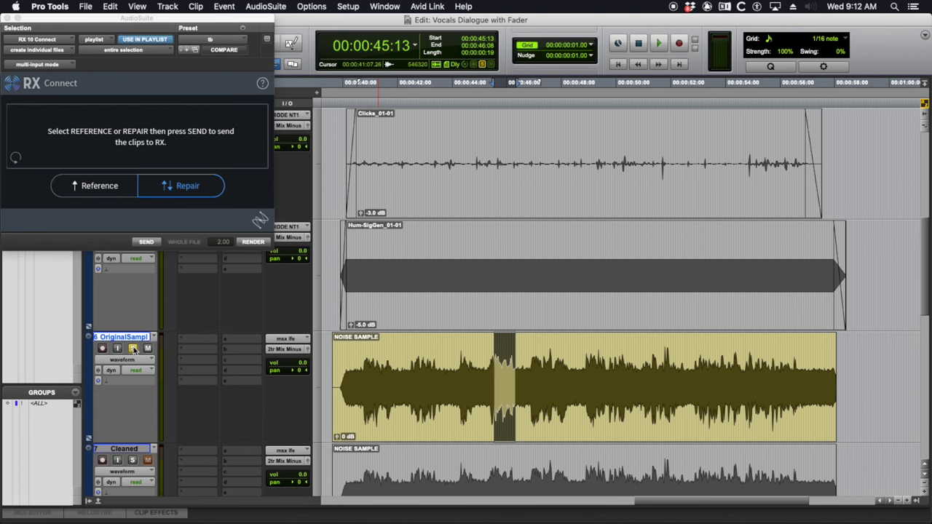
click(451, 422)
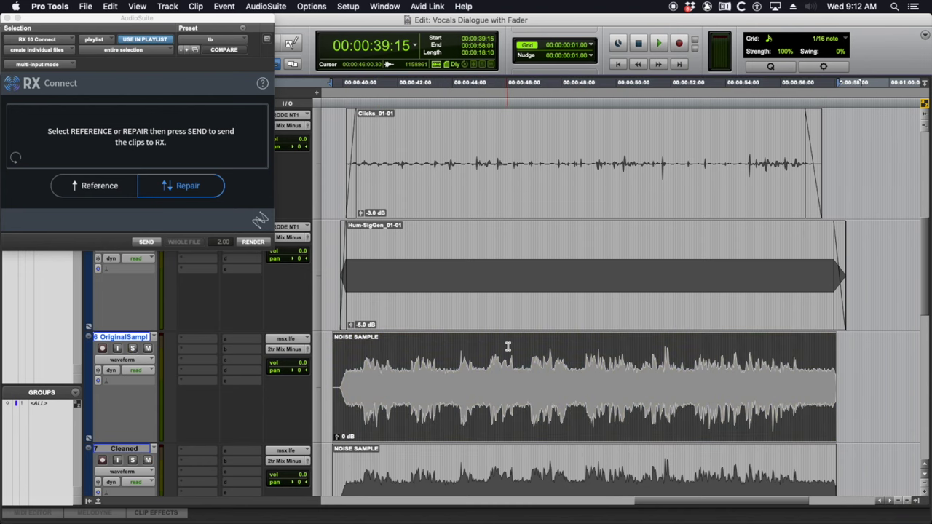
Step: Play the dialogue clip from 42:07, then select the whole clip
scroll(505, 349, up, 3)
click(454, 186)
double_click(455, 186)
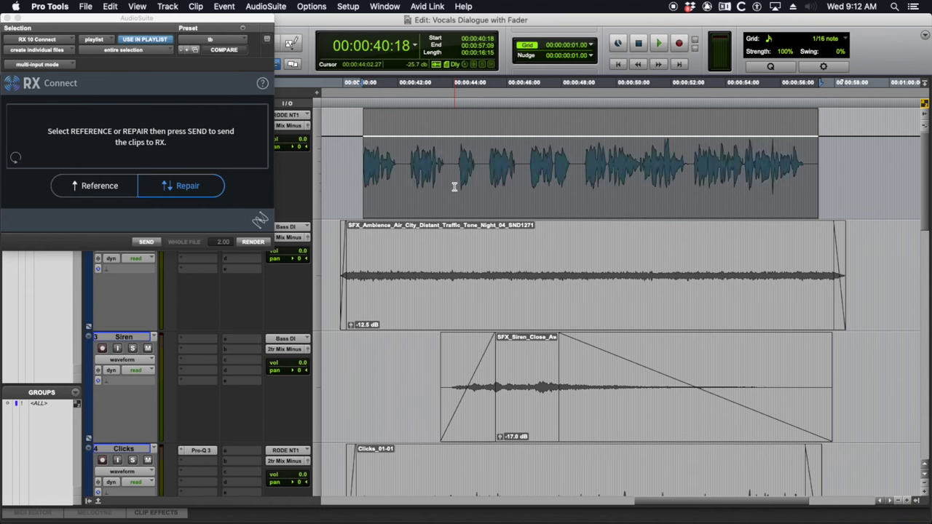
click(424, 173)
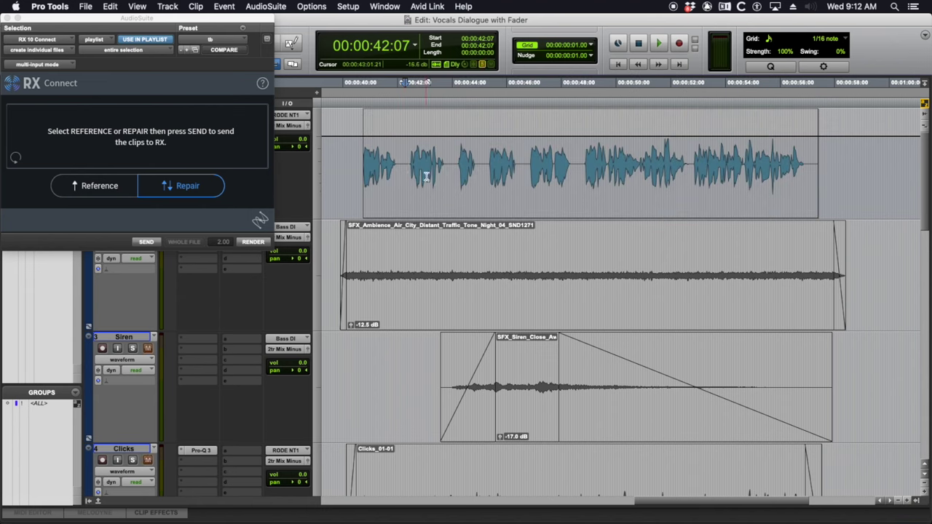
key(space)
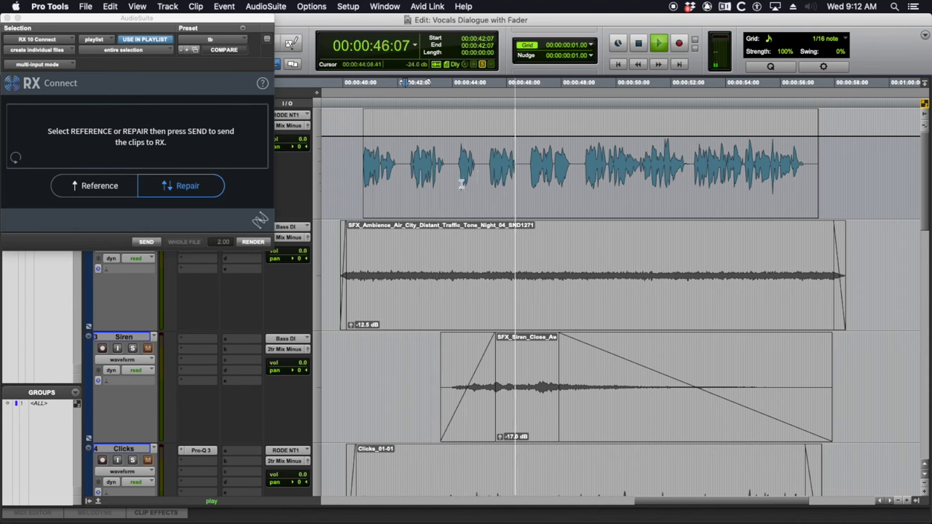
double_click(443, 184)
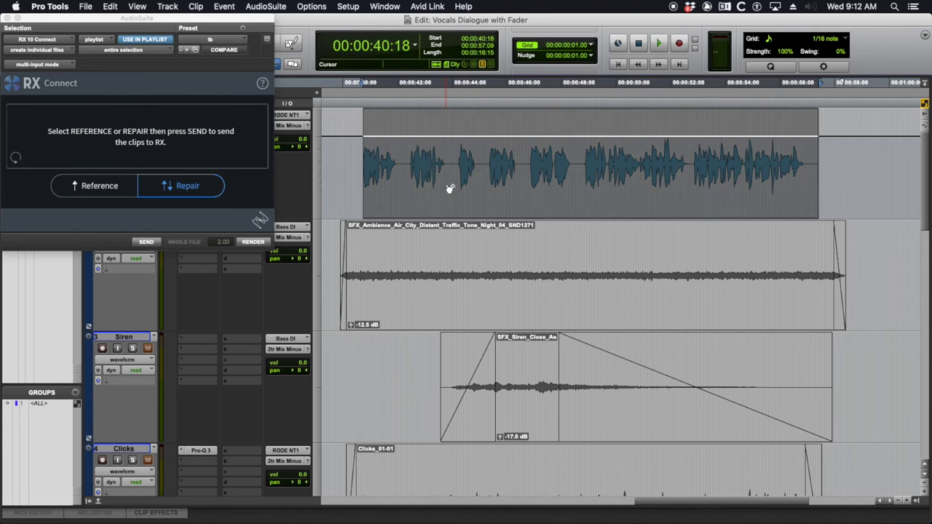
Step: Play the city traffic ambience clip from 43:09, then deselect it
click(463, 295)
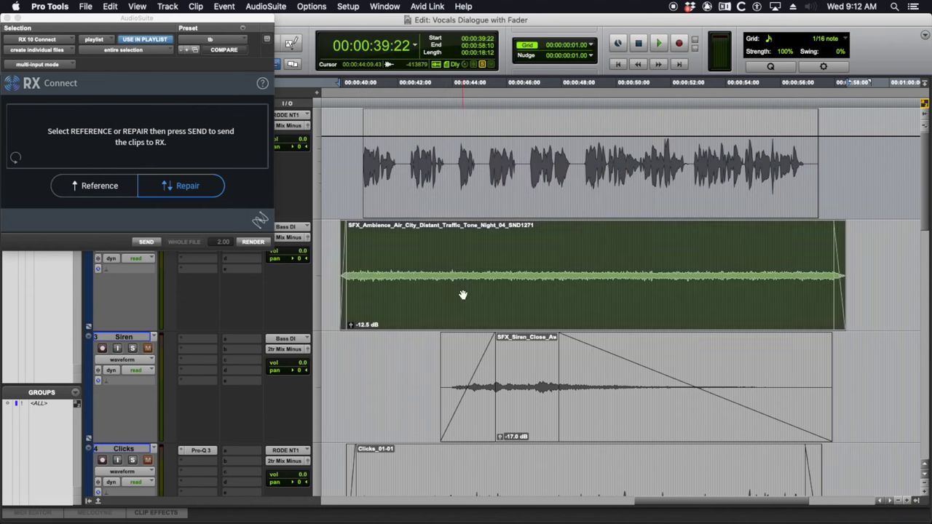
click(434, 262)
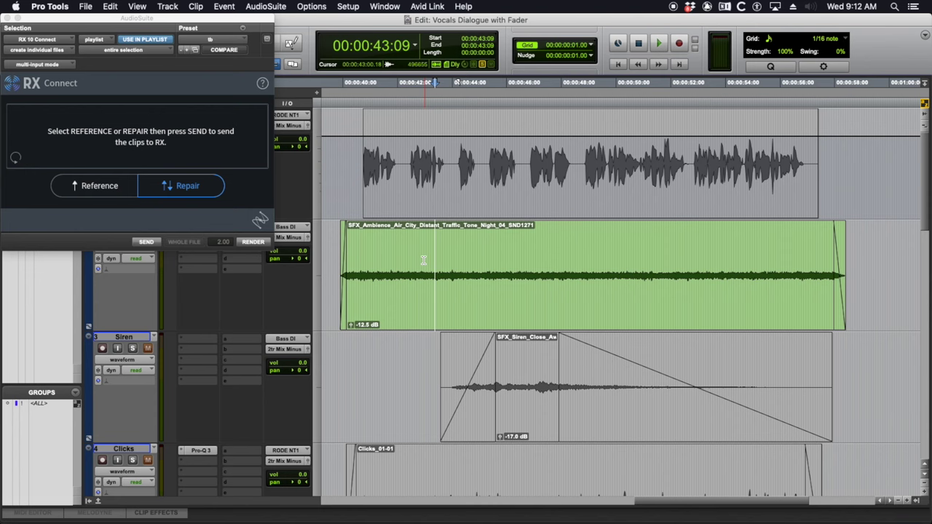
key(space)
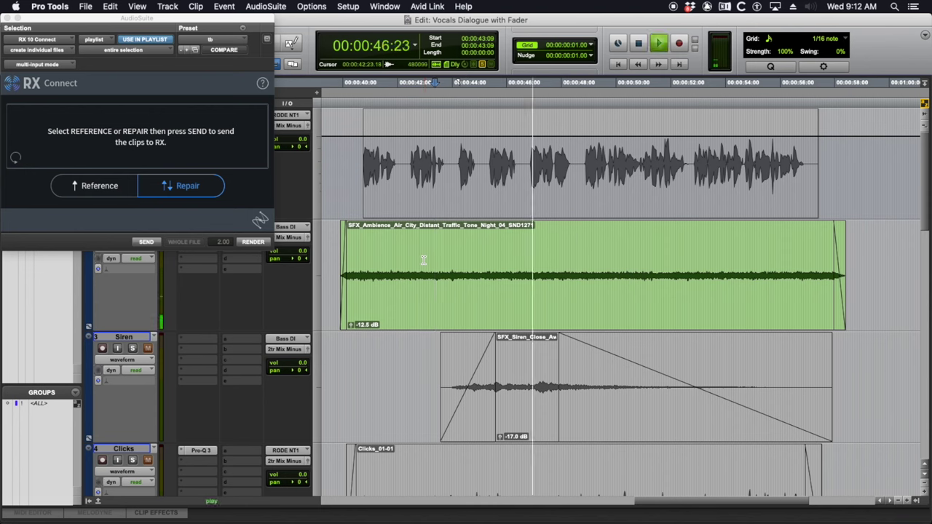
key(space)
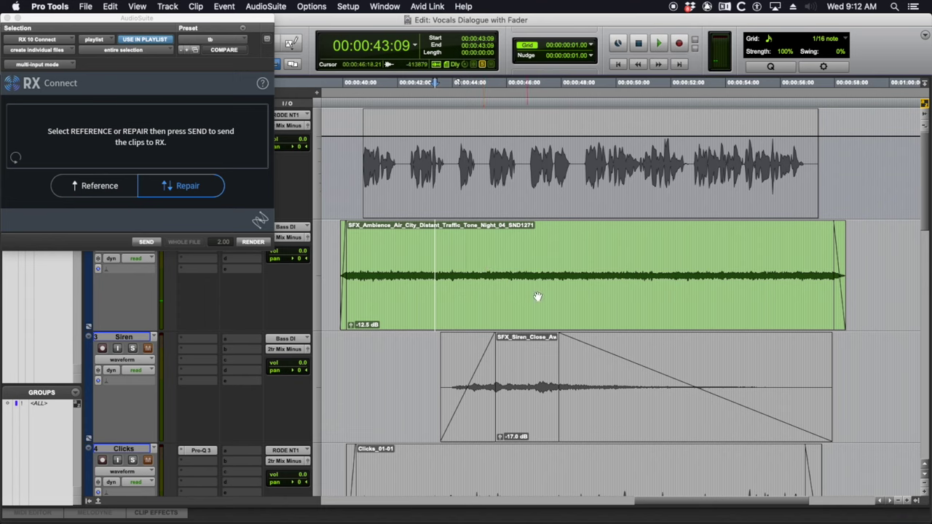
click(521, 329)
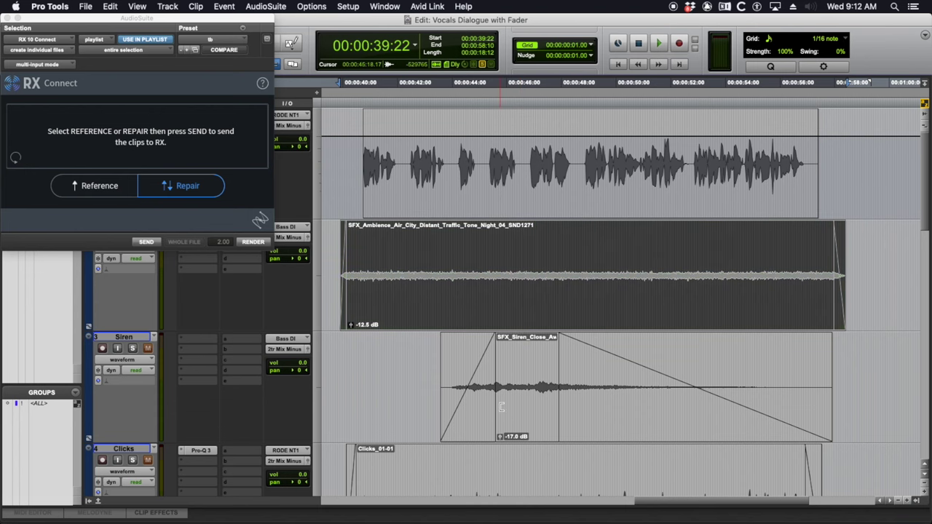
Step: Play the siren clip from 44:07, then select the whole siren clip
click(516, 407)
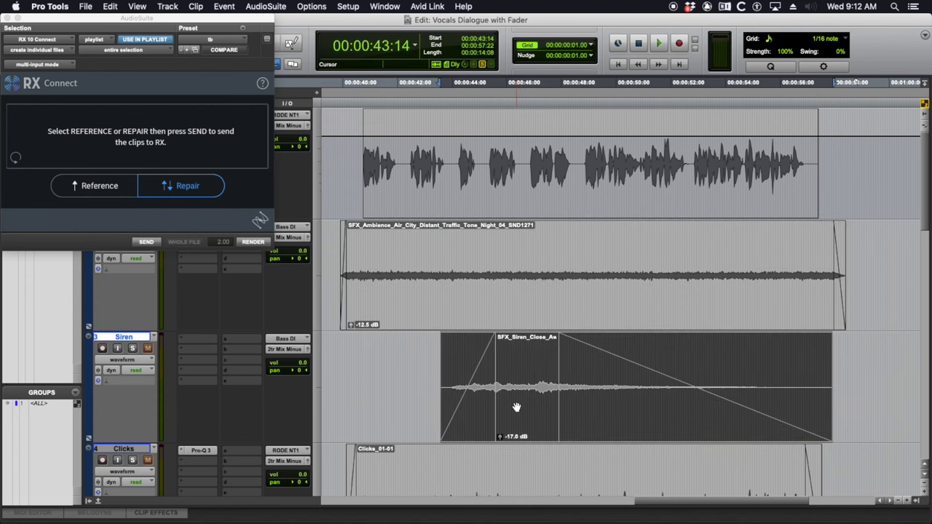
click(460, 355)
key(space)
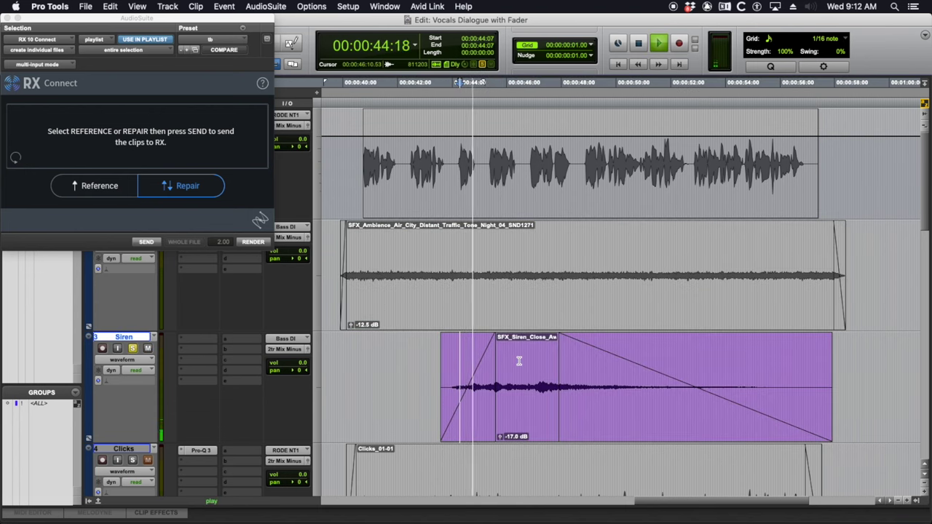
scroll(520, 358, down, 4)
scroll(519, 361, up, 2)
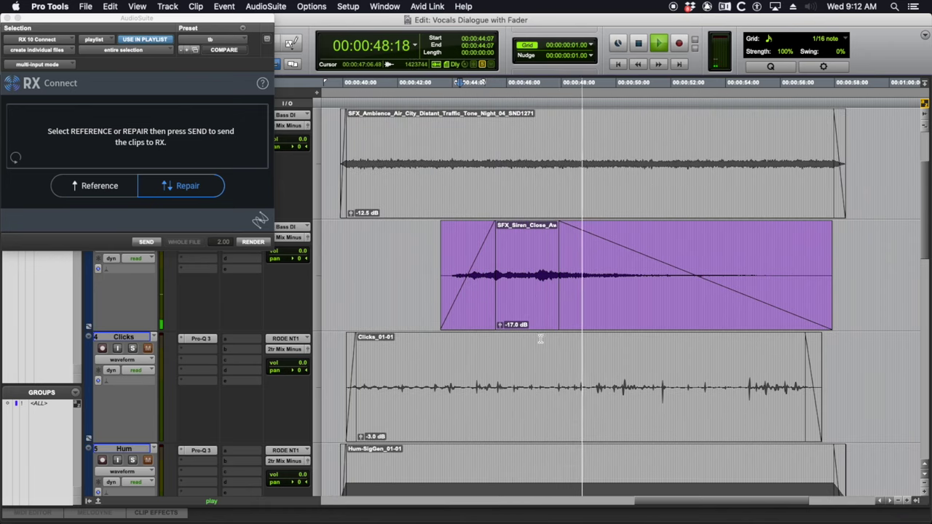
key(space)
click(525, 320)
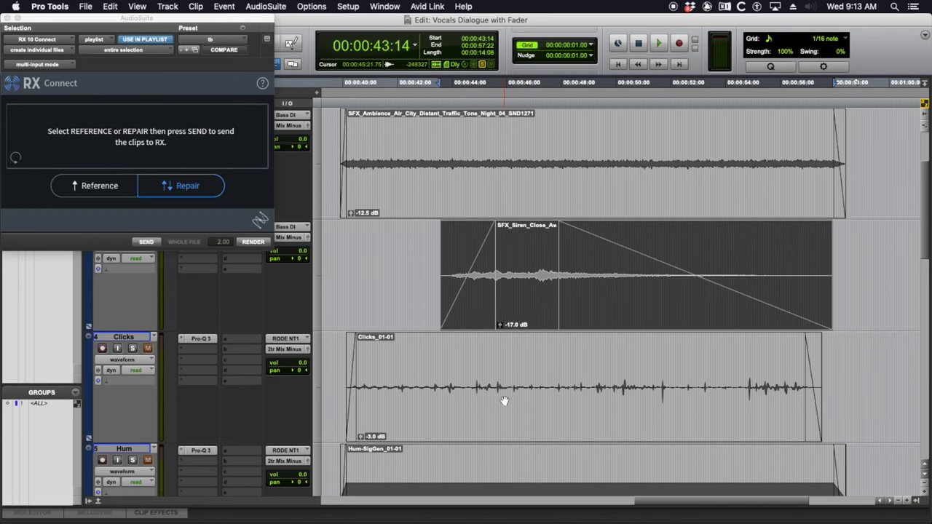
Step: Solo the Clicks track and play its clip from 42:00
click(494, 428)
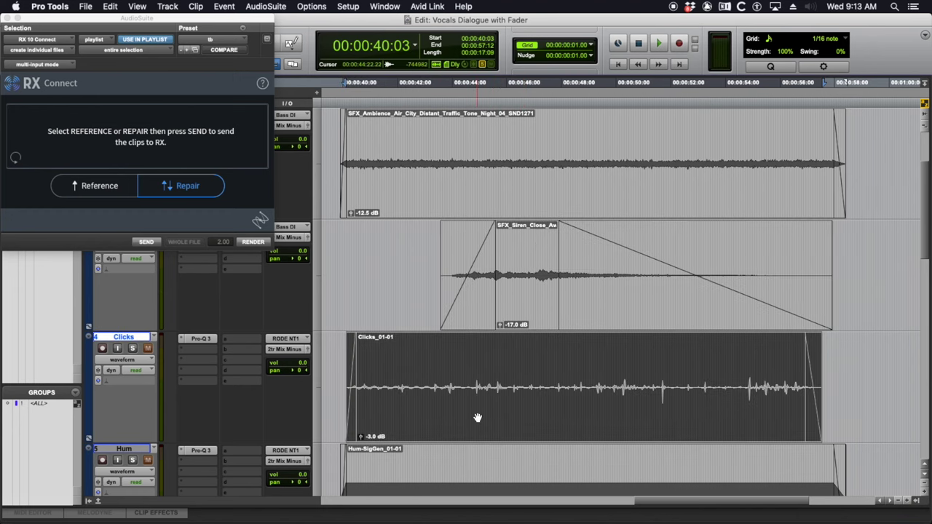
key(shift+s)
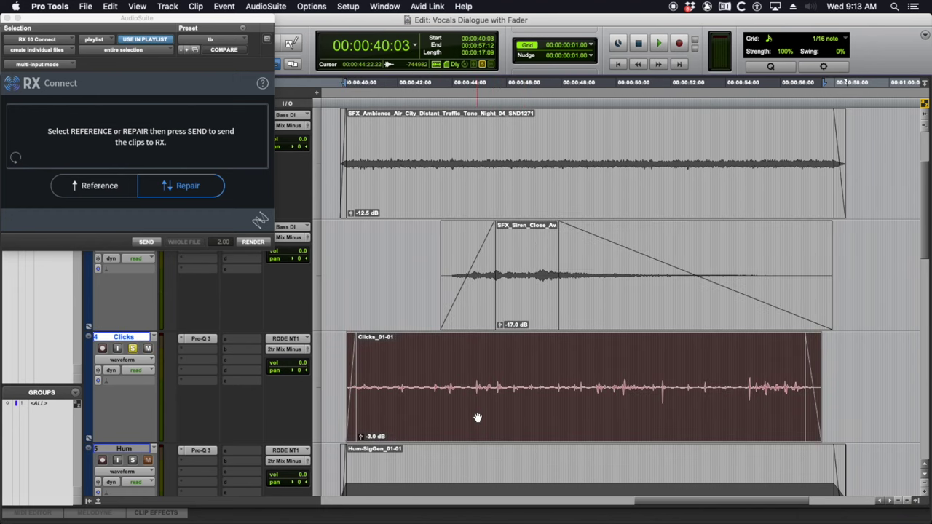
click(397, 367)
key(space)
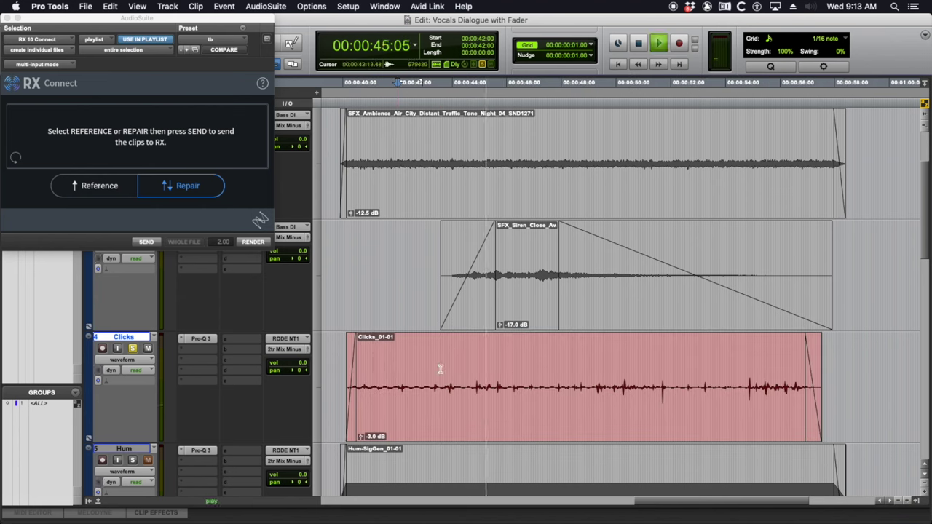
click(443, 414)
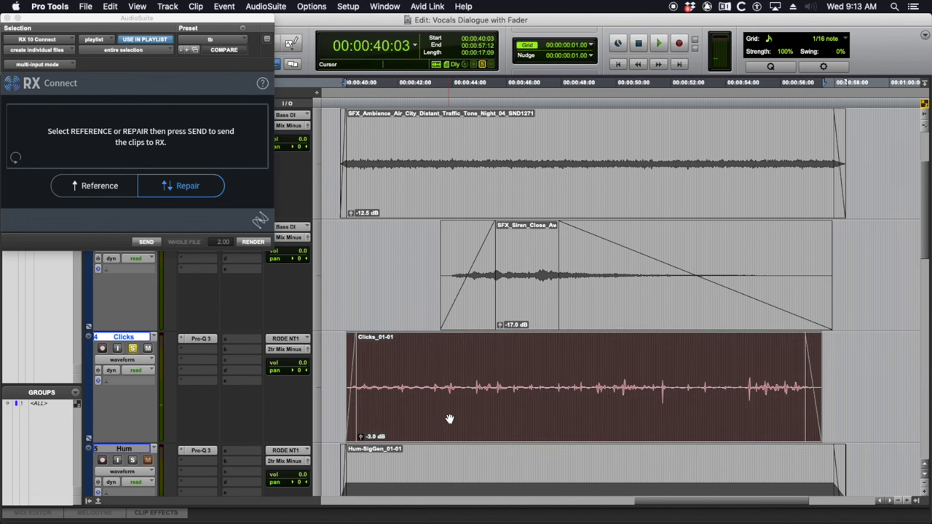
Step: Solo the Hum track and play the Hum-SigGen_01-01 clip from 42:18
scroll(451, 406, down, 3)
click(451, 401)
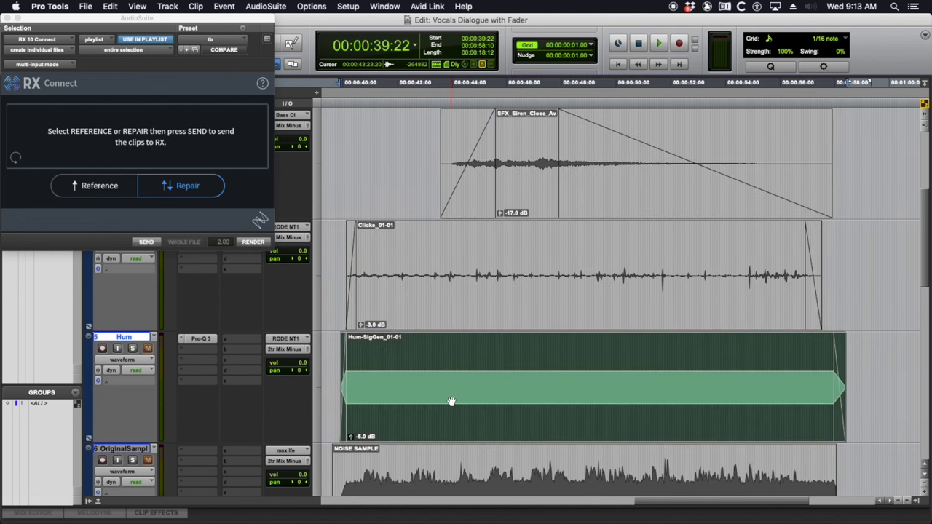
click(417, 362)
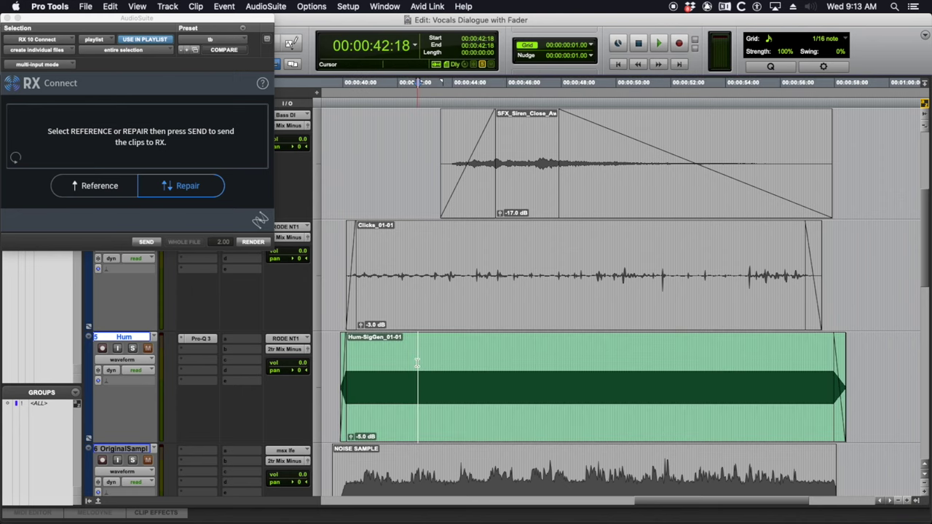
key(shift+s)
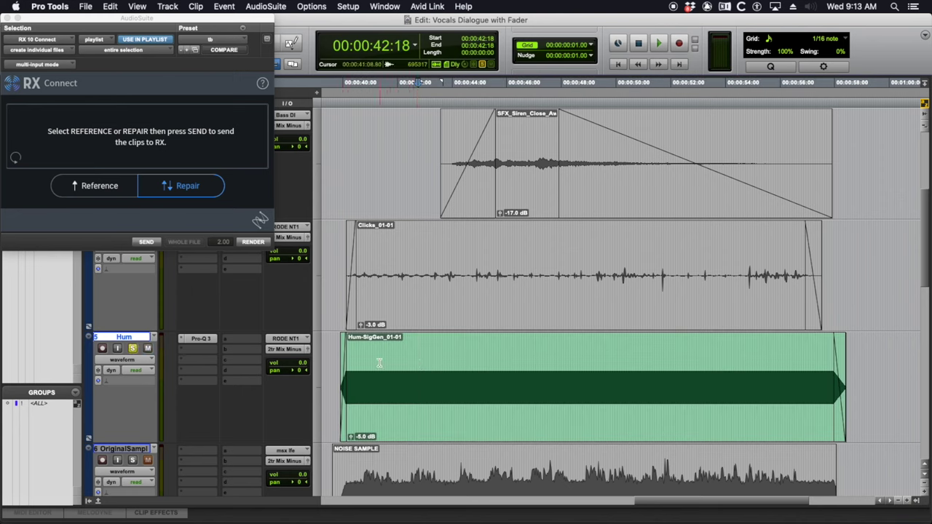
key(space)
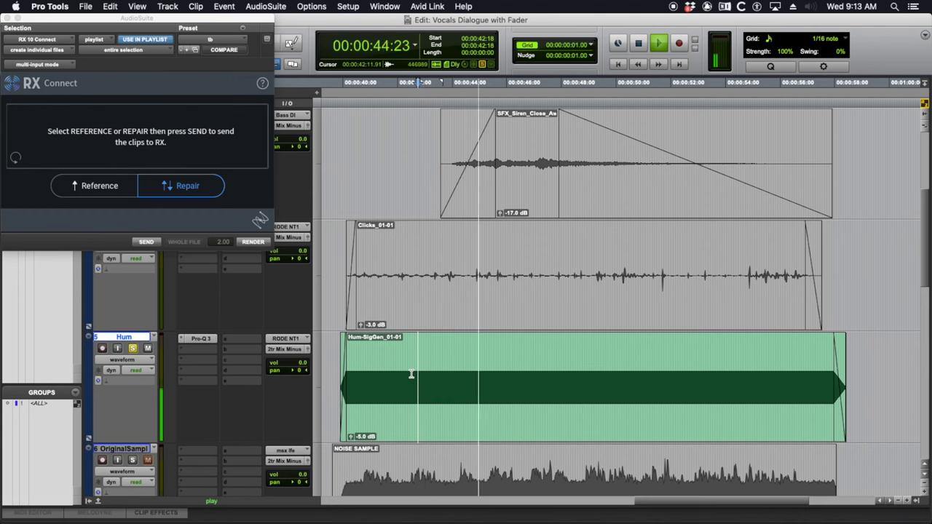
key(space)
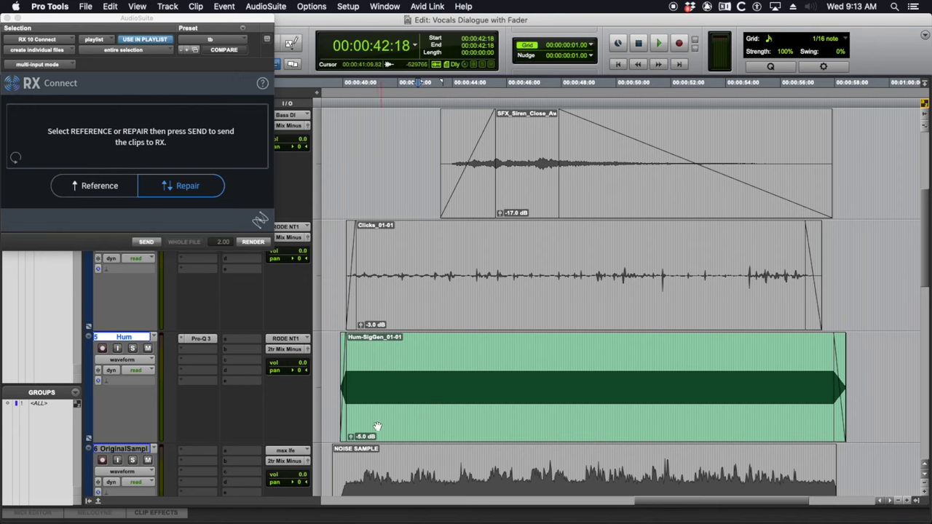
click(428, 411)
Step: Play the original NOISE SAMPLE clip from 43:18, then select and copy it
scroll(428, 411, down, 3)
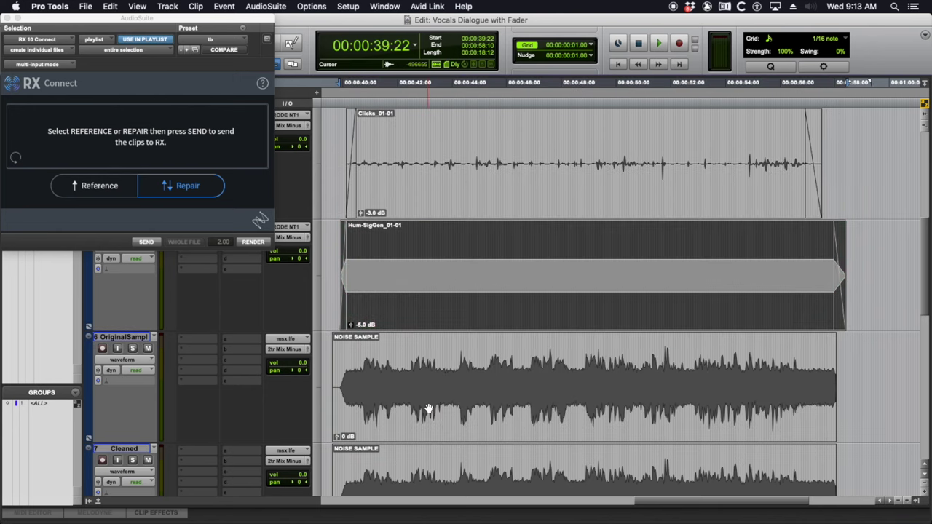
click(428, 411)
click(446, 368)
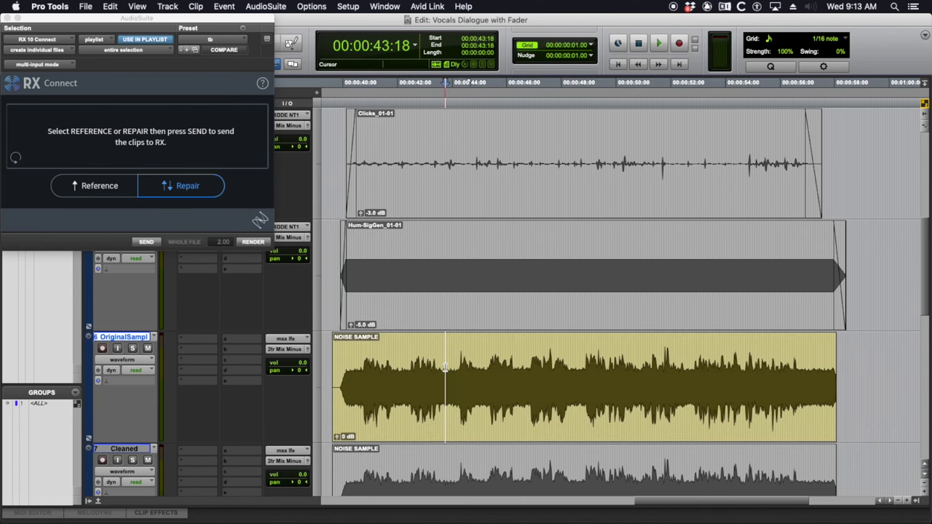
key(space)
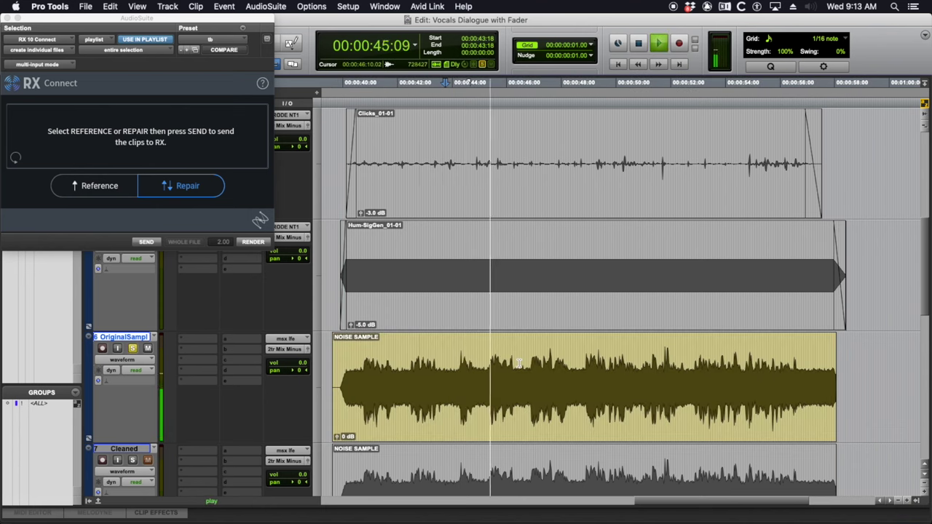
key(space)
click(515, 404)
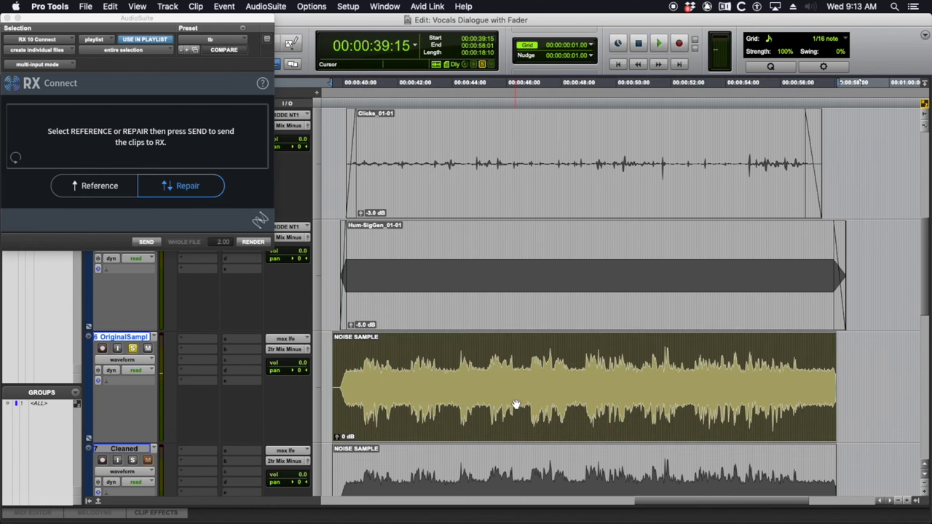
key(super+c)
scroll(510, 393, down, 3)
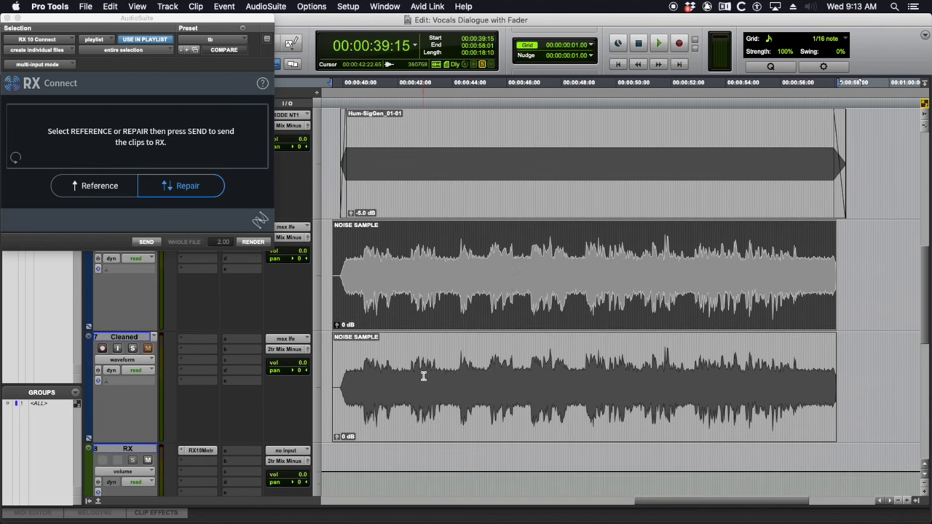
scroll(375, 291, up, 3)
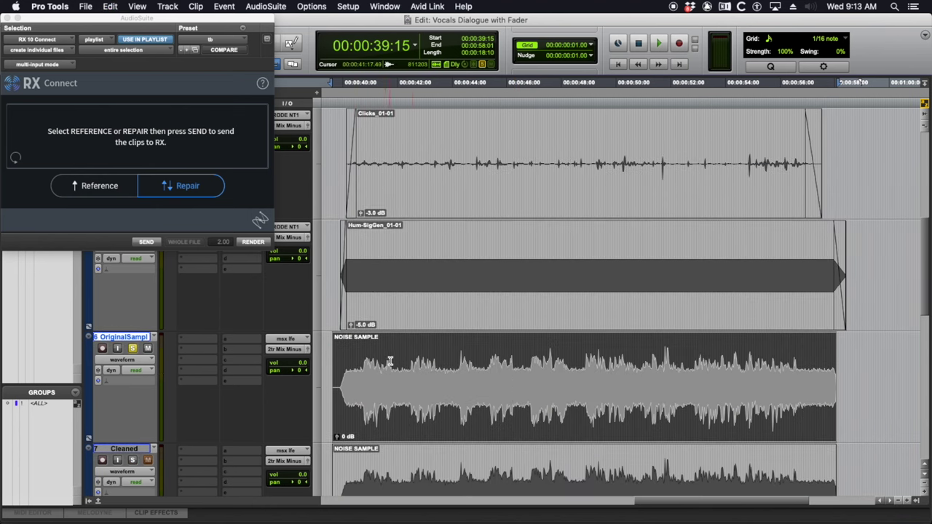
Step: Paste the original NOISE SAMPLE clip onto the Cleaned track
scroll(407, 386, down, 3)
click(426, 397)
key(super+v)
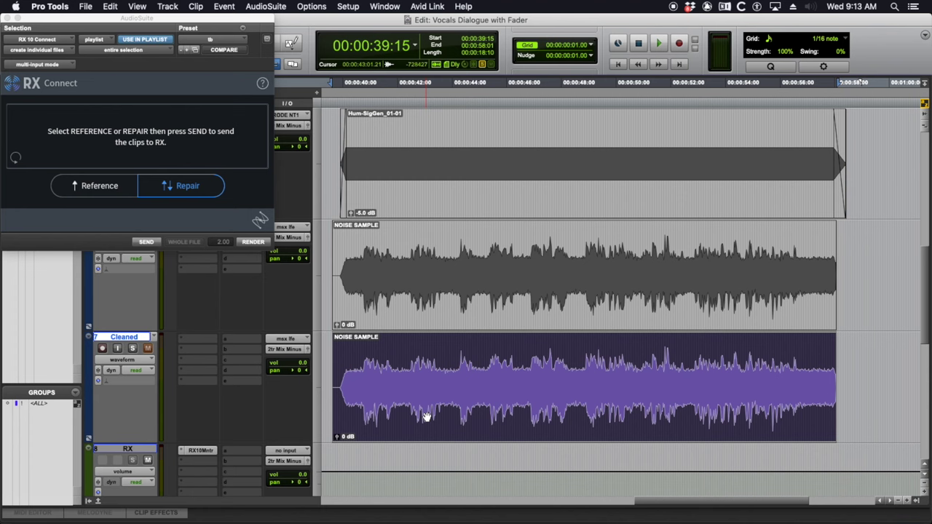
scroll(427, 342, up, 3)
scroll(415, 348, down, 3)
drag(386, 368, 683, 353)
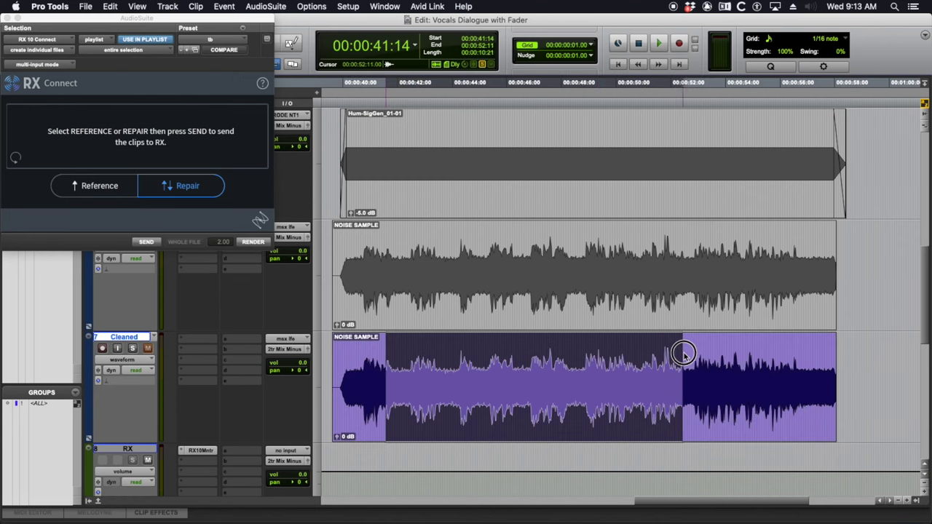
click(683, 353)
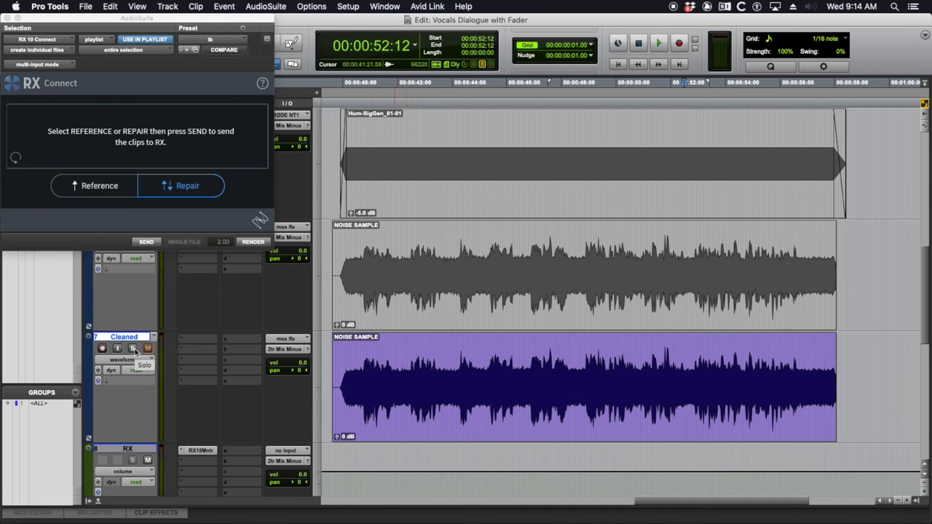
Step: Solo the Cleaned track and send its clip to RX via RX Connect
click(133, 348)
click(478, 409)
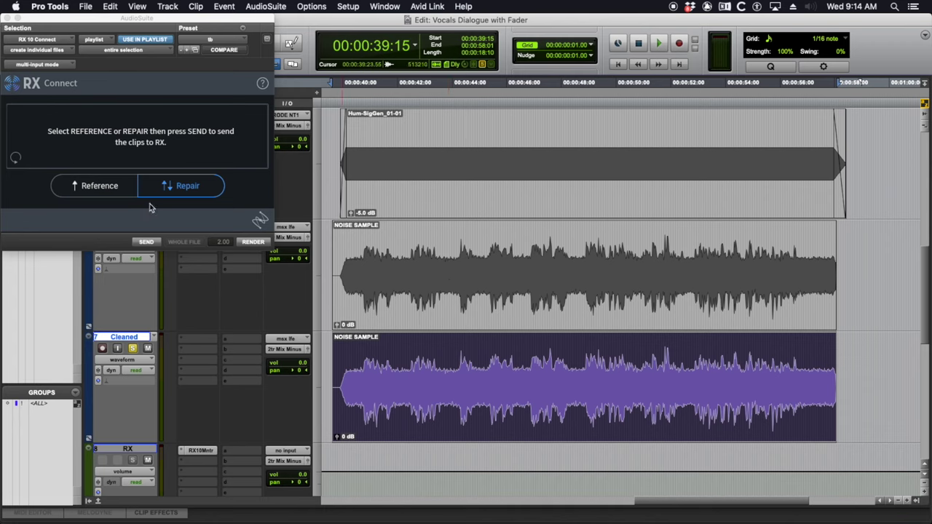
click(146, 242)
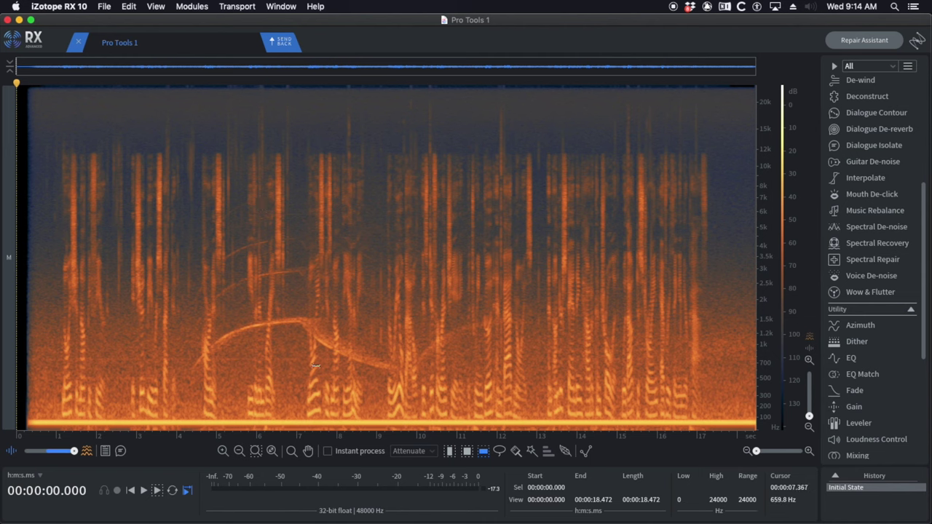
key(super+Tab)
key(super+Tab)
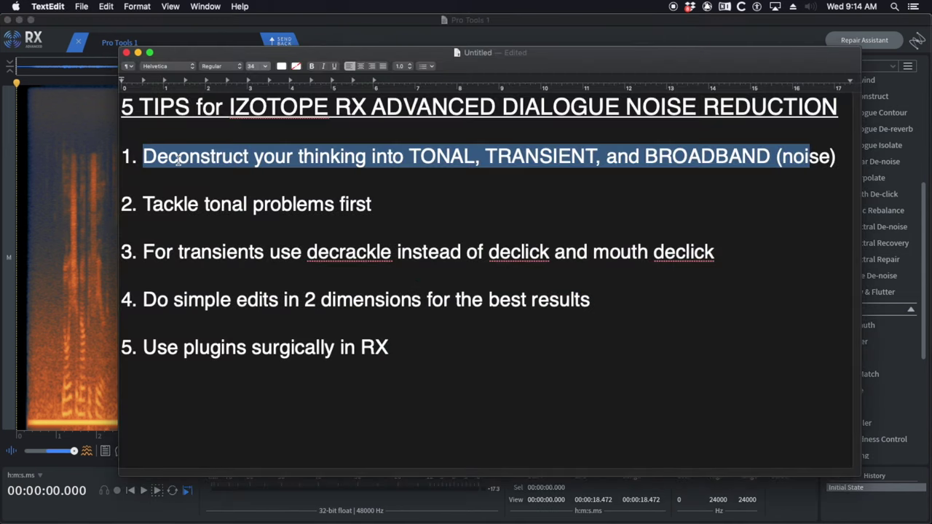
drag(148, 156, 817, 157)
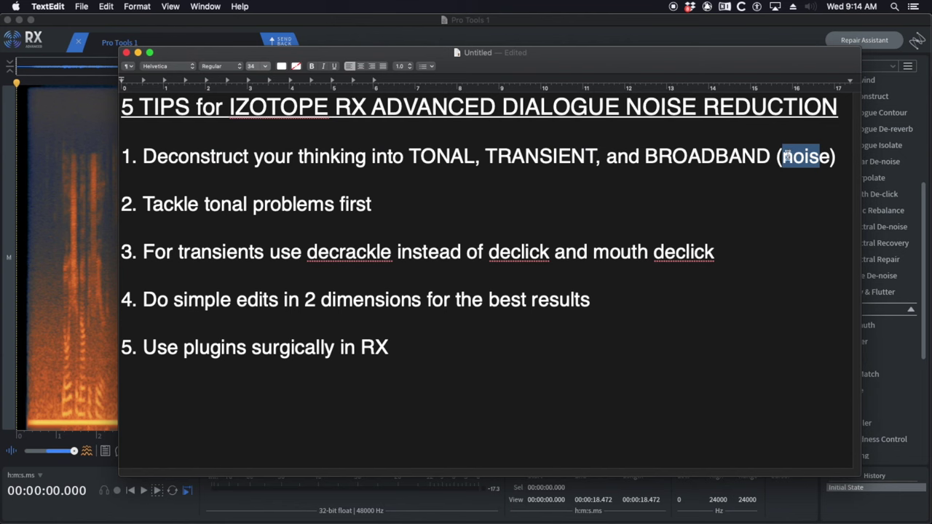
double_click(786, 155)
click(537, 29)
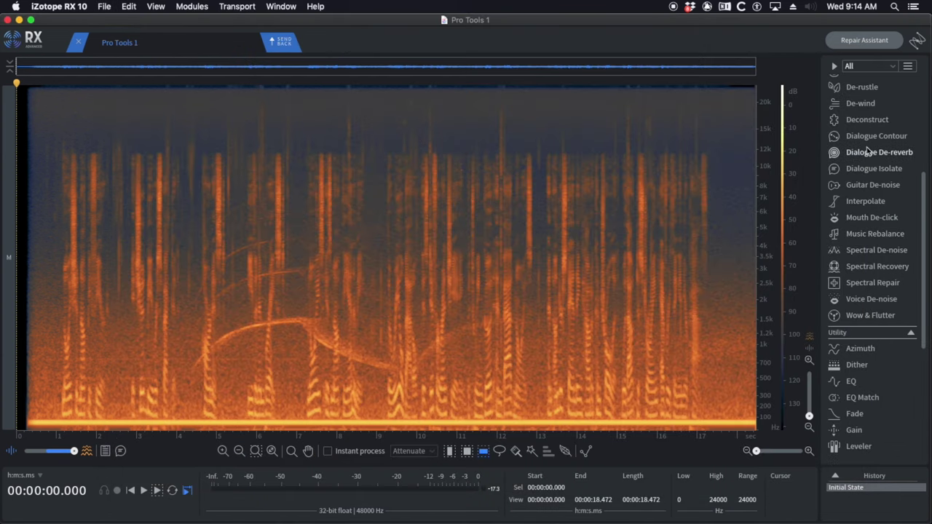
Step: Open Deconstruct on 'Pro Tools 1', move its window aside, and raise transient gain to 0 dB
scroll(859, 164, up, 1)
click(864, 119)
drag(642, 118, 530, 86)
drag(522, 207, 523, 171)
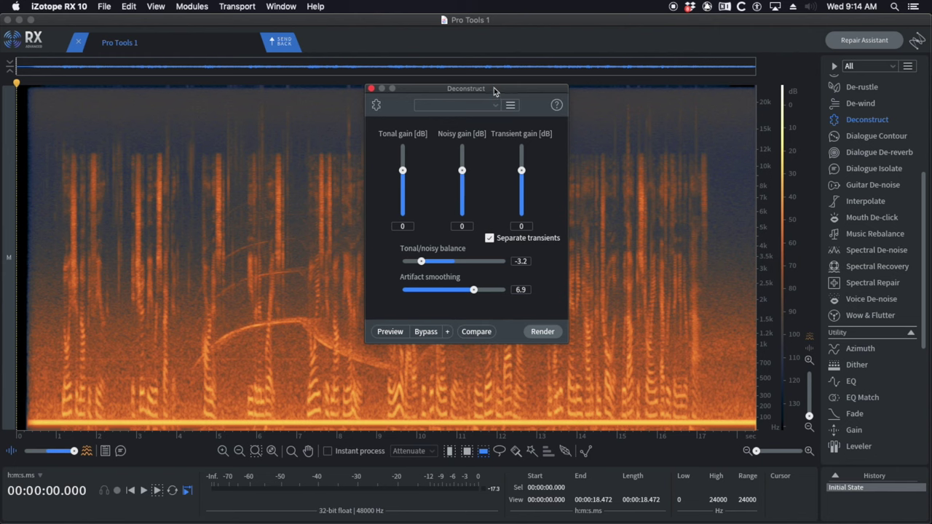
drag(492, 89, 537, 42)
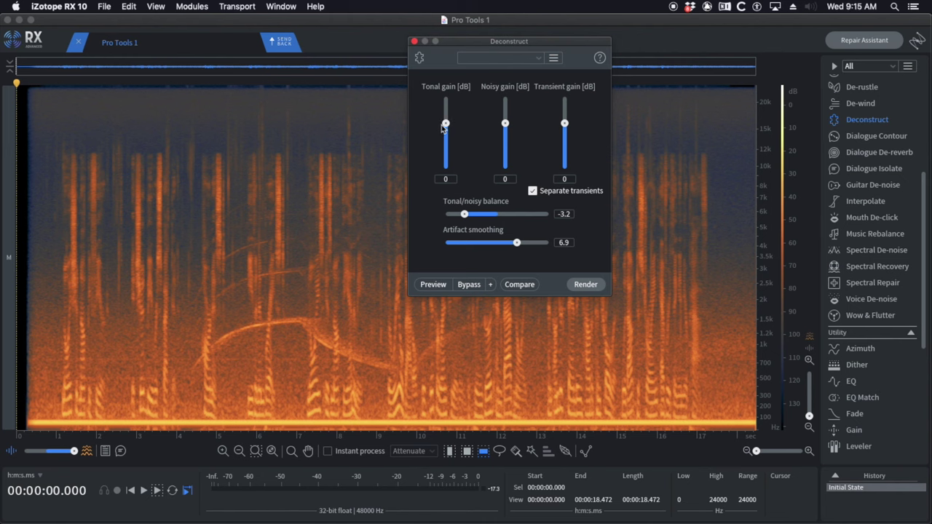
drag(455, 45, 445, 44)
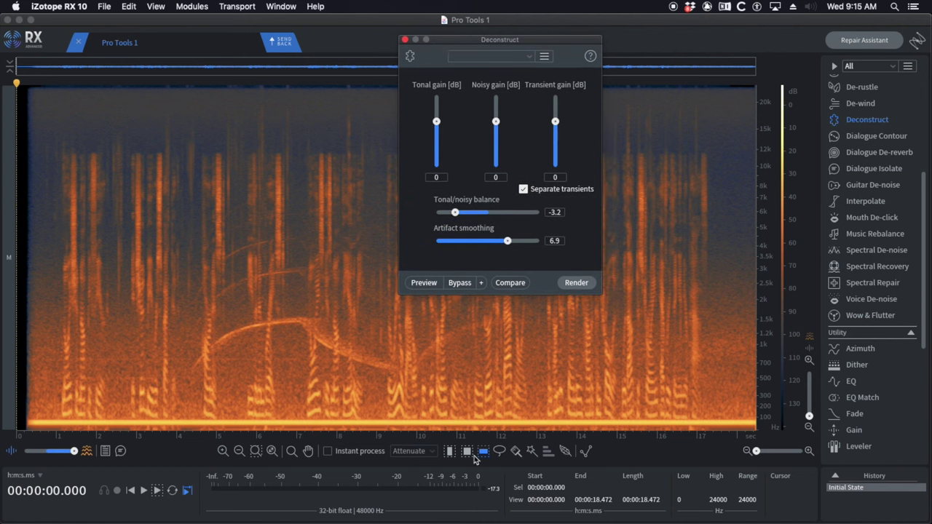
click(426, 425)
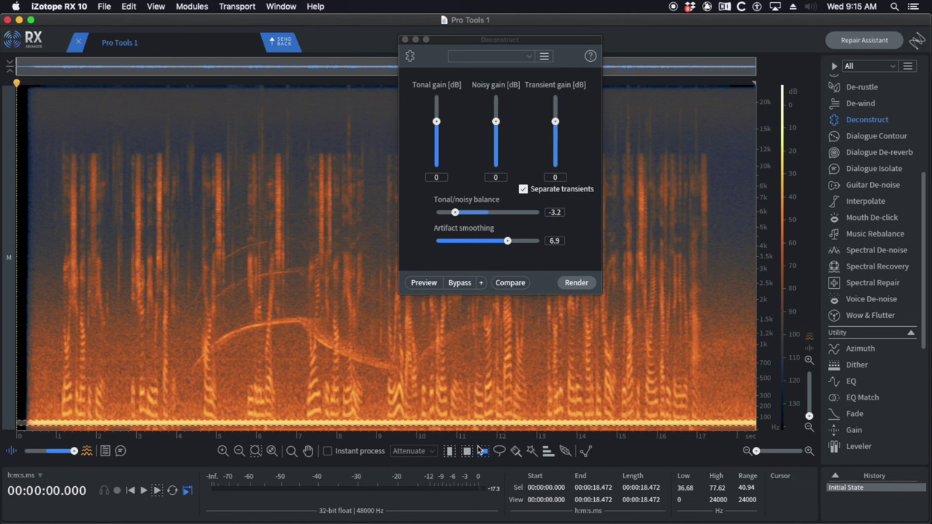
click(176, 269)
scroll(158, 268, up, 5)
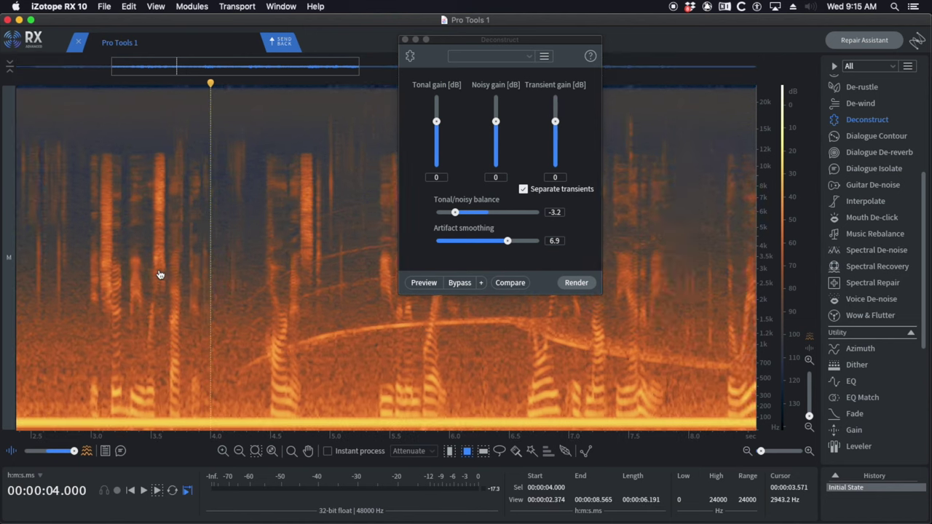
mouse_move(148, 148)
mouse_down()
mouse_move(168, 307)
mouse_move(173, 299)
mouse_up()
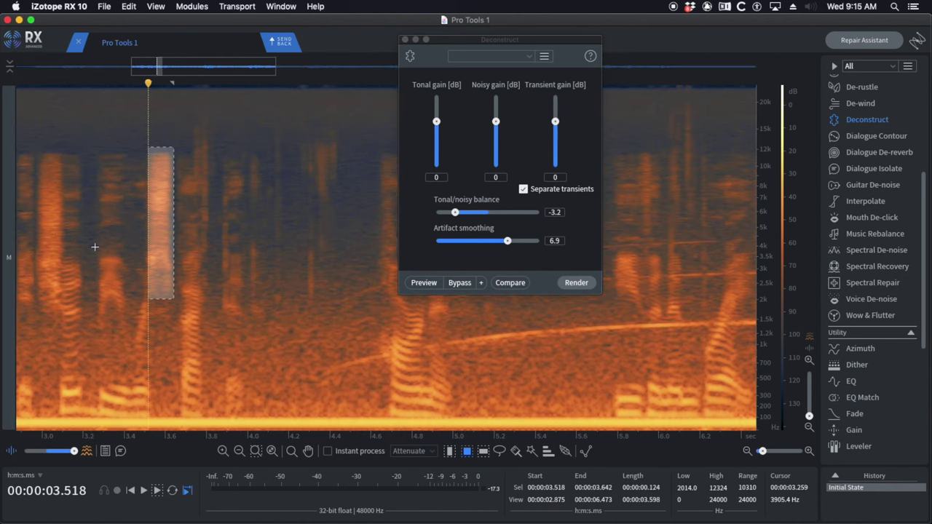
scroll(182, 251, down, 4)
click(236, 268)
scroll(247, 248, up, 5)
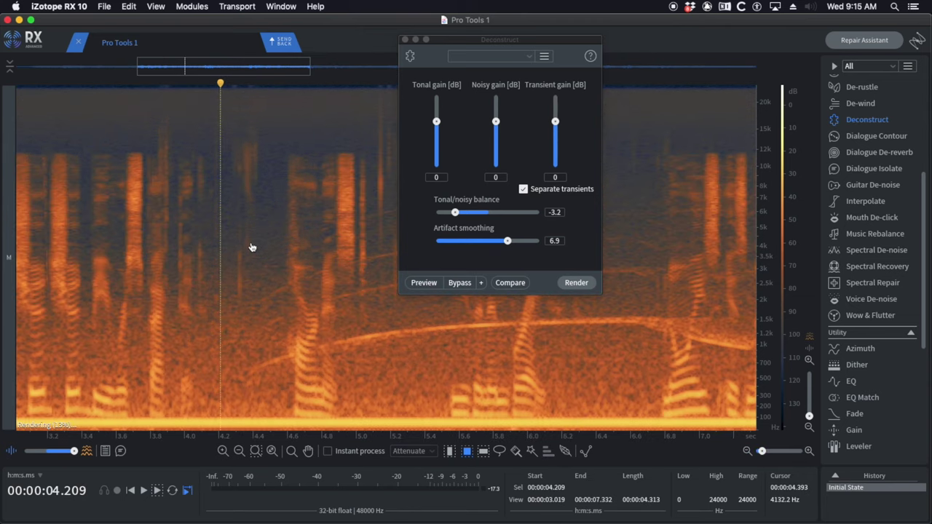
drag(286, 120, 108, 336)
scroll(145, 313, down, 2)
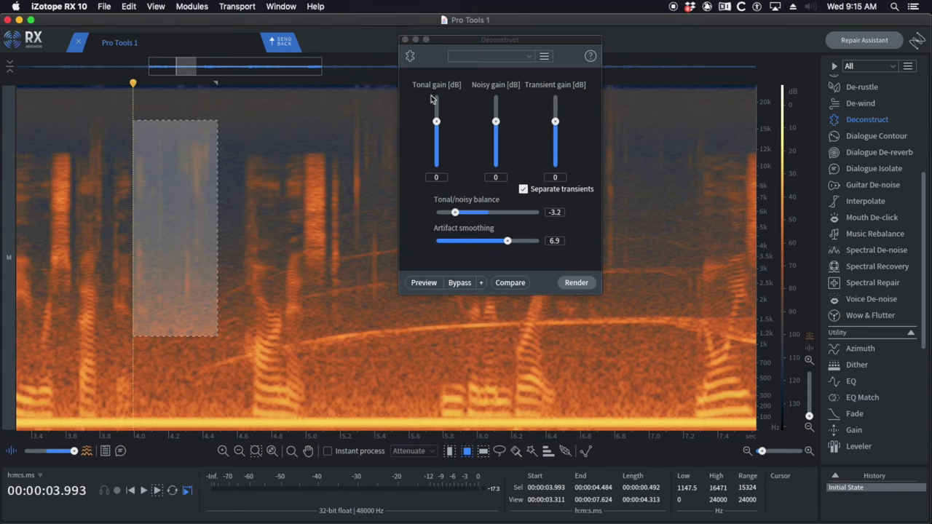
click(305, 214)
scroll(301, 214, down, 2)
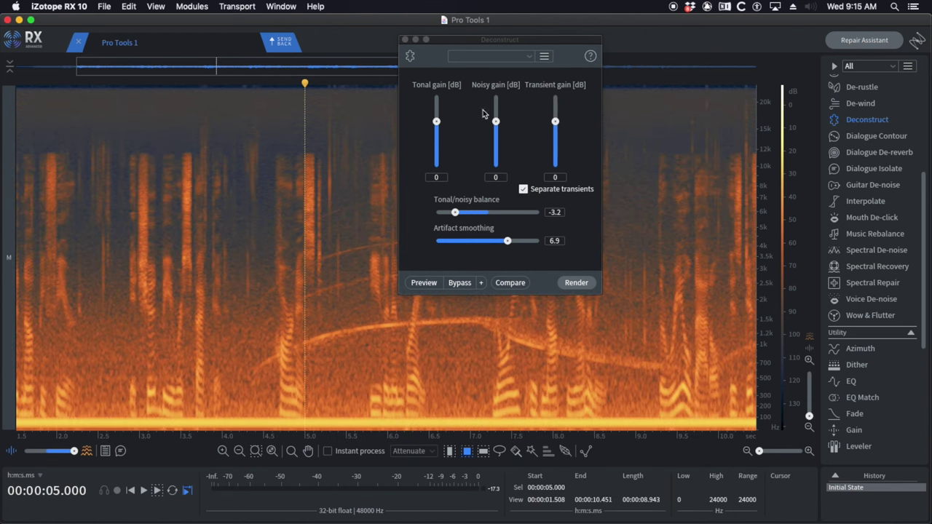
click(505, 40)
scroll(275, 248, down, 3)
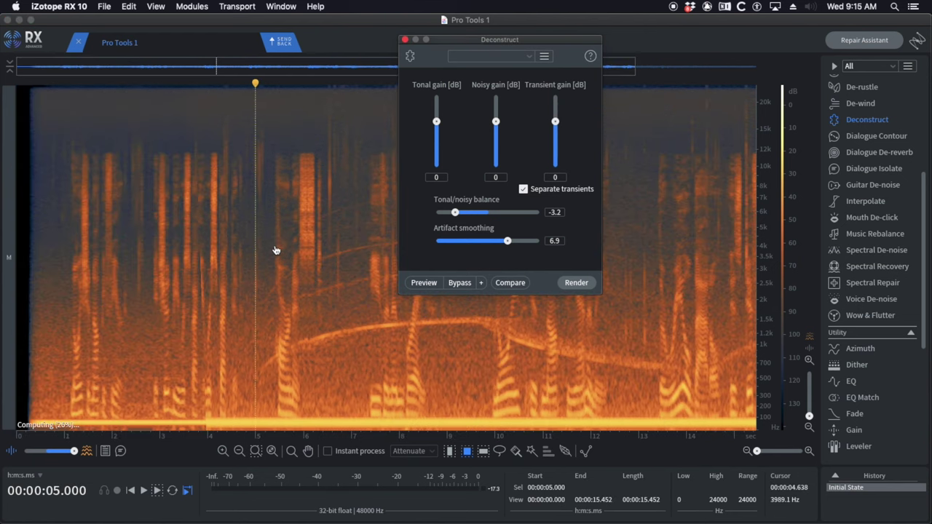
click(449, 451)
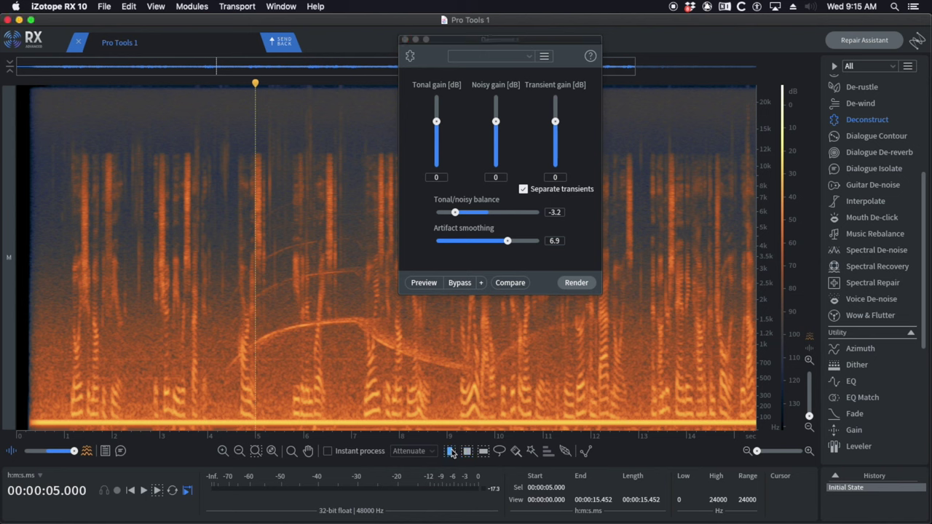
key(super+a)
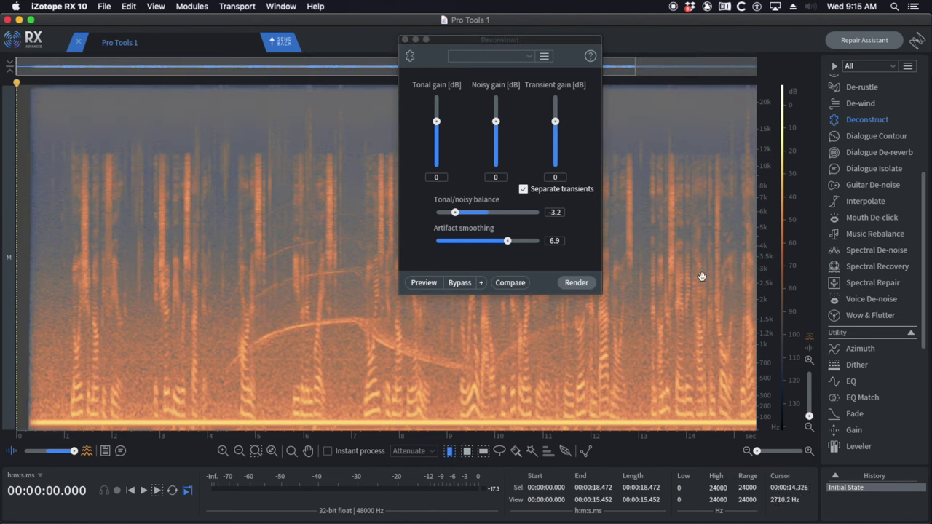
click(299, 277)
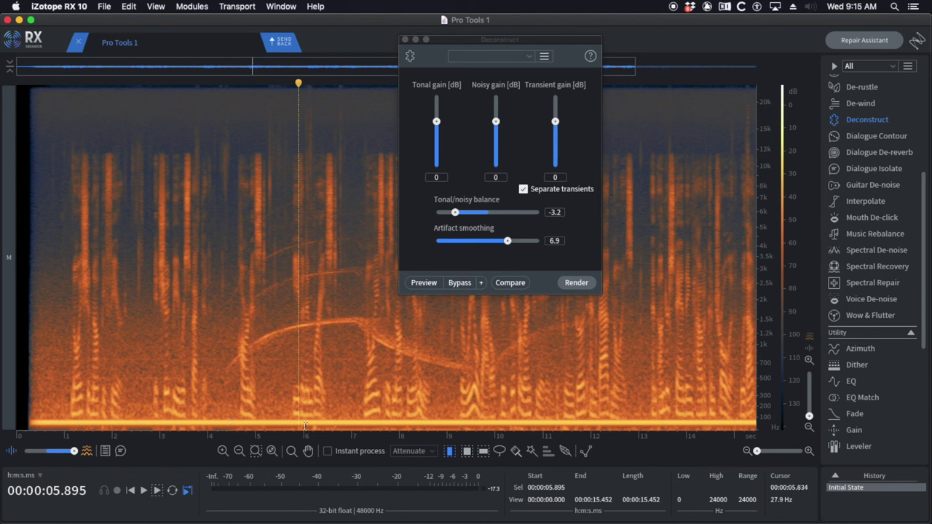
click(483, 450)
double_click(441, 422)
click(441, 416)
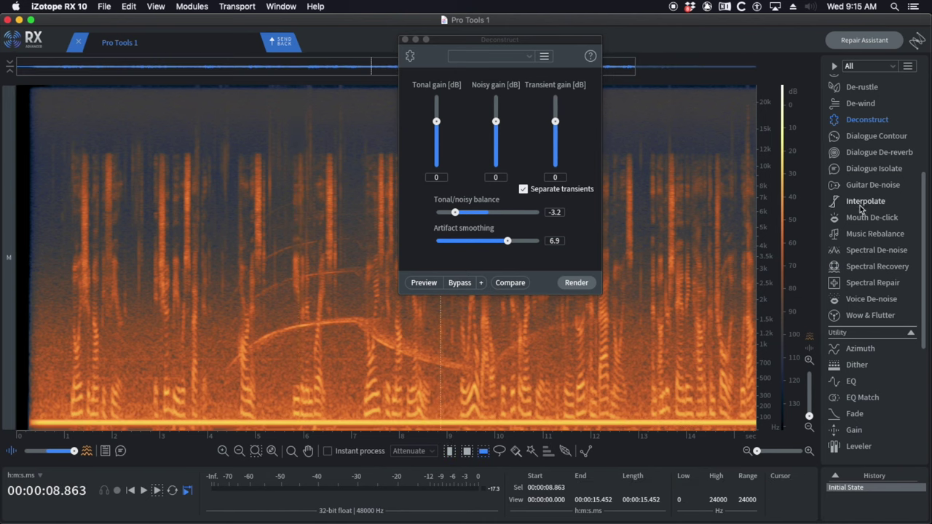
Step: Replace Deconstruct with the De-hum module and preview the dialogue from the start
scroll(861, 173, up, 3)
click(861, 156)
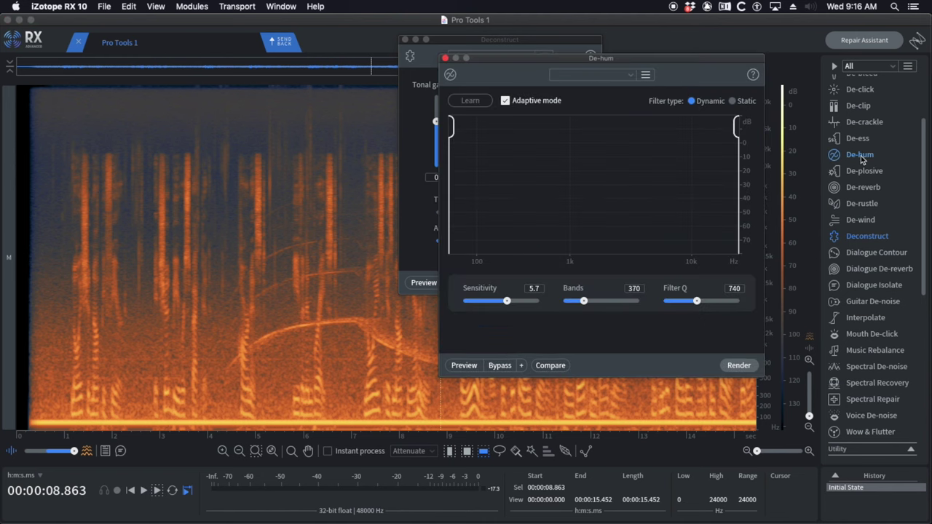
click(405, 40)
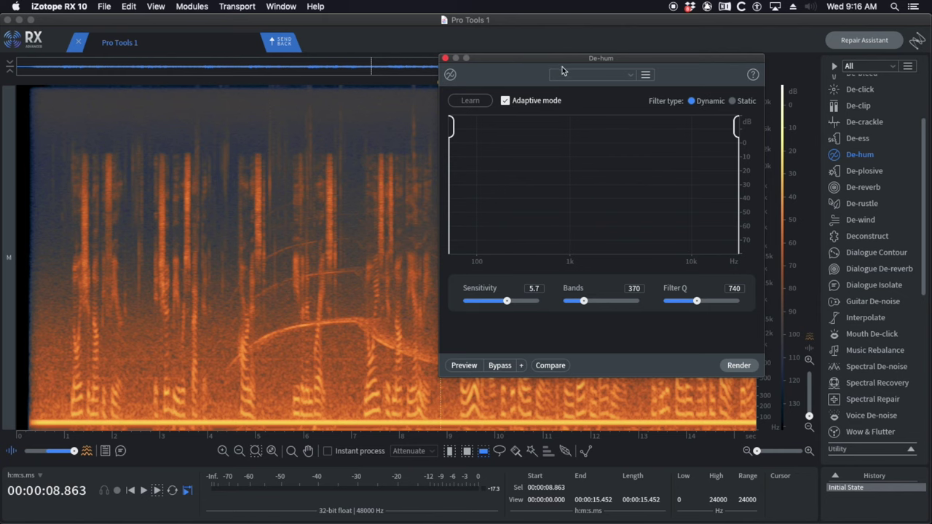
drag(556, 73, 442, 58)
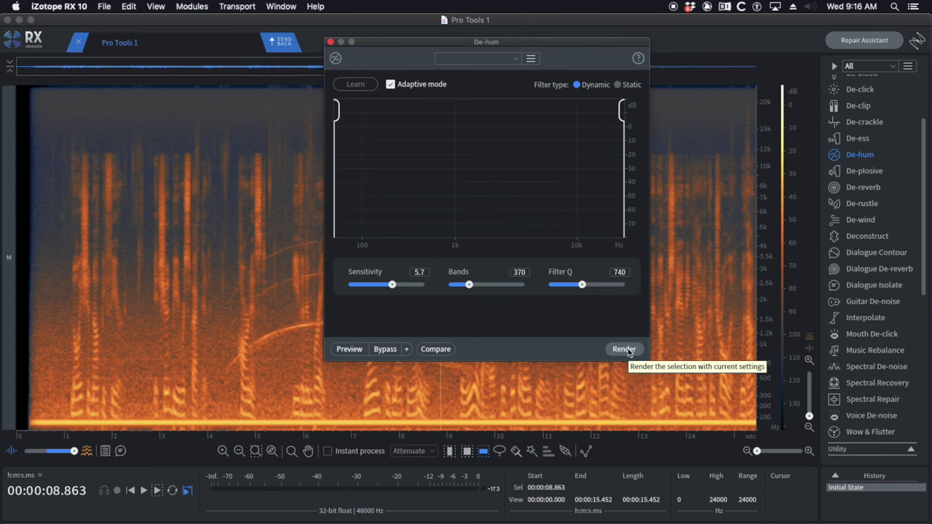
click(49, 314)
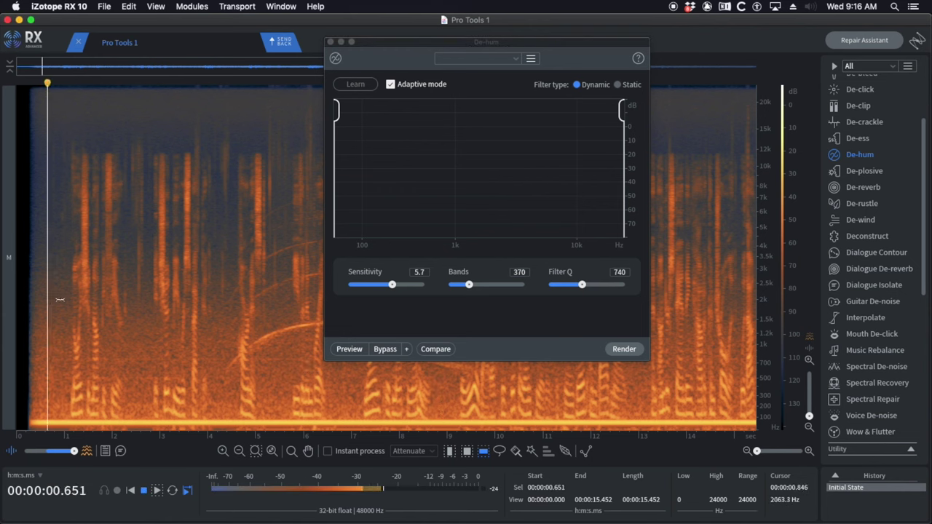
key(space)
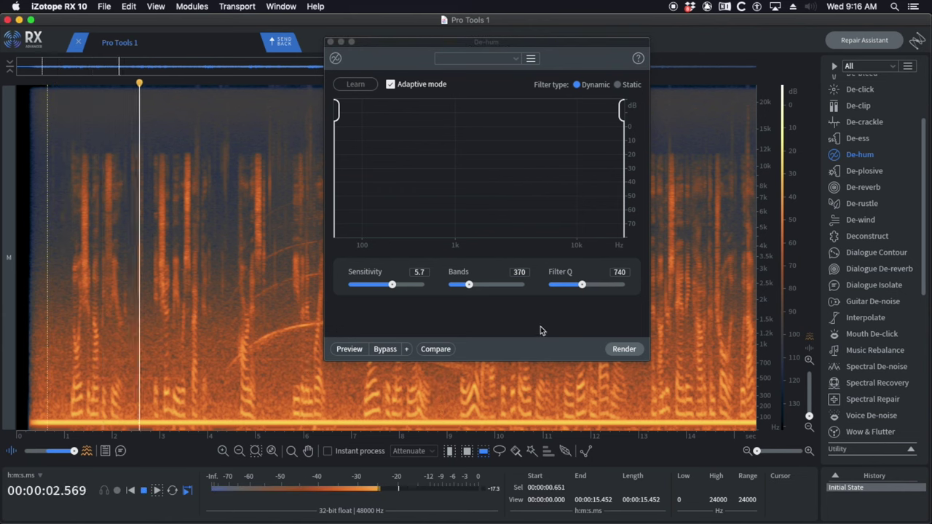
click(634, 350)
Step: Render De-hum (sensitivity 5.7, 370 bands, Q 740) and play back the de-hummed dialogue
click(632, 351)
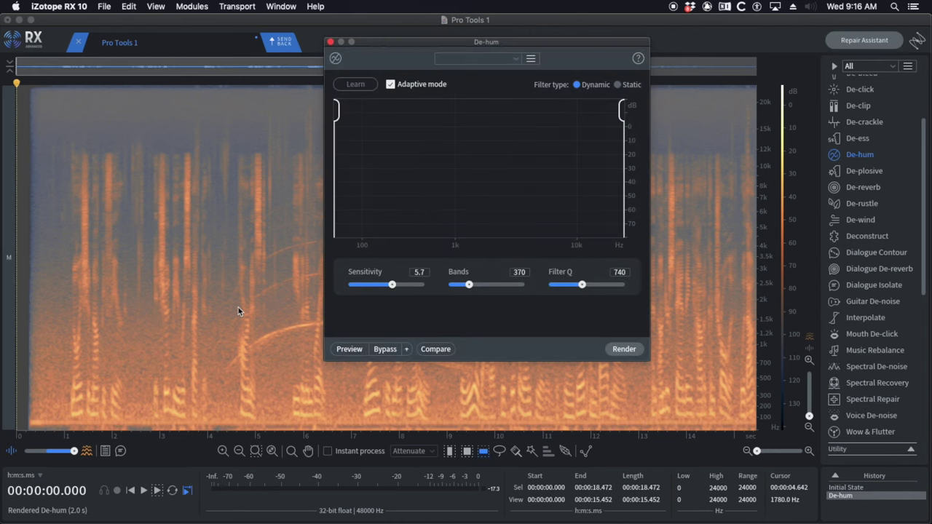
click(57, 267)
key(space)
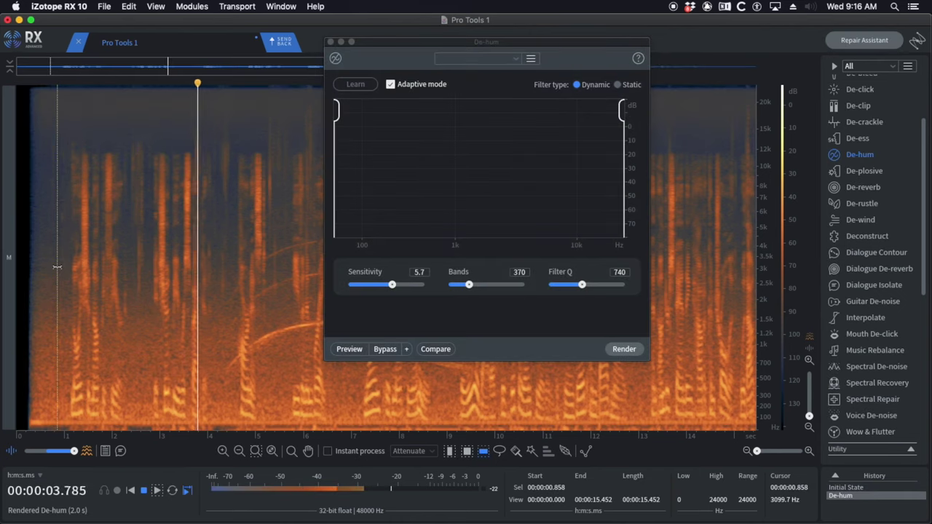
key(space)
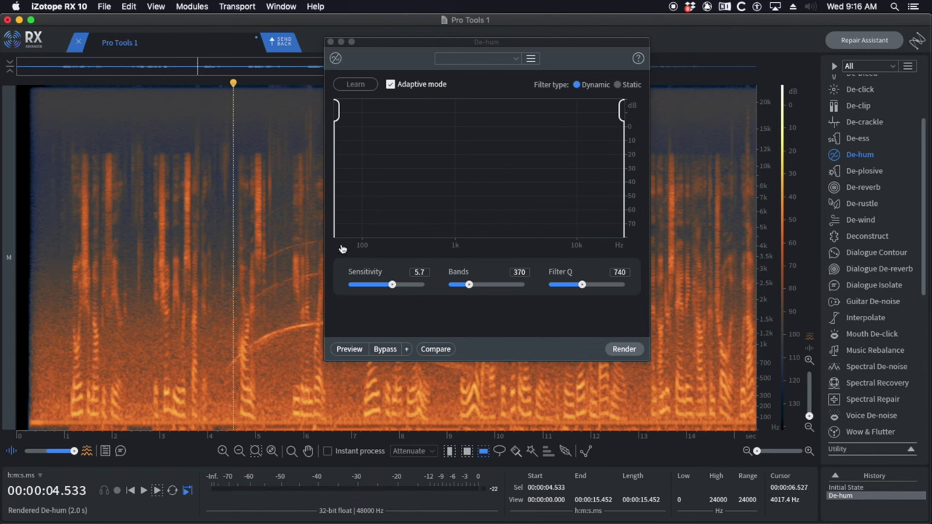
drag(281, 424, 278, 417)
click(274, 412)
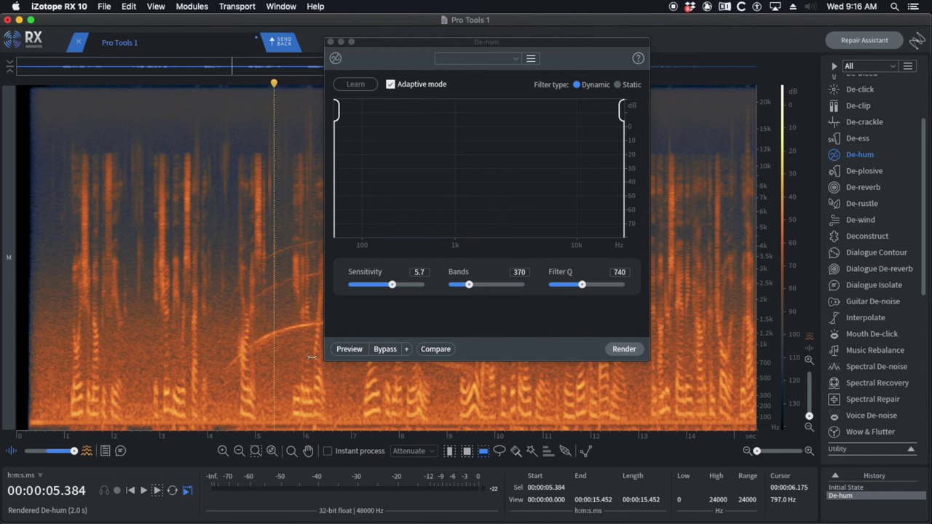
Step: Highlight the 'tackle tonal problems first' tip in TextEdit, then return to RX
key(super+Tab)
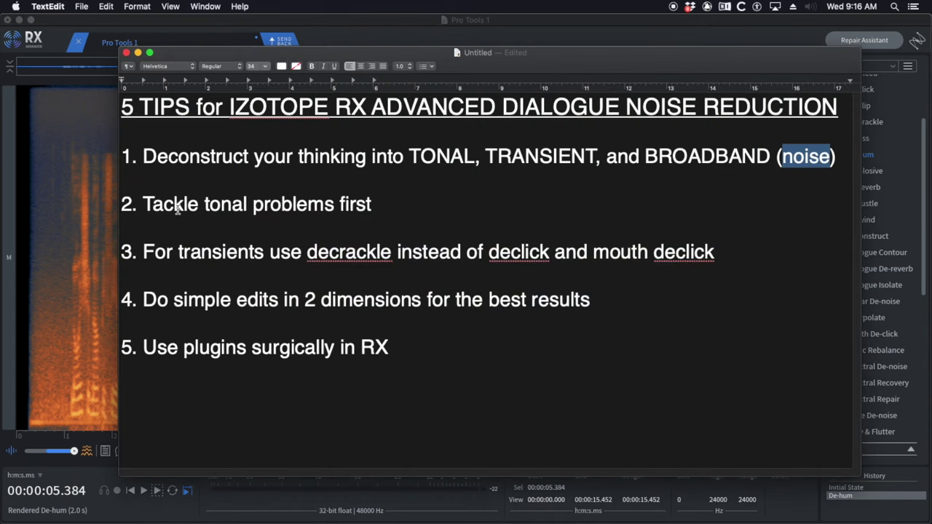
drag(144, 205, 247, 205)
key(super+Tab)
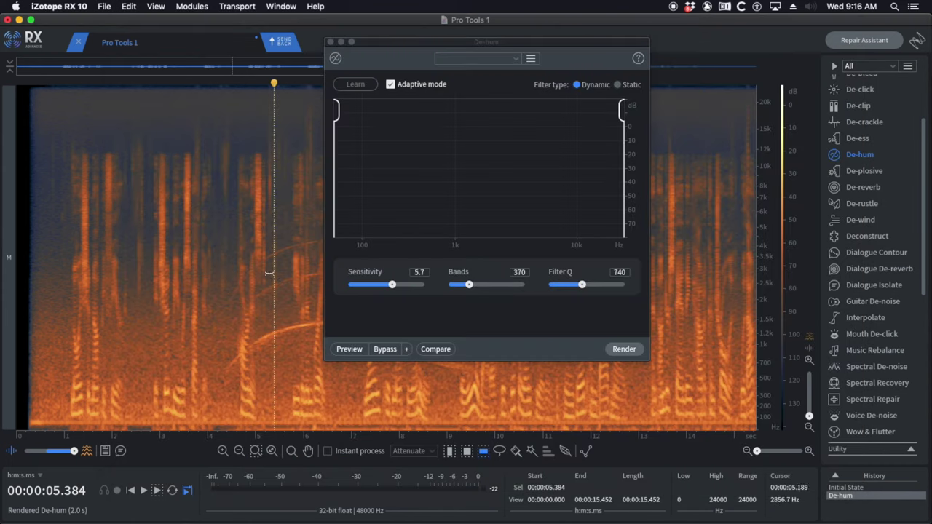
Step: Close the De-hum module and play the dialogue from about 4.5 seconds
click(330, 42)
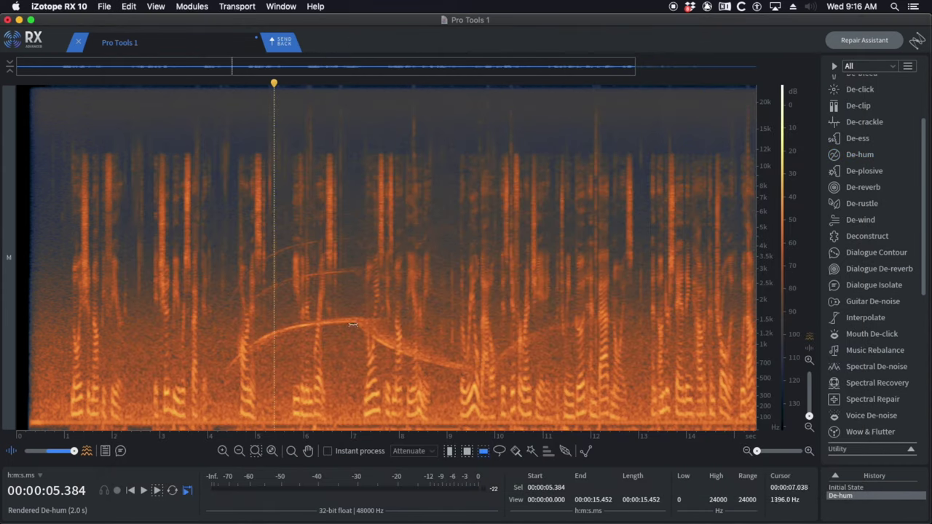
click(234, 357)
key(space)
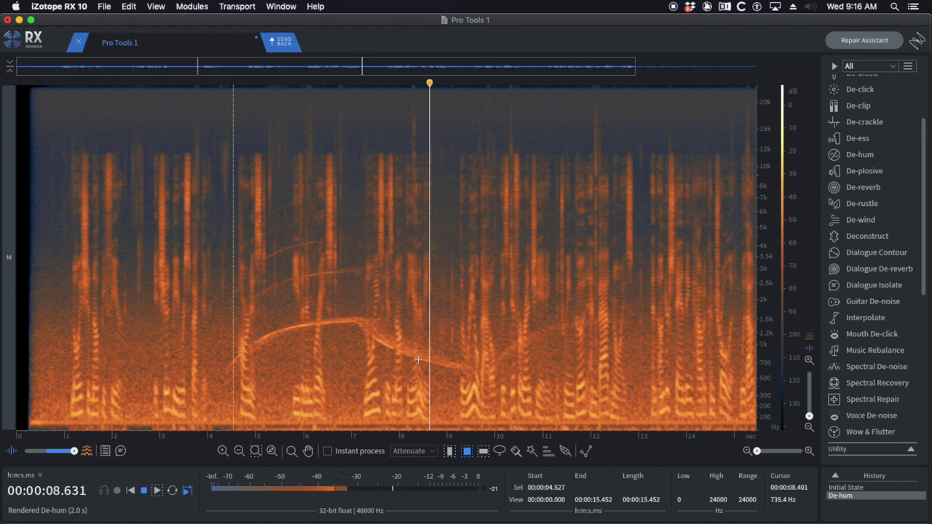
key(space)
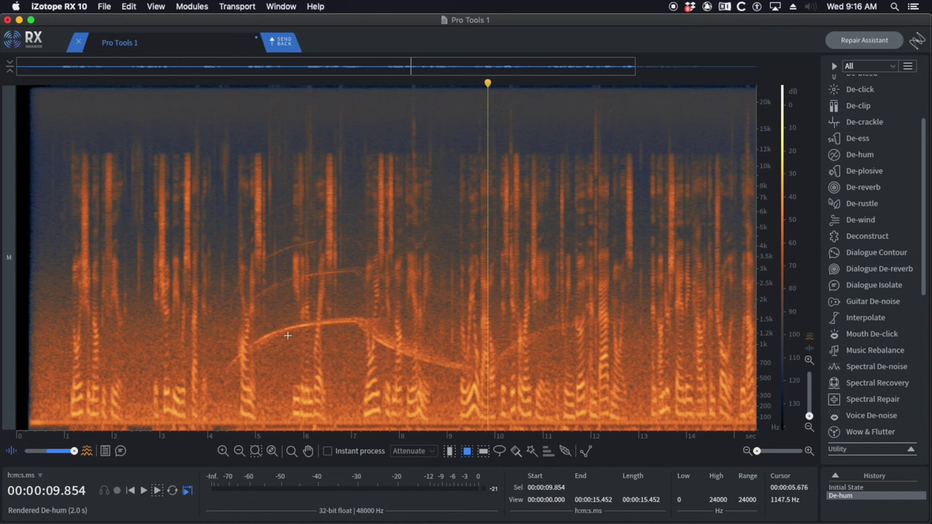
Step: Zoom the spectrogram in on the curving tonal line mid-clip
scroll(377, 329, up, 5)
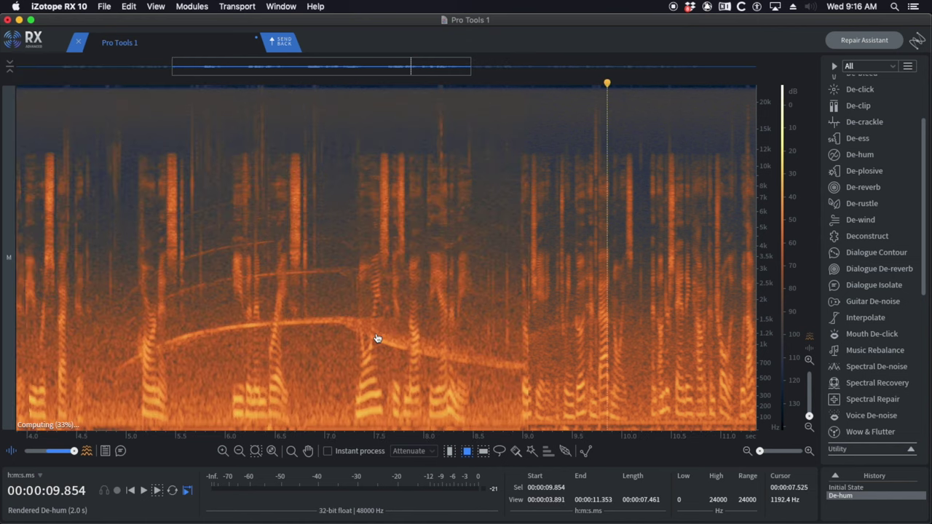
scroll(375, 334, up, 4)
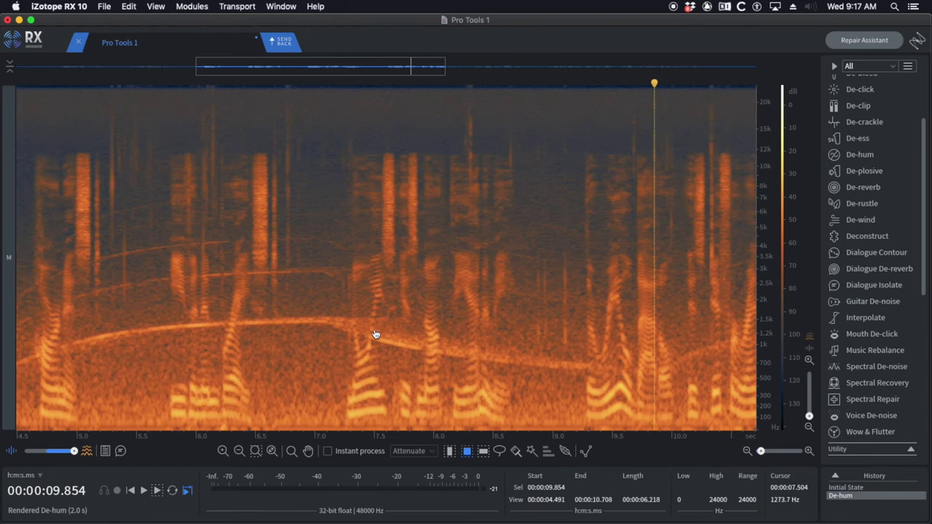
scroll(375, 334, up, 2)
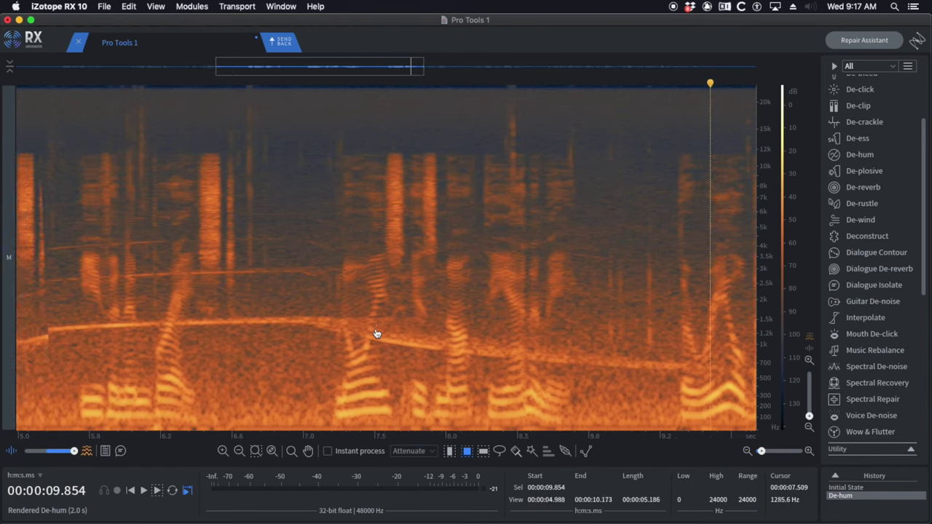
scroll(372, 332, left, 2)
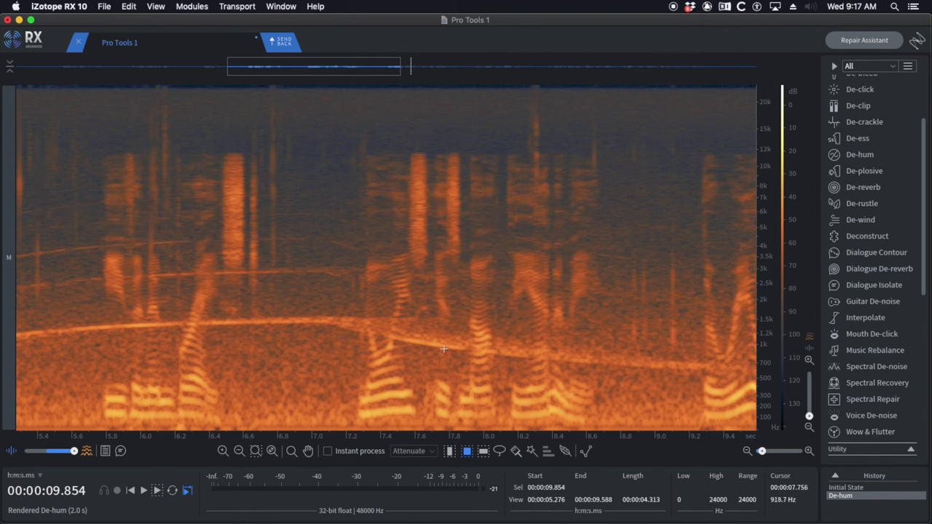
Step: Try a brush selection over part of the curving tone, then clear it
click(516, 450)
mouse_move(461, 346)
mouse_down()
mouse_move(387, 337)
mouse_move(401, 321)
mouse_move(388, 334)
mouse_move(459, 339)
mouse_move(419, 330)
mouse_move(423, 322)
mouse_move(533, 337)
mouse_move(491, 337)
mouse_up()
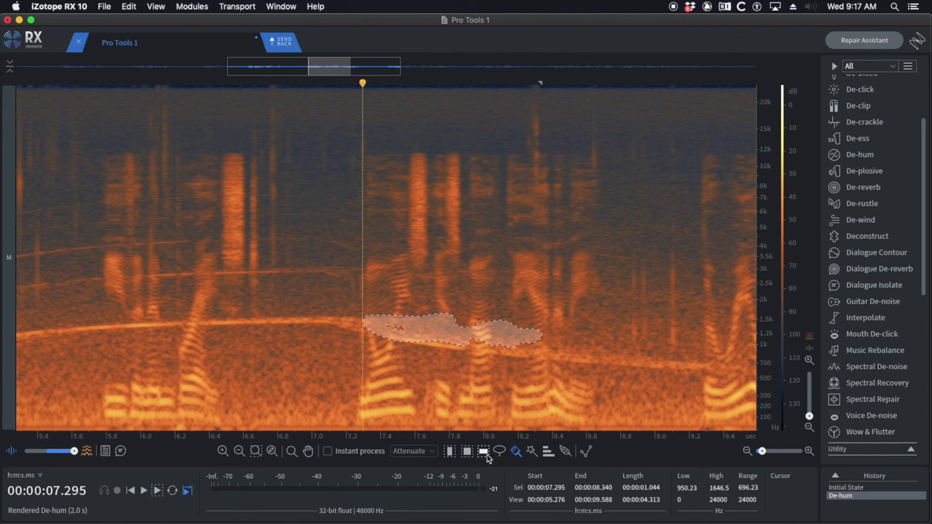
click(467, 450)
click(412, 383)
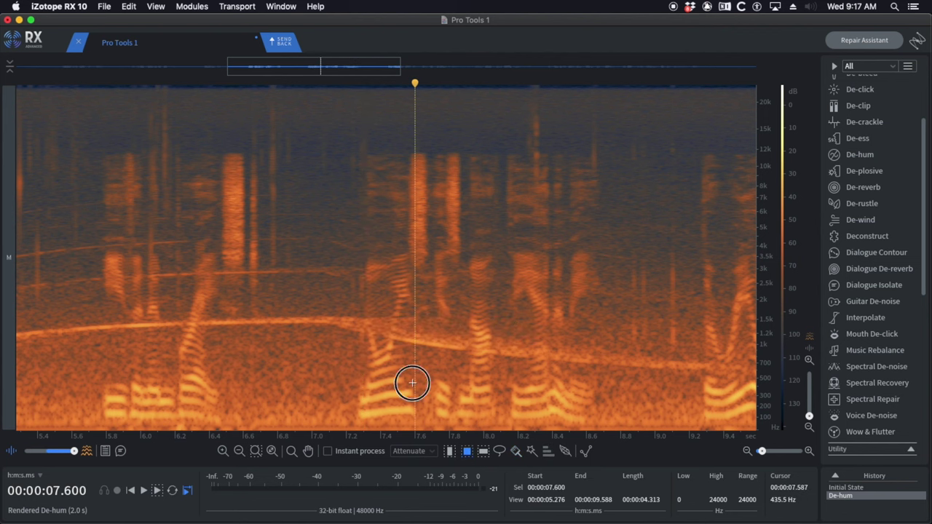
Step: Brush along the curving tone from 4.4 to 12.9 s, roughly 540–1600 Hz
scroll(412, 387, down, 3)
scroll(200, 356, up, 2)
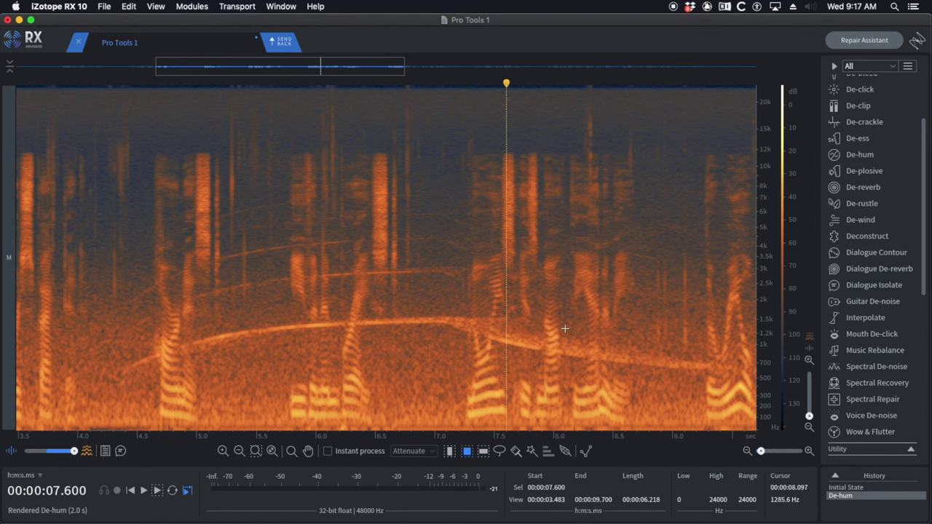
scroll(564, 329, down, 2)
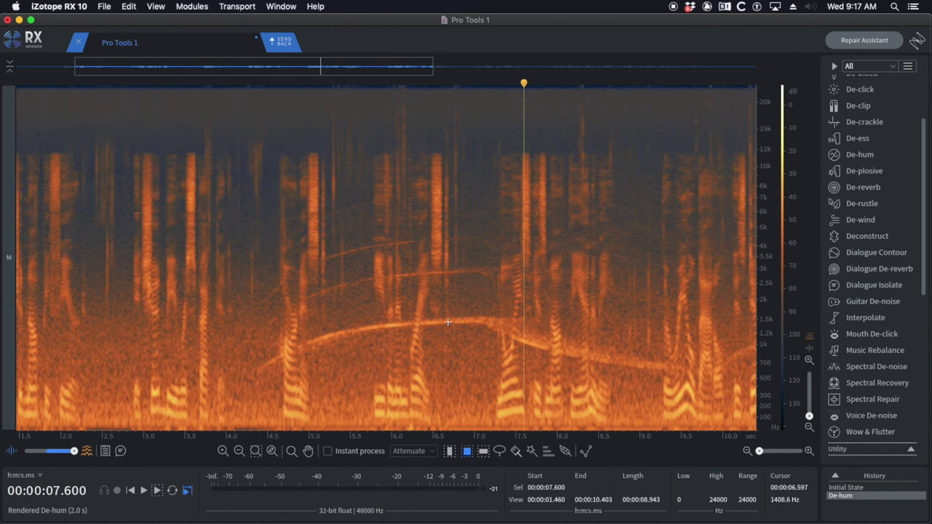
scroll(537, 343, right, 5)
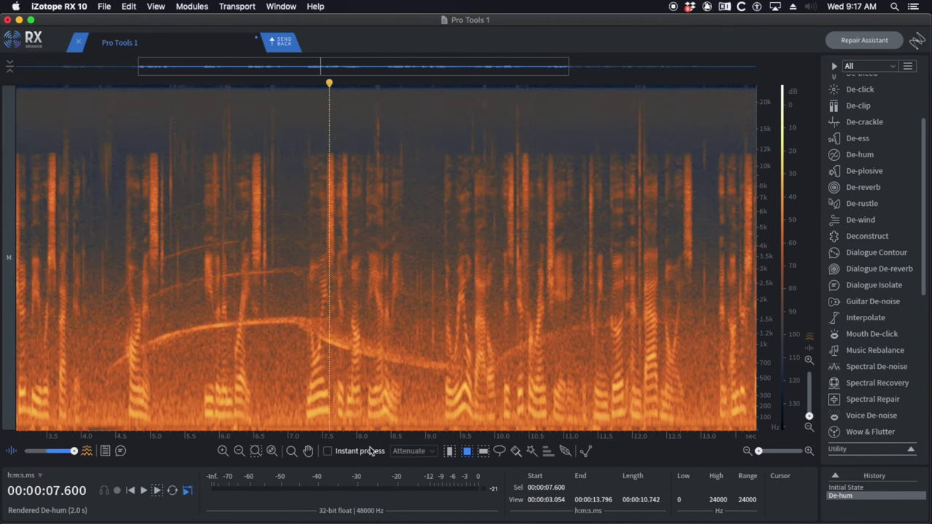
scroll(389, 435, left, 3)
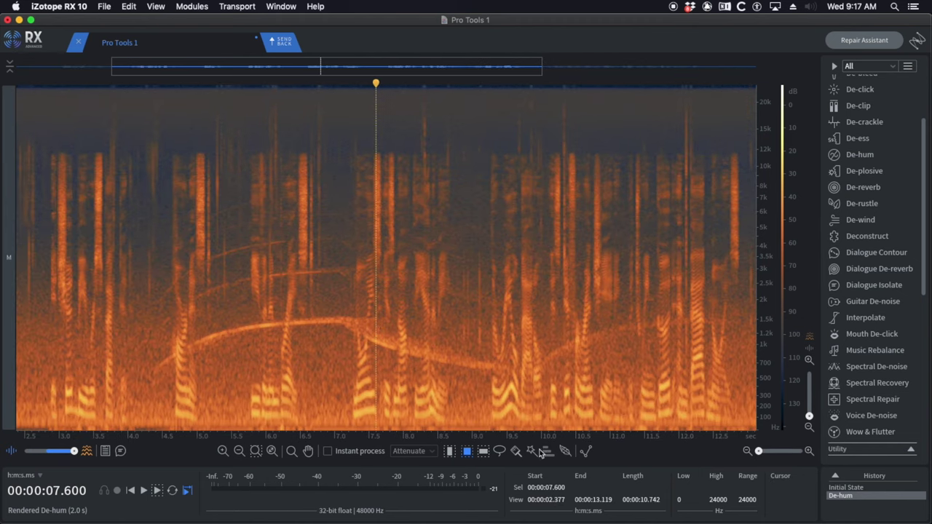
click(515, 450)
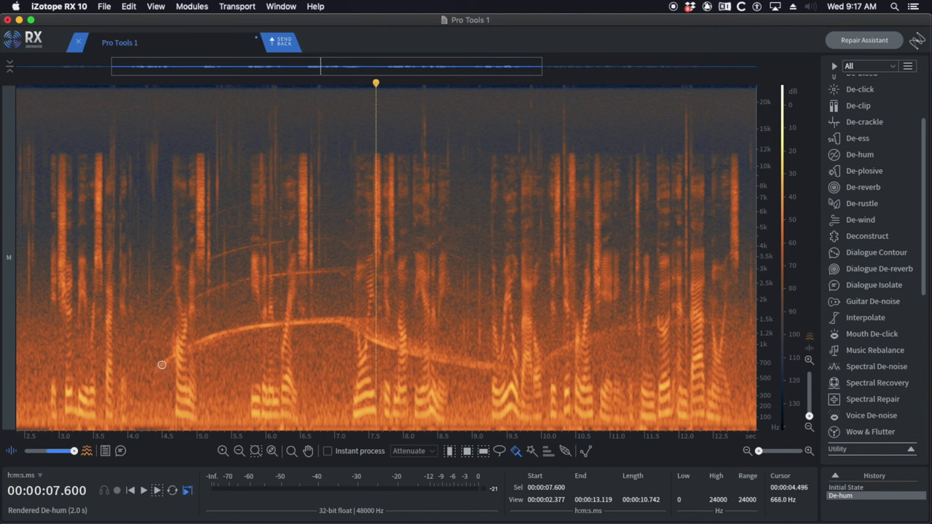
mouse_move(159, 366)
mouse_down()
mouse_move(223, 329)
mouse_move(286, 321)
mouse_move(345, 319)
mouse_move(389, 347)
mouse_move(512, 374)
mouse_move(612, 331)
mouse_move(733, 323)
mouse_up()
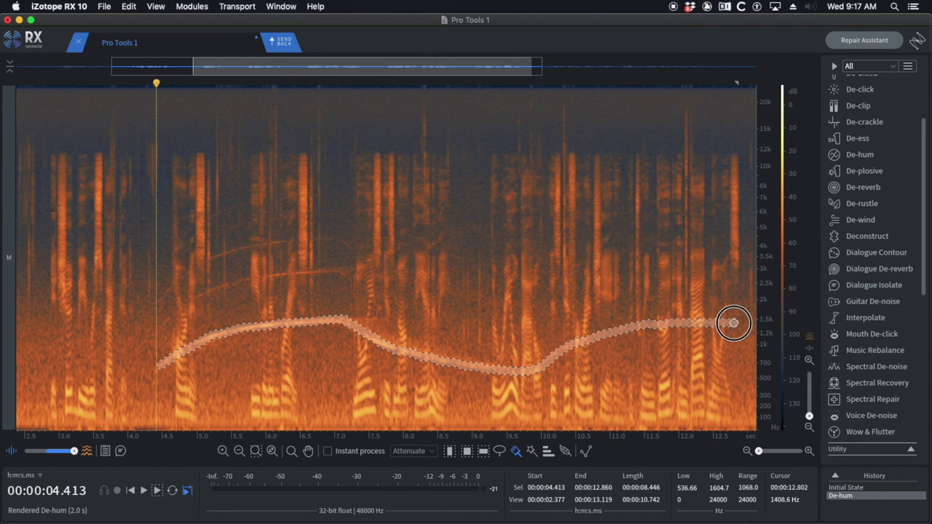
Step: Extend the whistle selection to harmonics 1–5, reaching up to about 7.7 kHz
click(547, 452)
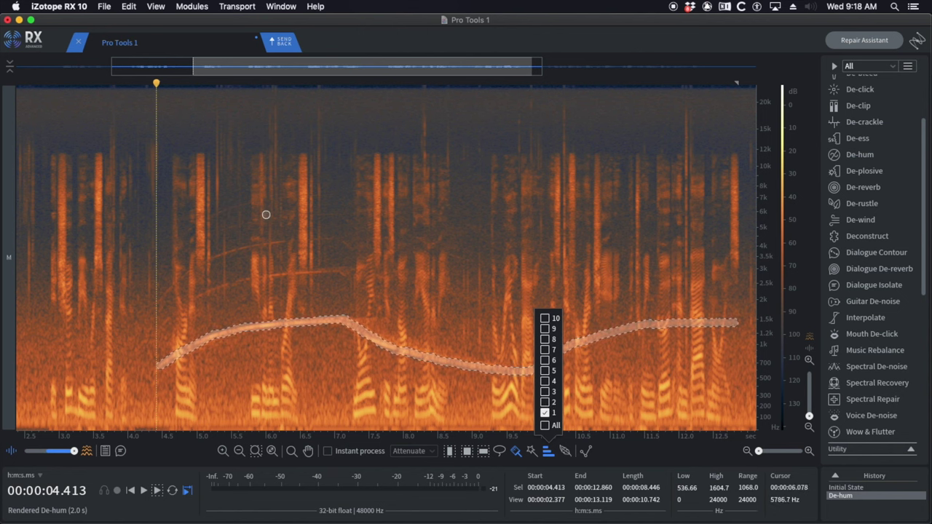
scroll(237, 204, up, 2)
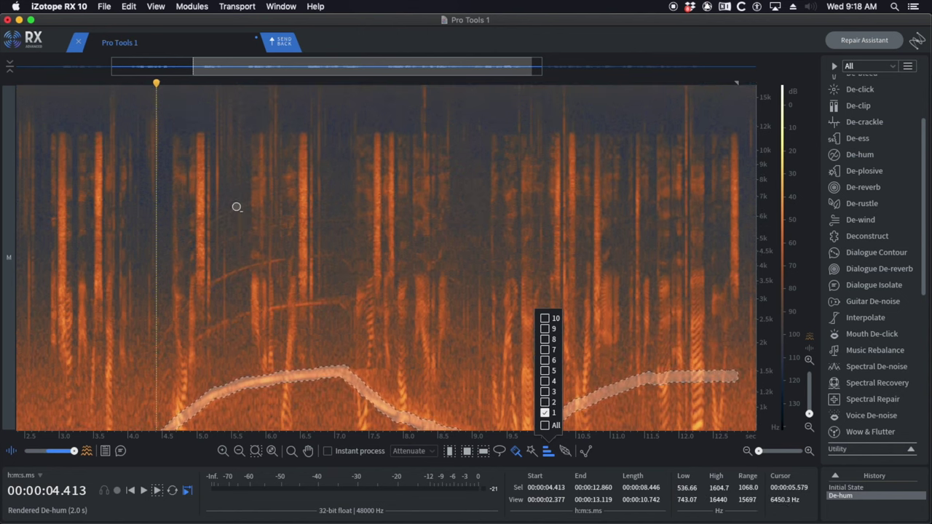
scroll(239, 197, up, 1)
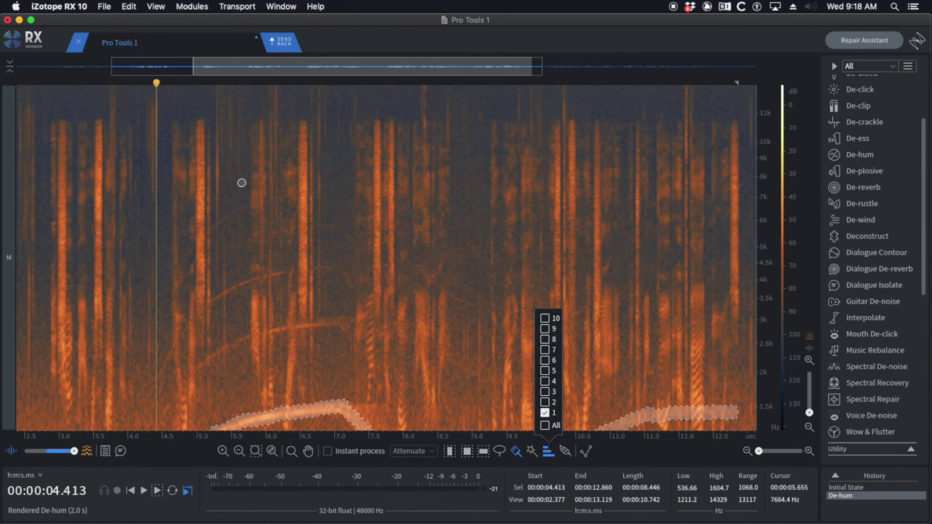
scroll(239, 204, down, 2)
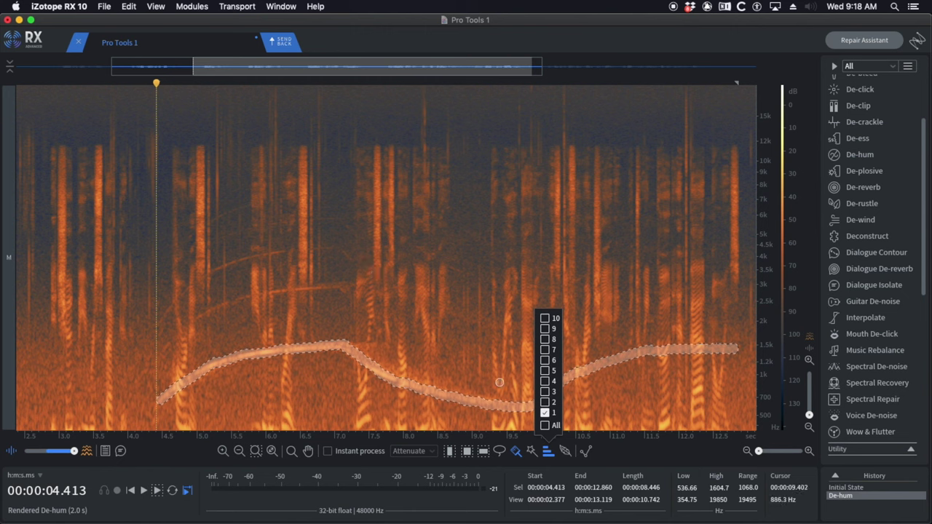
click(545, 380)
click(545, 371)
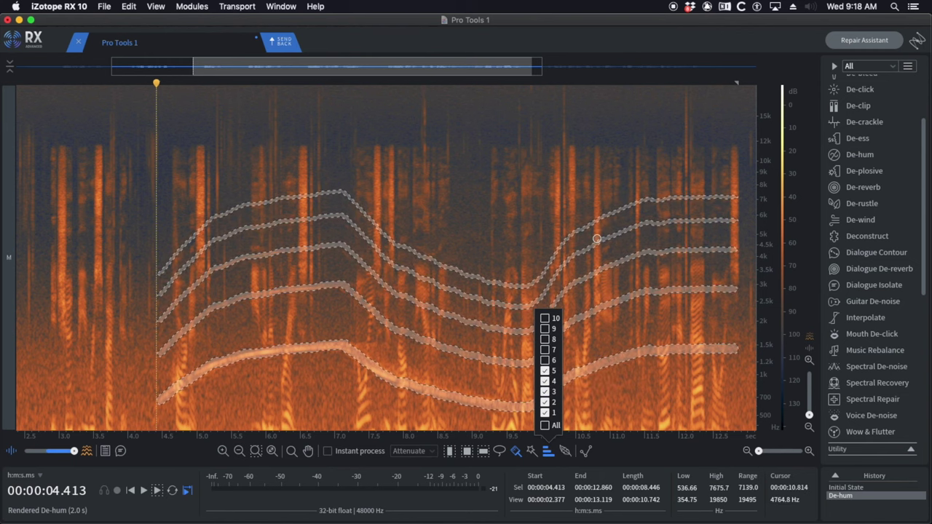
Step: In Deconstruct, set Tonal gain to -33 dB and render it on the five-harmonic selection
click(866, 235)
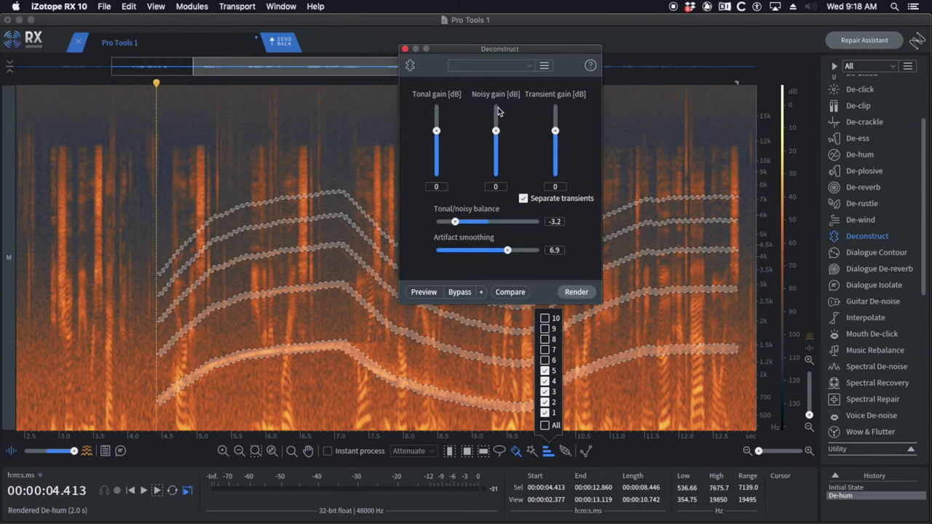
drag(487, 57, 536, 35)
drag(487, 106, 489, 135)
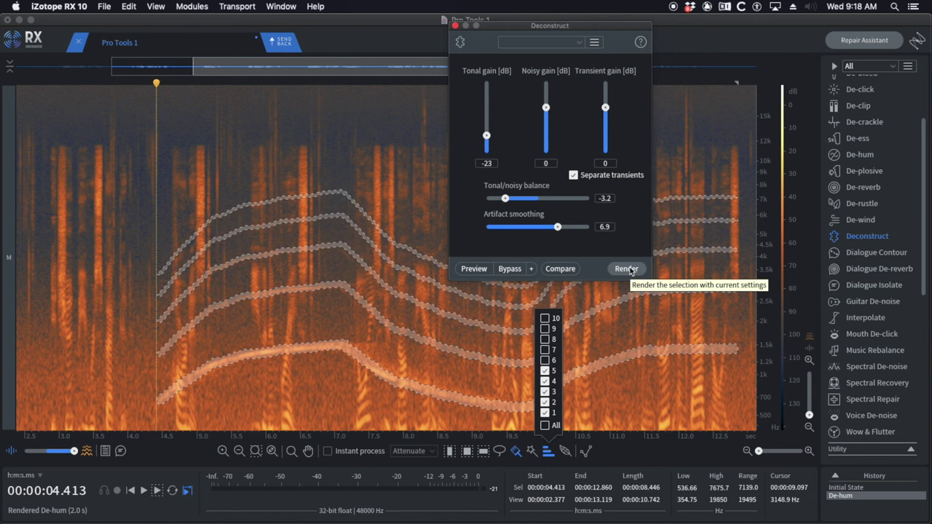
drag(486, 136, 487, 145)
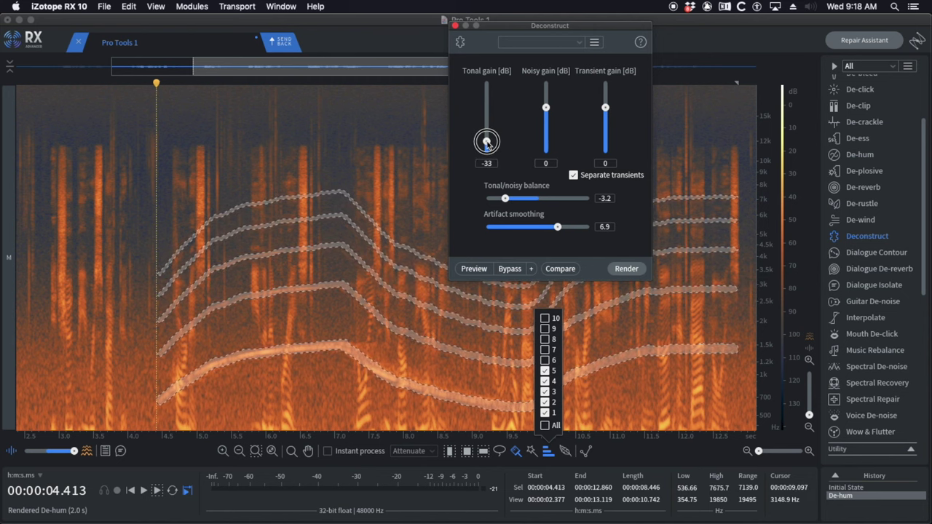
click(629, 270)
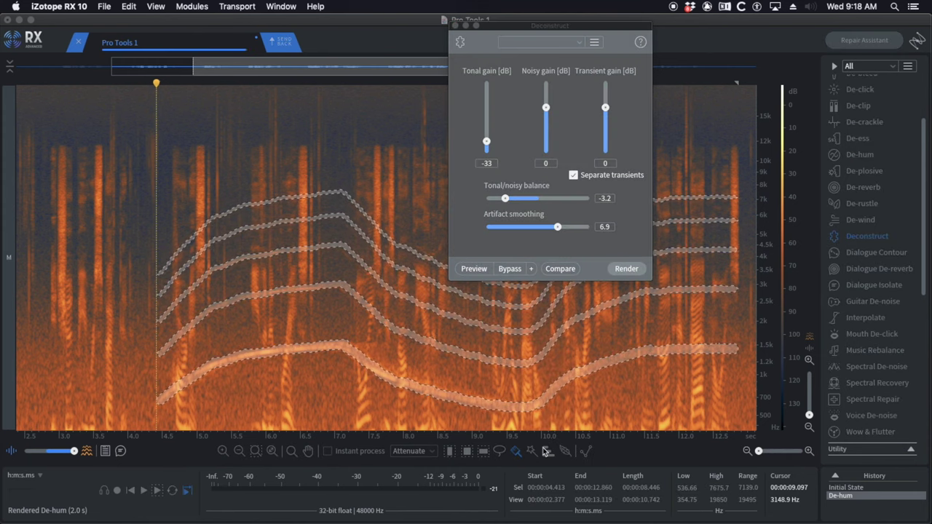
Step: Play the cleaned dialogue from 4.0 s, then switch to the Brush selection tool
click(128, 324)
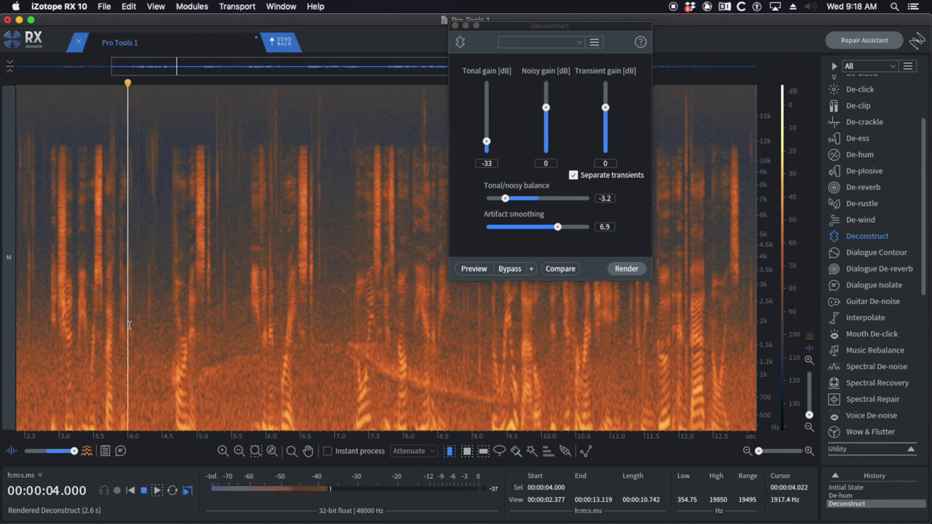
key(space)
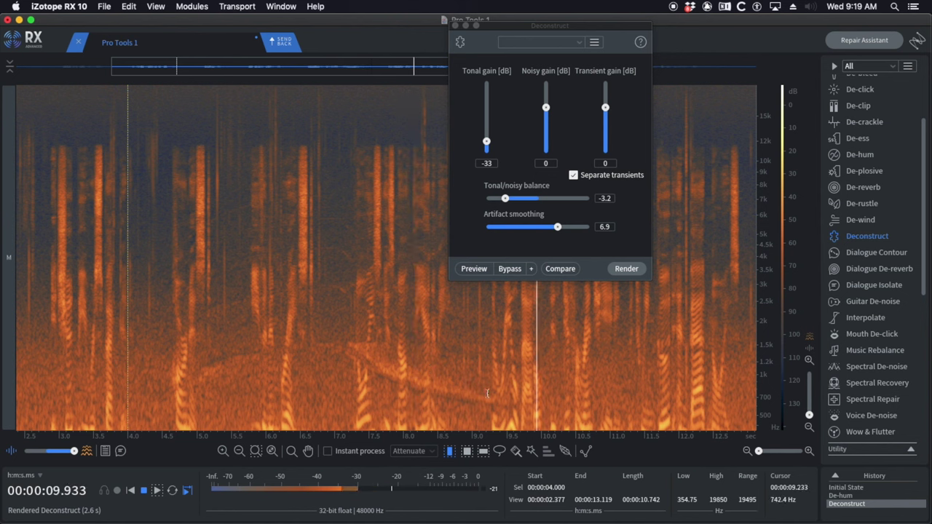
key(space)
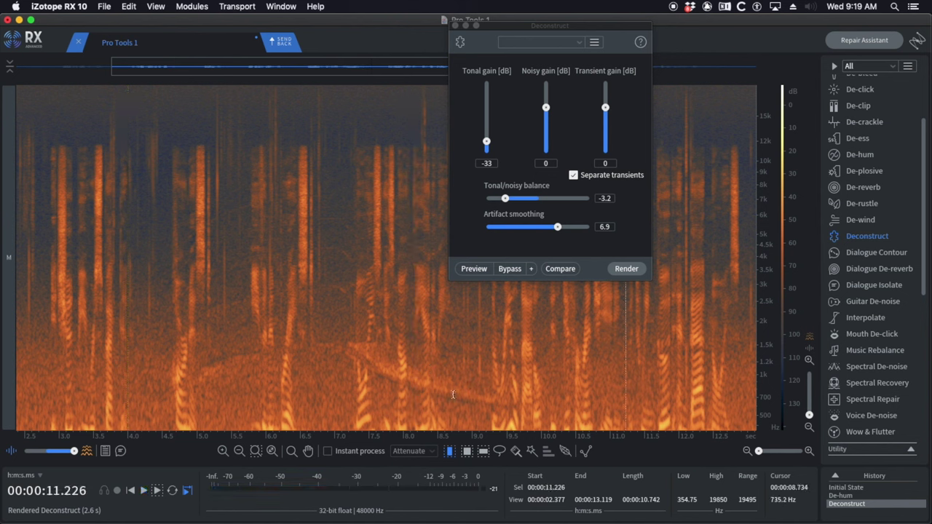
click(512, 453)
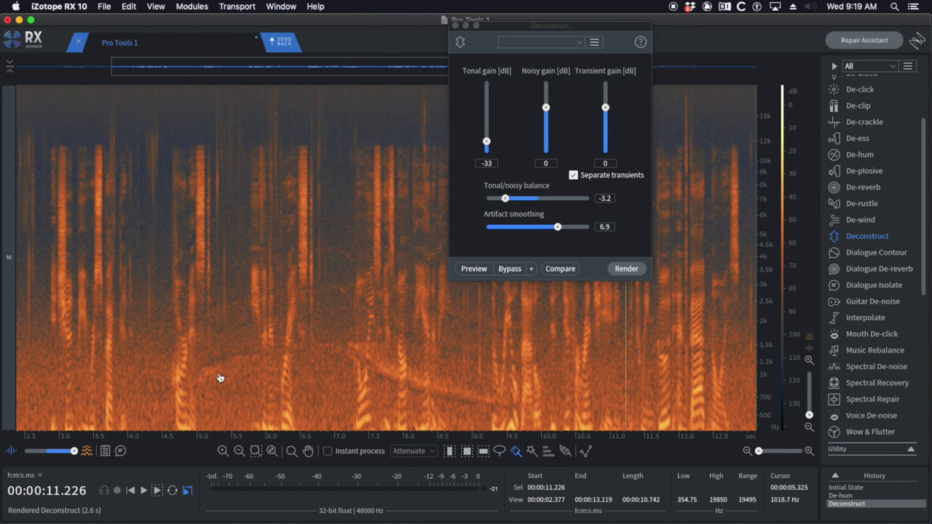
Step: Brush the faint streak near 5 s and render Deconstruct on it
drag(198, 378, 242, 359)
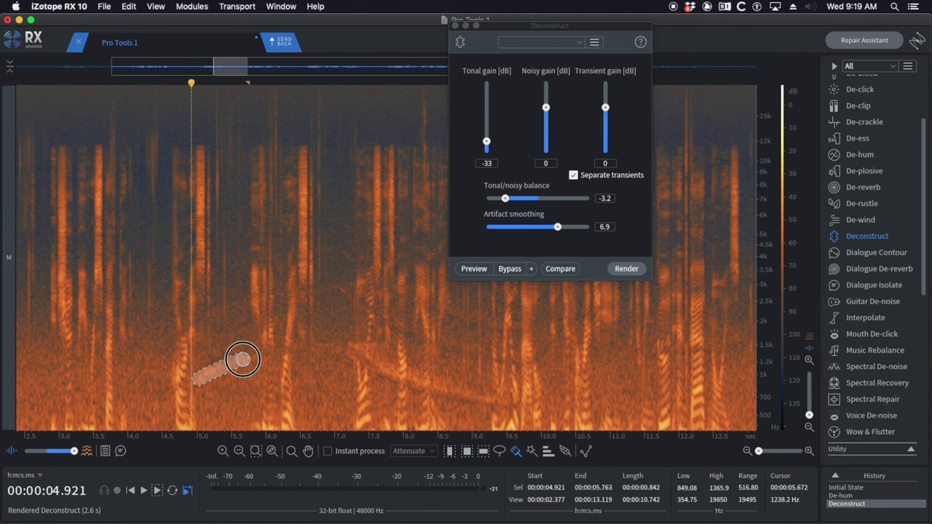
click(627, 269)
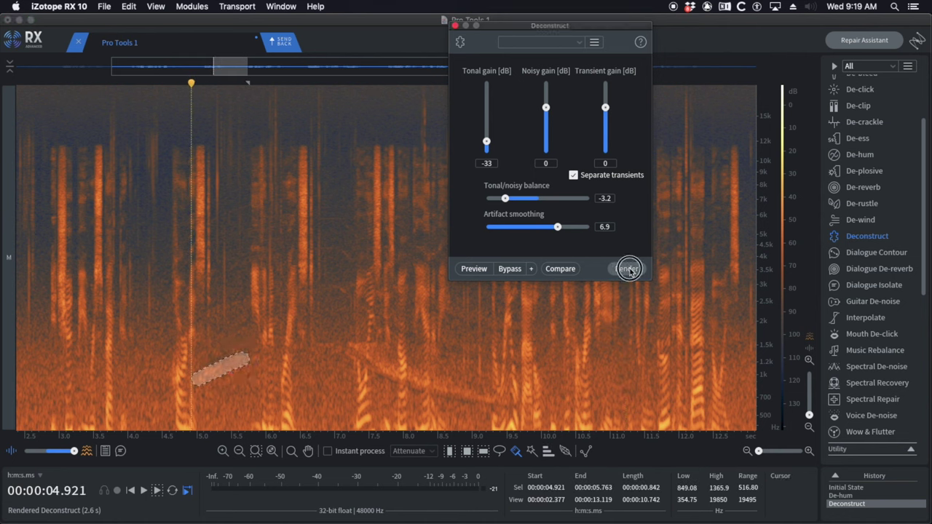
click(209, 344)
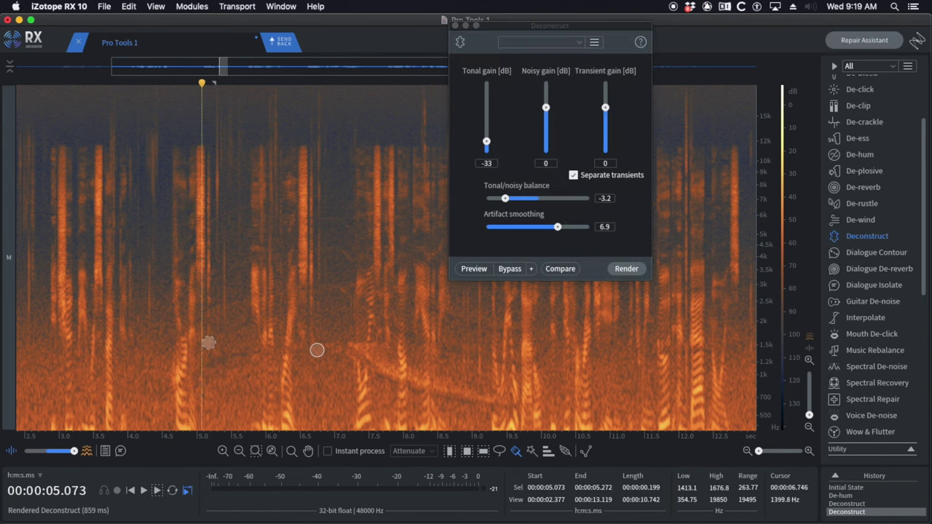
Step: Zoom in, brush the diagonal streak segments from 7.2 to 9.5 s, and render Deconstruct
scroll(374, 355, up, 3)
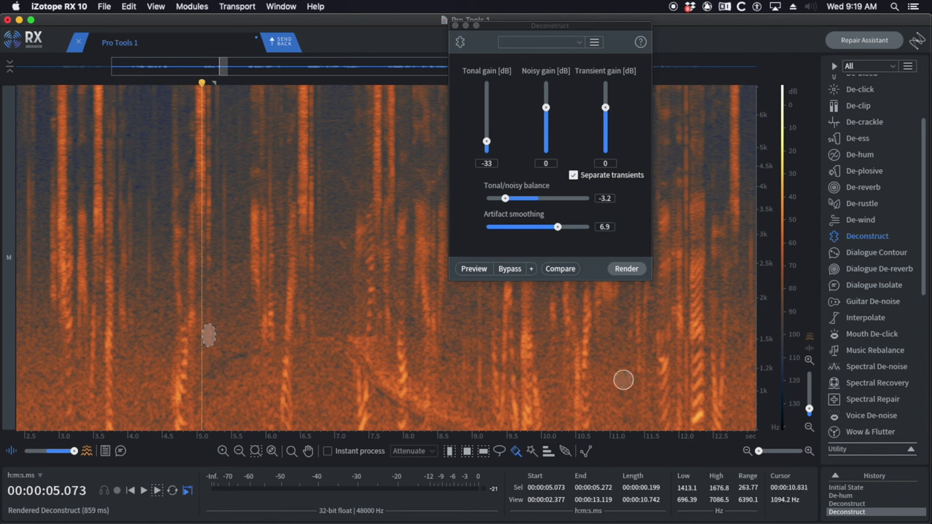
drag(762, 453, 513, 422)
mouse_move(293, 338)
mouse_down()
mouse_move(353, 379)
mouse_move(324, 347)
mouse_move(362, 390)
mouse_move(403, 393)
mouse_move(291, 345)
mouse_move(333, 353)
mouse_up()
click(400, 393)
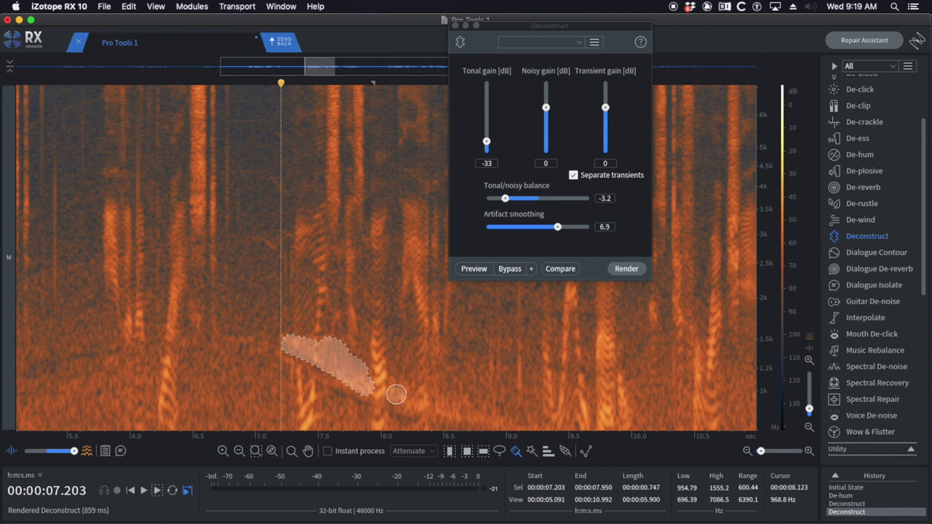
drag(396, 395, 408, 397)
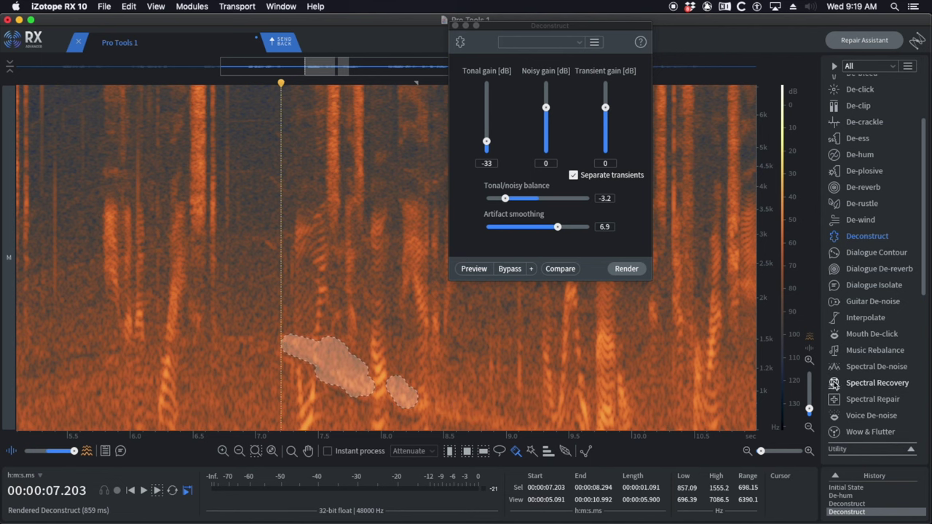
scroll(770, 370, up, 2)
mouse_move(475, 365)
mouse_down()
mouse_move(441, 356)
mouse_move(542, 389)
mouse_up()
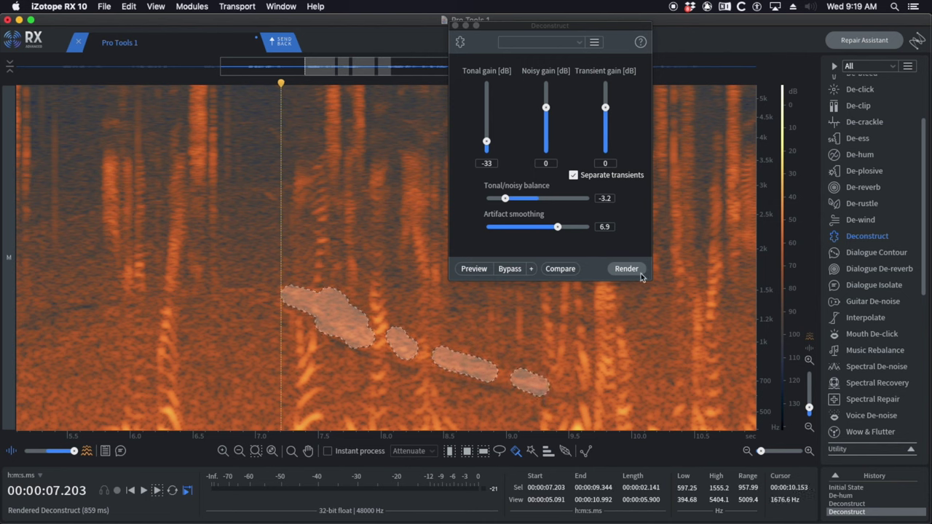
click(632, 271)
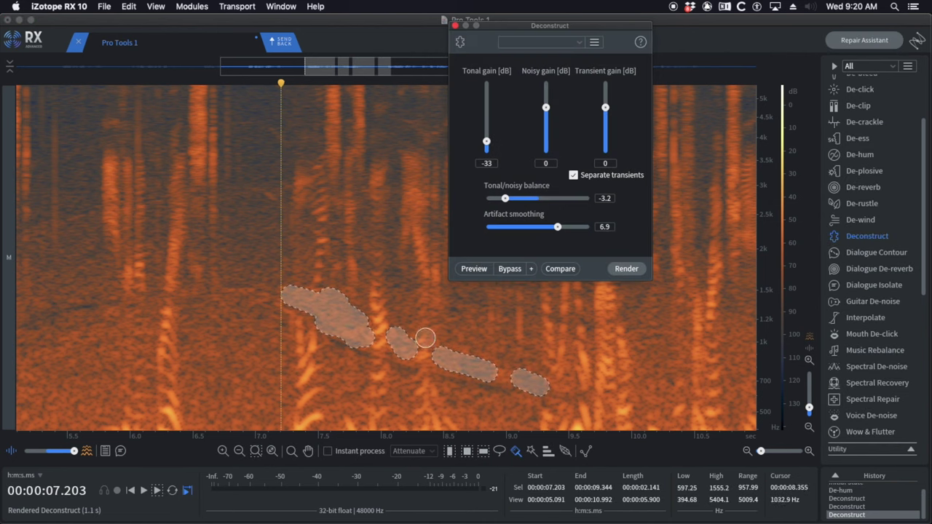
Step: Play back from about 5.7 s and 4.5 s to check, zooming to 6–10 s
click(272, 373)
scroll(347, 372, down, 5)
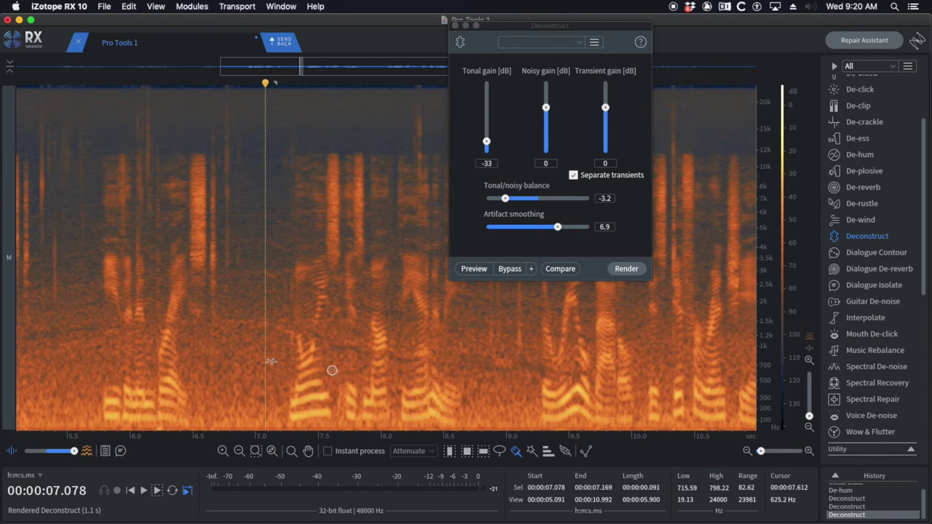
click(90, 343)
key(space)
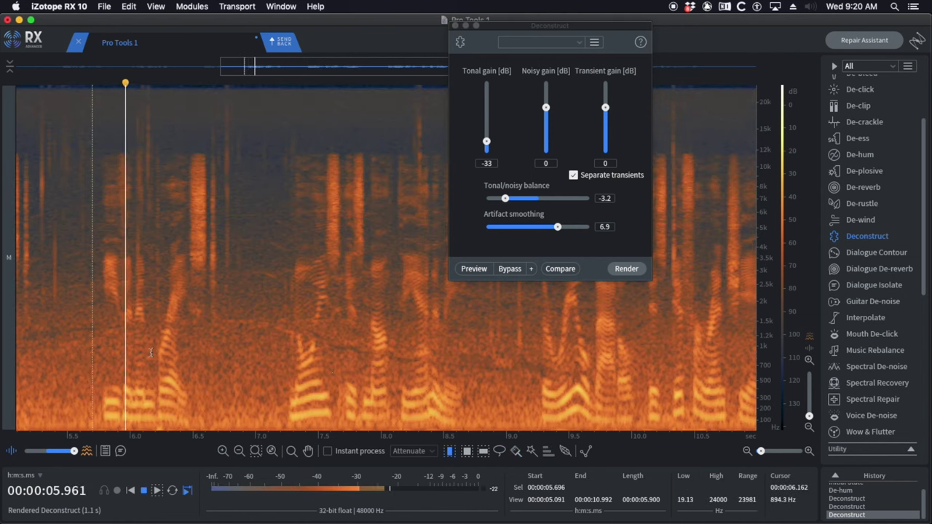
scroll(235, 357, down, 3)
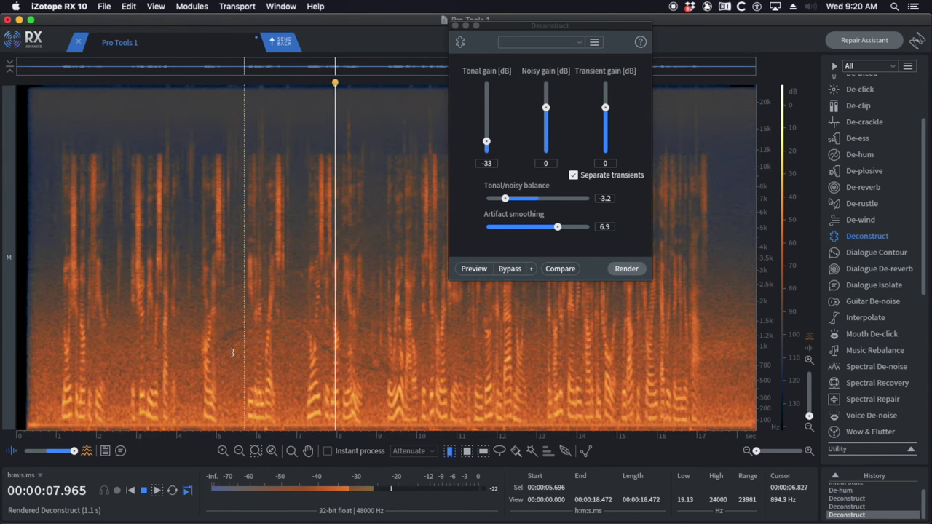
click(141, 349)
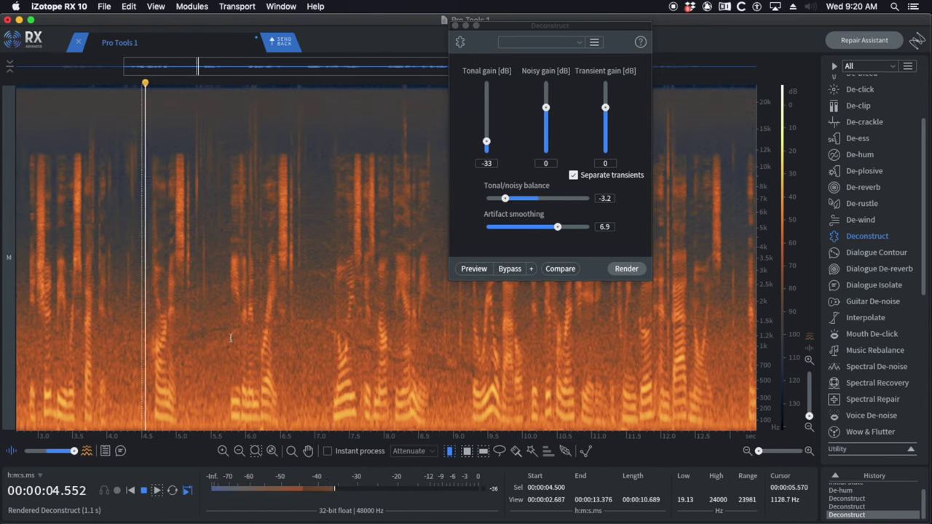
click(468, 453)
scroll(422, 379, up, 3)
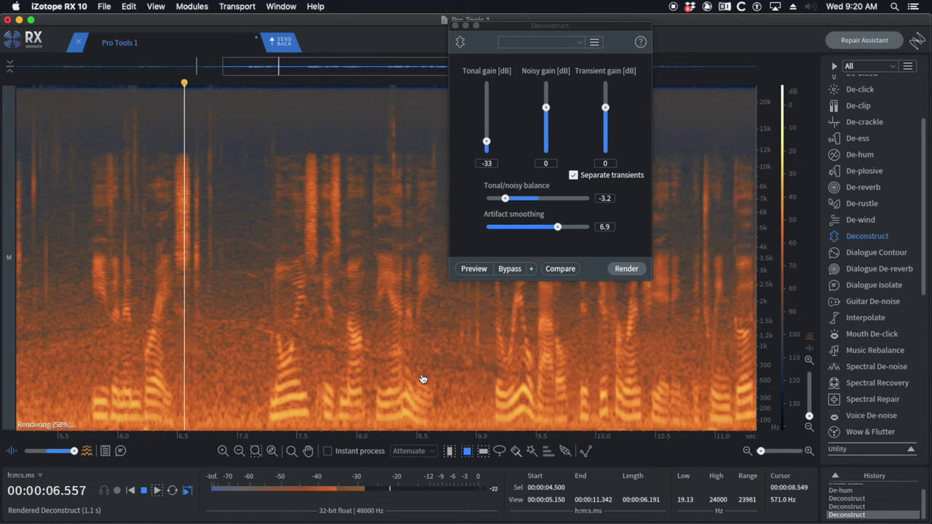
key(space)
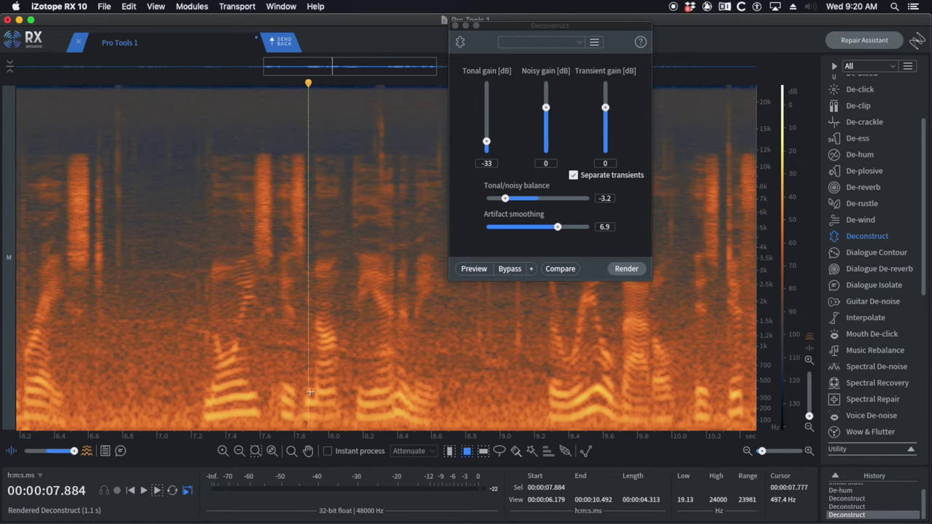
Step: Brush the streak near 6.9 s around 1.5 kHz, render Deconstruct, and mark a patch near 7.6 s
click(516, 450)
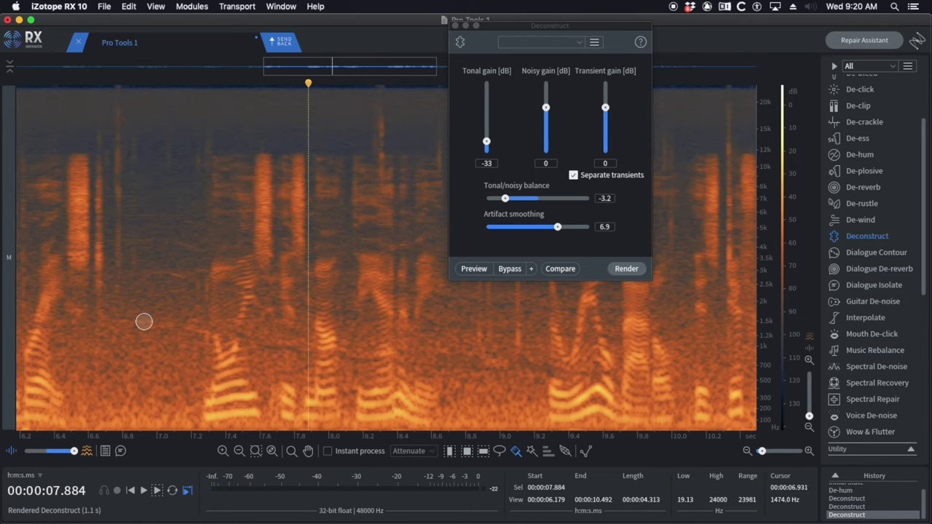
drag(134, 320, 196, 329)
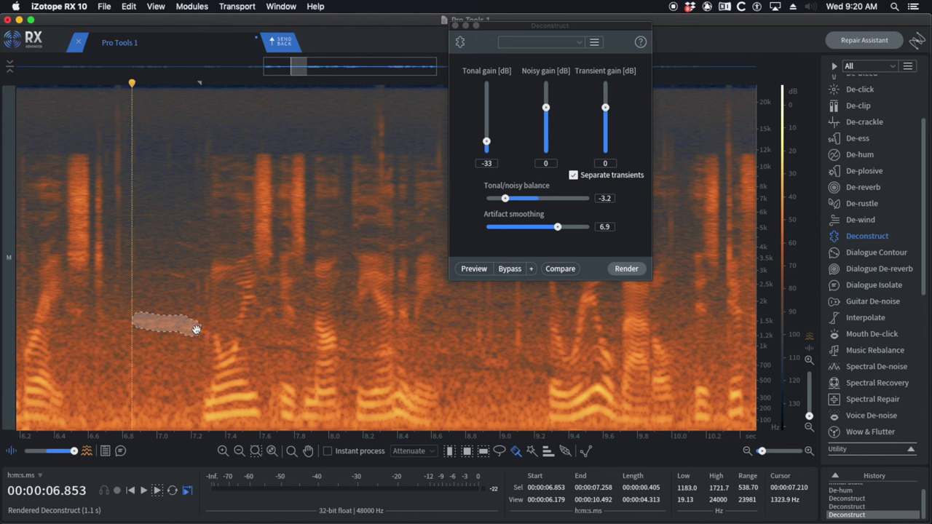
click(625, 268)
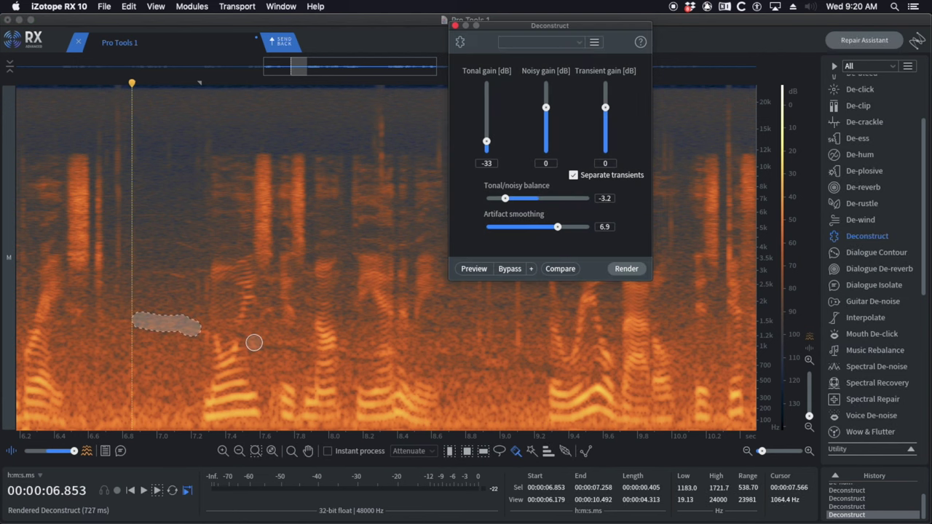
click(253, 343)
drag(267, 336, 266, 350)
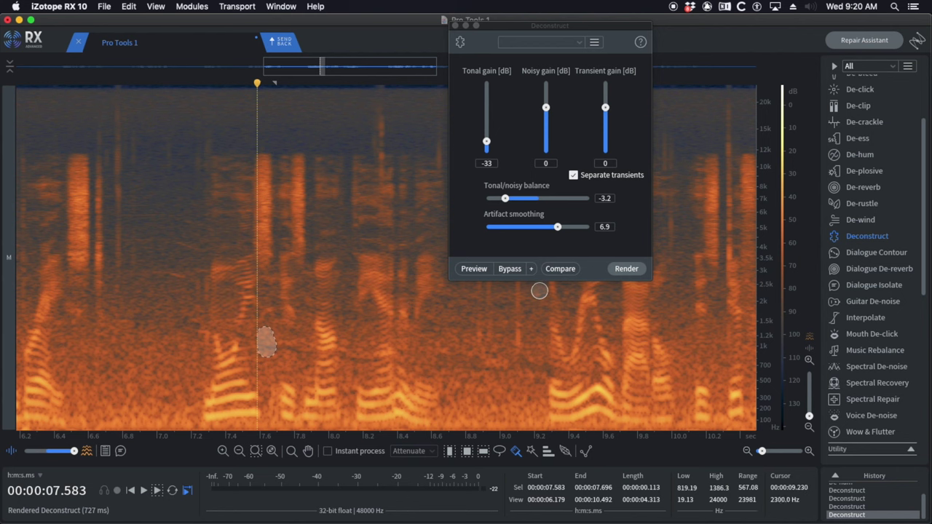
key(super+Tab)
click(277, 264)
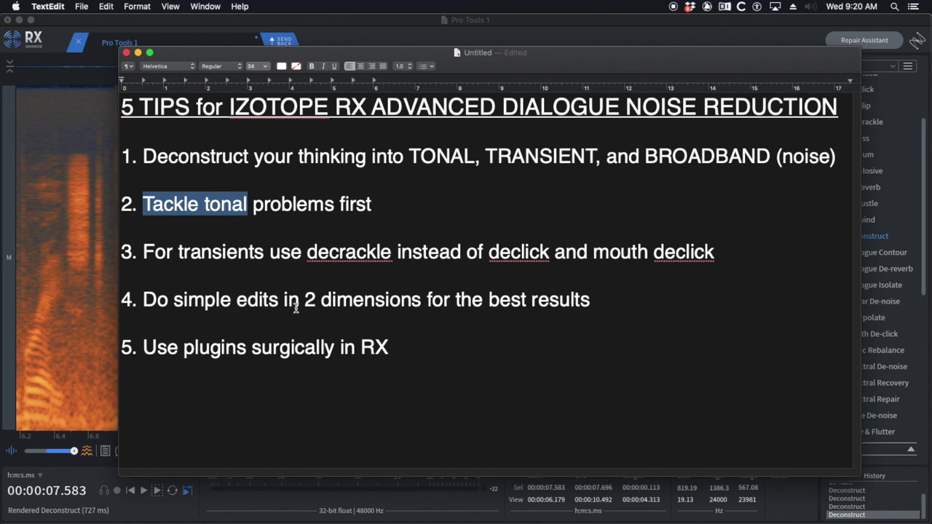
key(super+Tab)
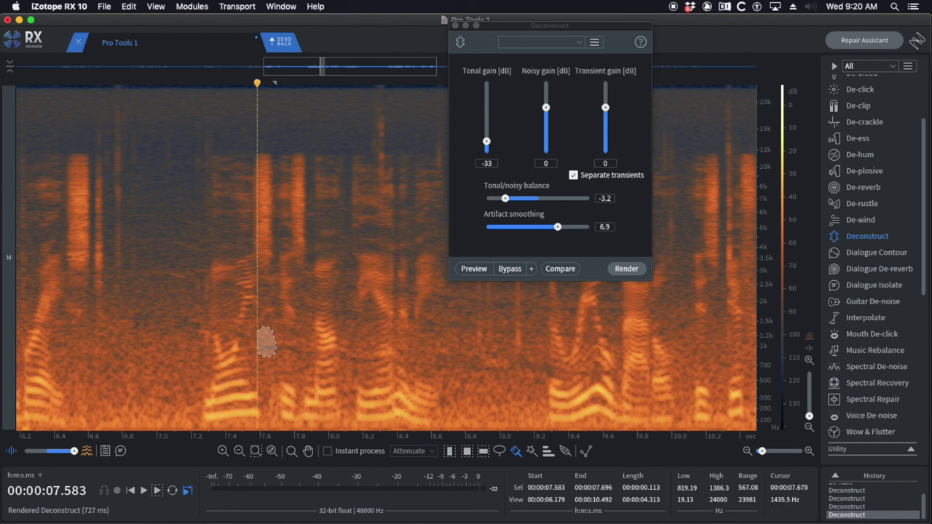
Step: Deconstruct the small clicks near 7.6 s, 7.8 s and 7.25–7.64 s
click(624, 269)
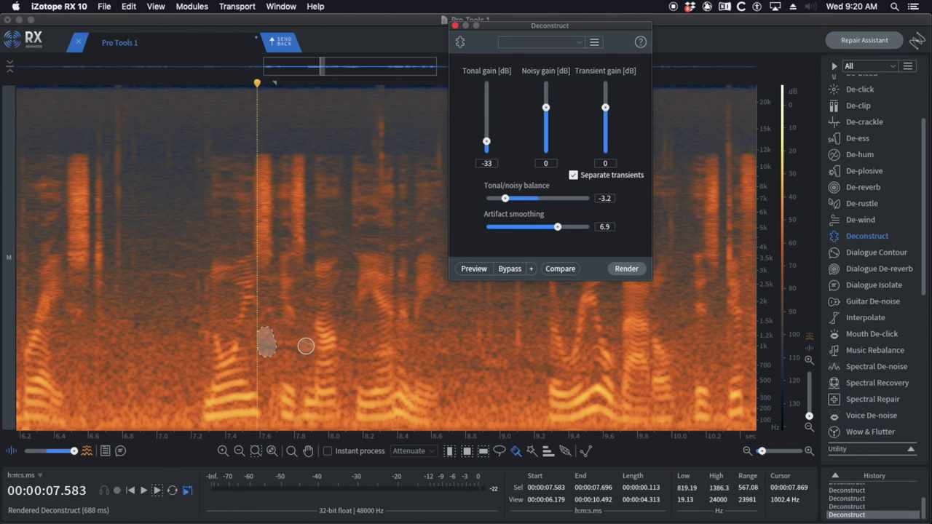
drag(303, 331, 302, 348)
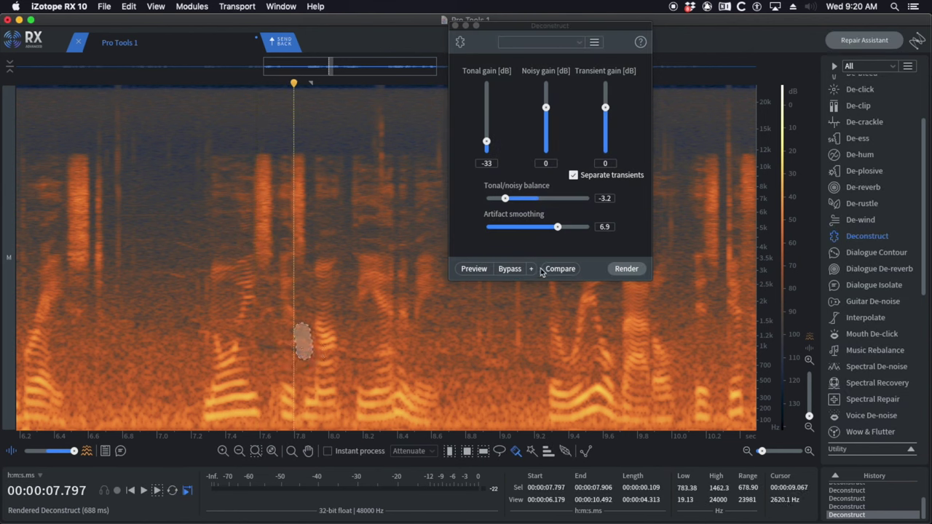
click(624, 269)
click(143, 320)
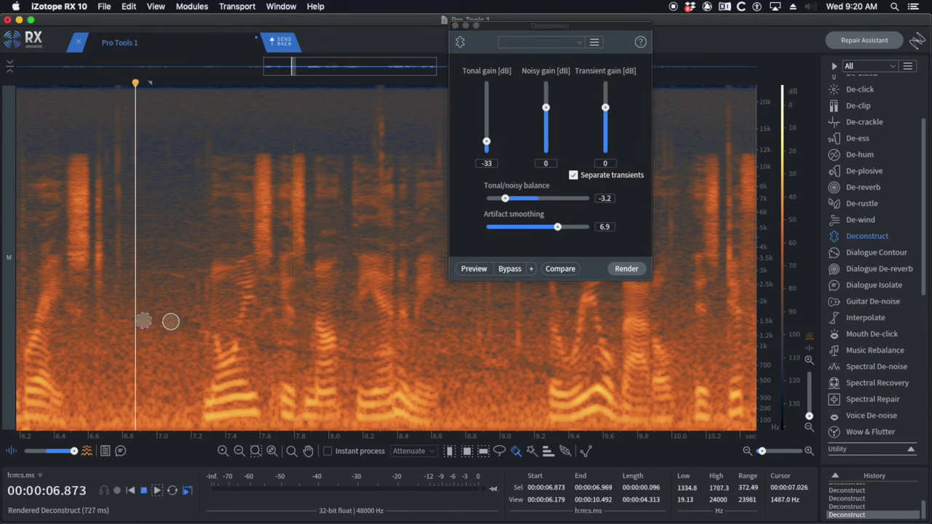
key(space)
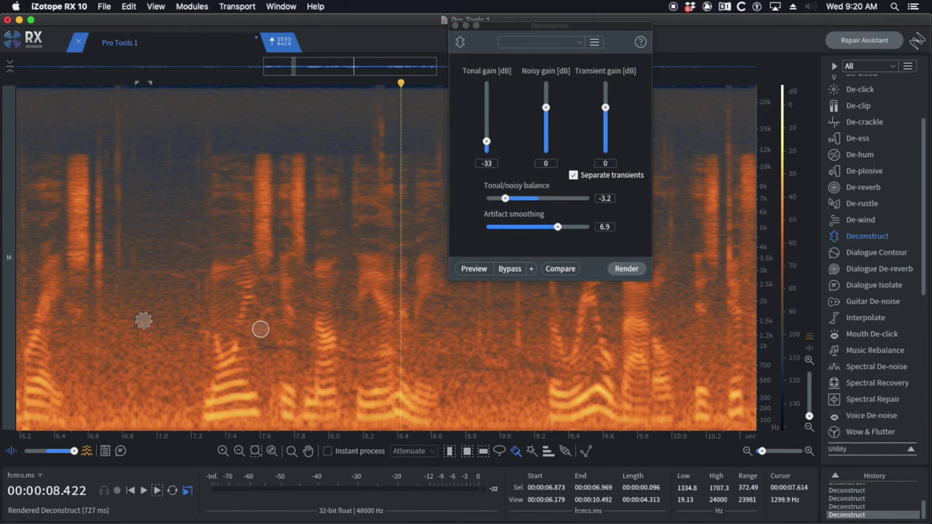
drag(260, 329, 205, 328)
click(623, 268)
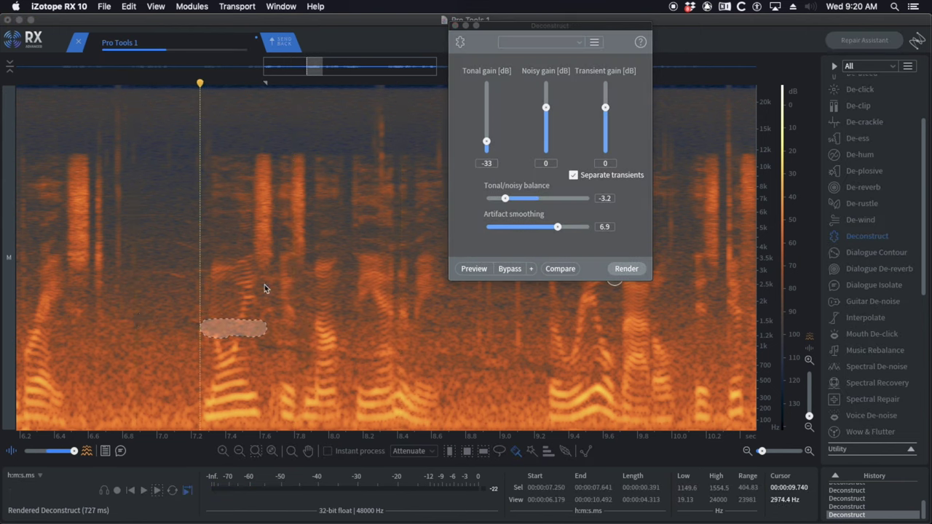
Step: Audition, then Deconstruct the clicks near 7.05 s and 6.9 s
click(159, 281)
key(space)
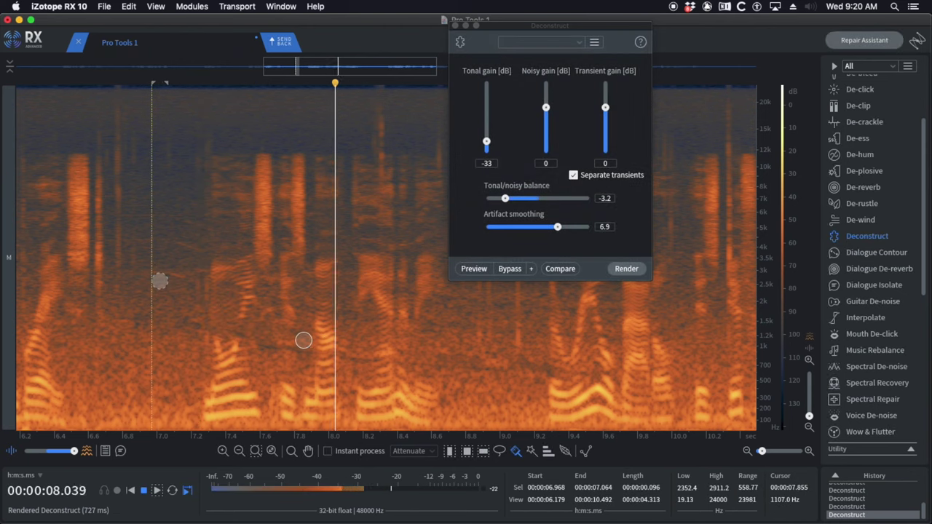
key(space)
drag(187, 264, 177, 270)
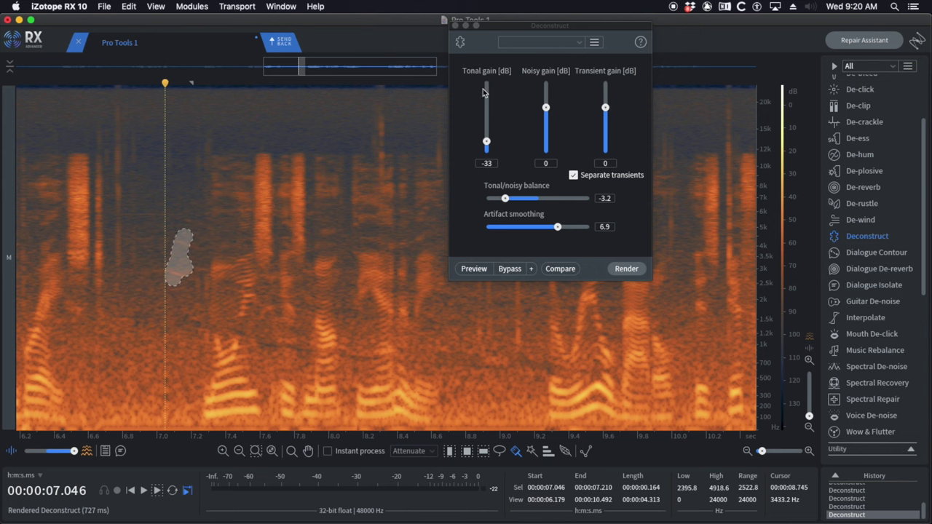
click(626, 269)
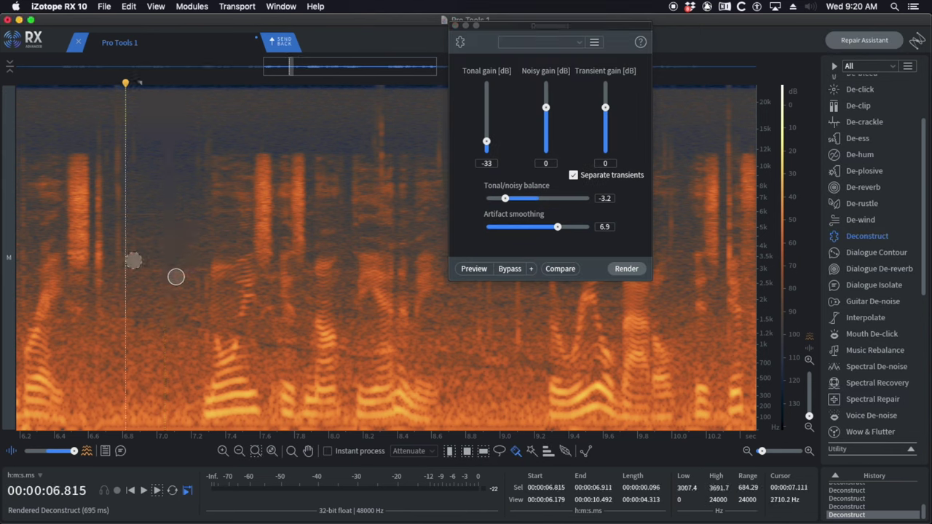
drag(150, 271, 179, 271)
click(625, 269)
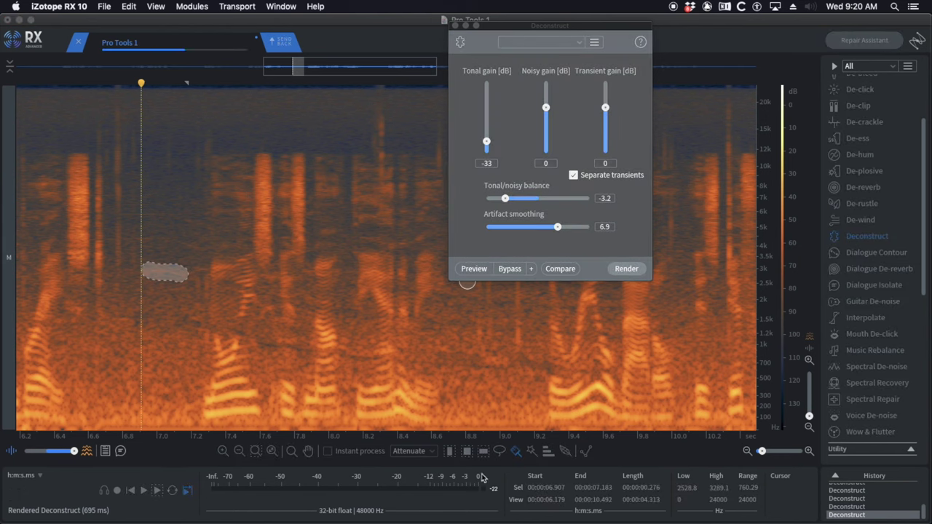
Step: Play back the repaired section from 6.6 s, 7.05 s and 1.7 s to check the clicks
click(92, 262)
key(space)
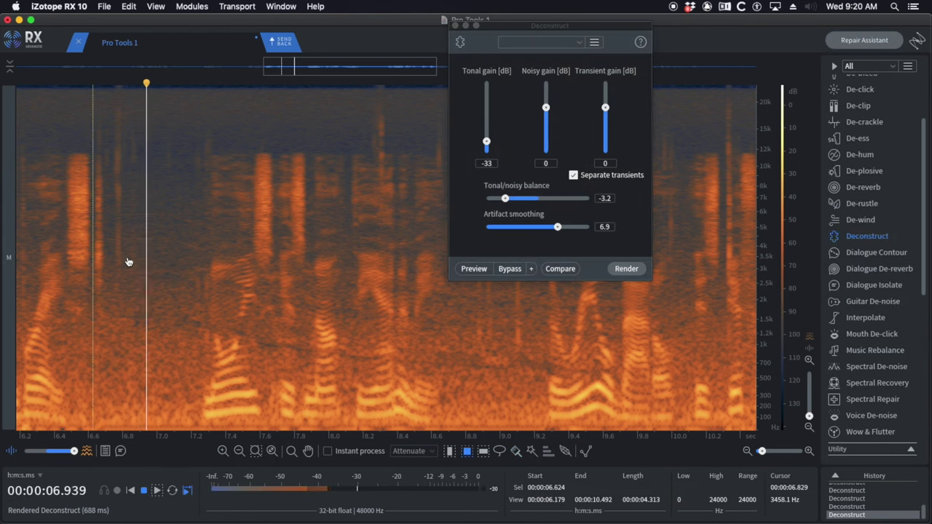
scroll(127, 259, down, 3)
scroll(127, 258, up, 3)
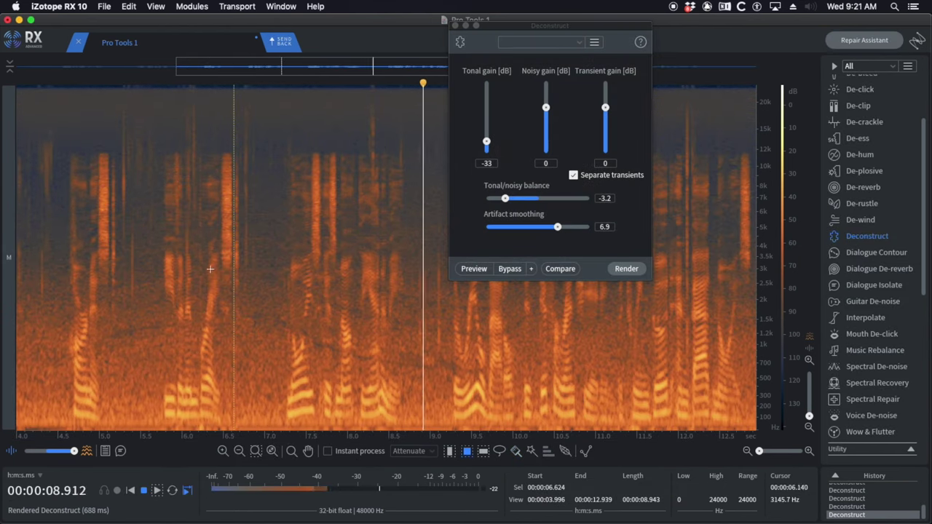
click(266, 267)
scroll(340, 274, up, 3)
scroll(204, 278, down, 3)
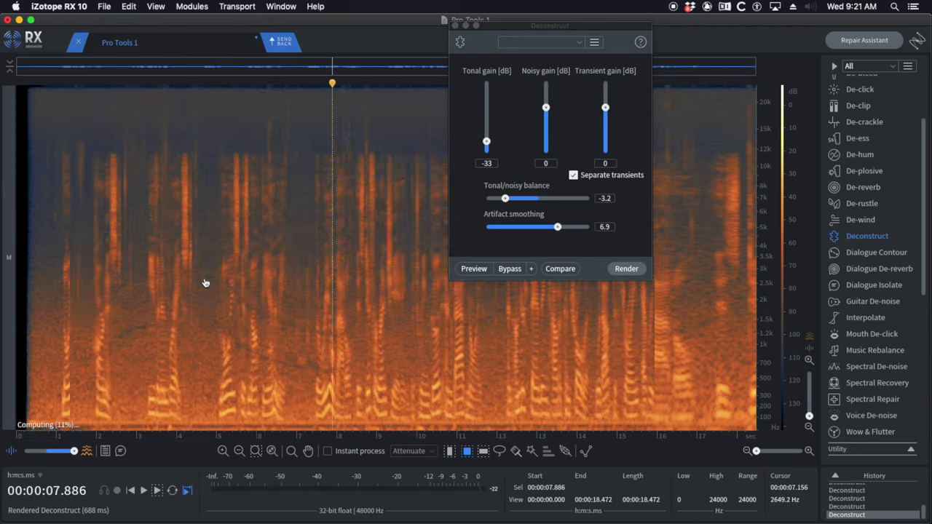
click(85, 274)
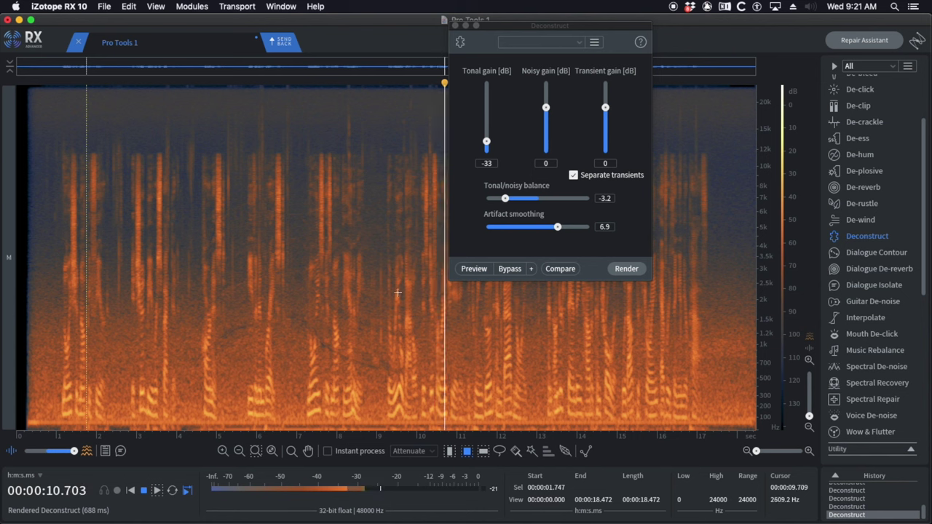
key(space)
Step: Deconstruct the click at 8.75 s, then undo that render
click(515, 451)
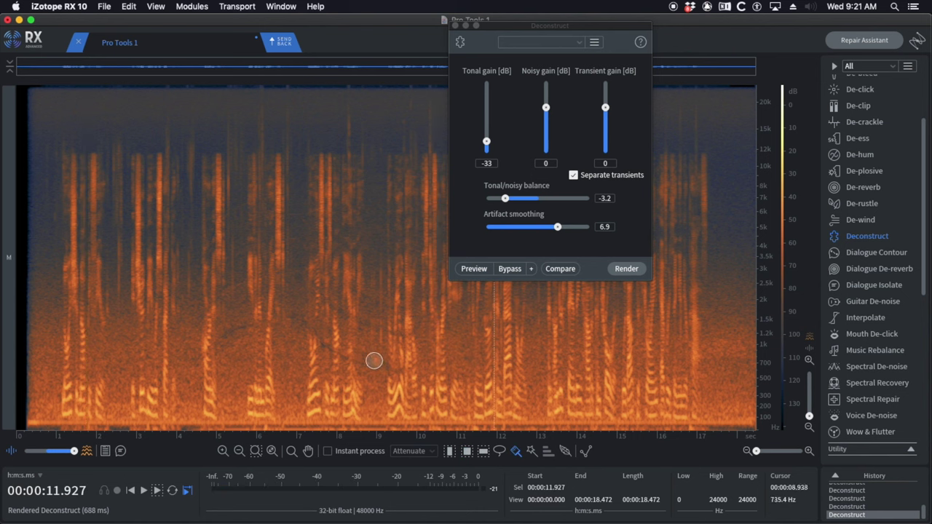
click(374, 362)
click(624, 268)
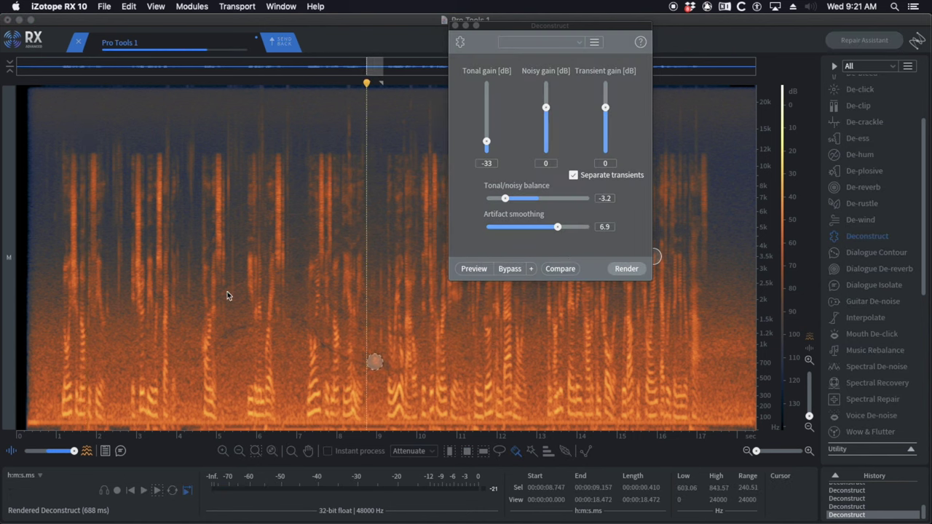
click(227, 291)
key(super+z)
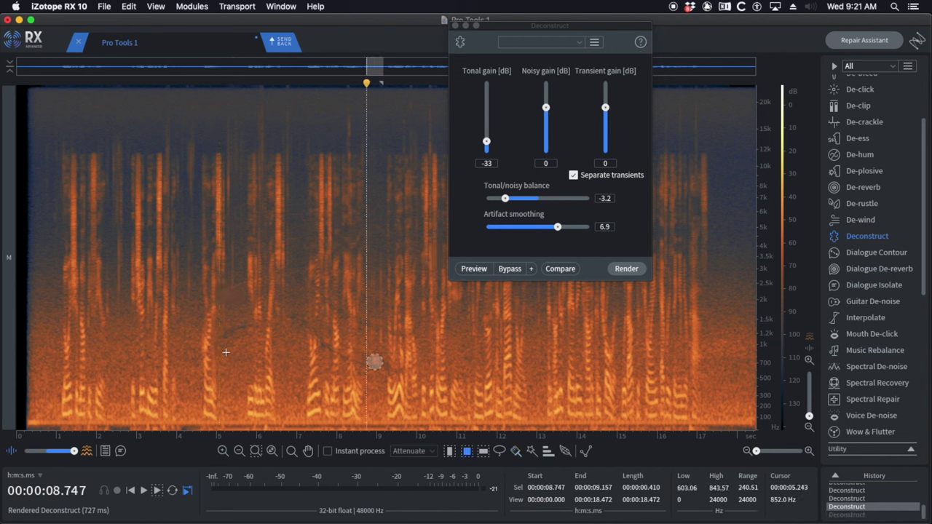
Step: Copy a clean 6.5–7.0 s, 611–948 Hz patch and paste it over the spot near 8.8 s
drag(281, 348, 296, 369)
key(super+c)
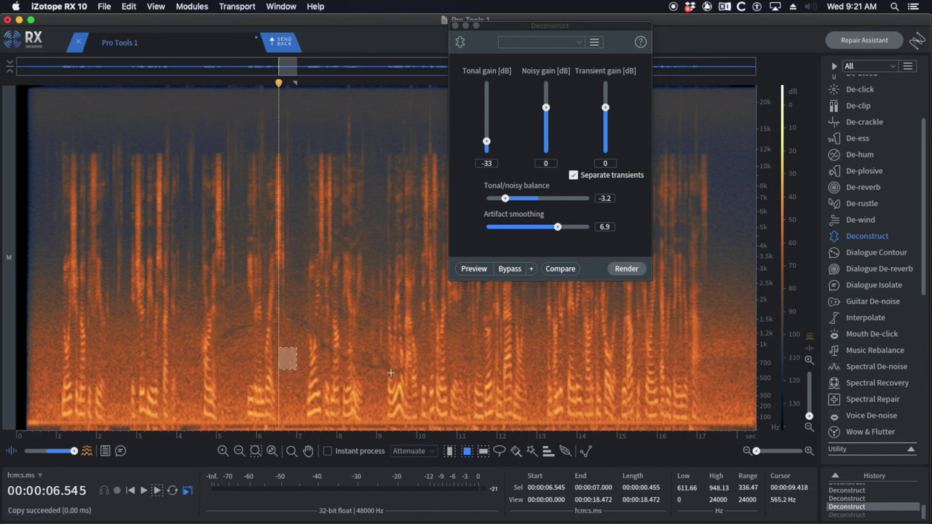
click(371, 365)
key(super+v)
key(space)
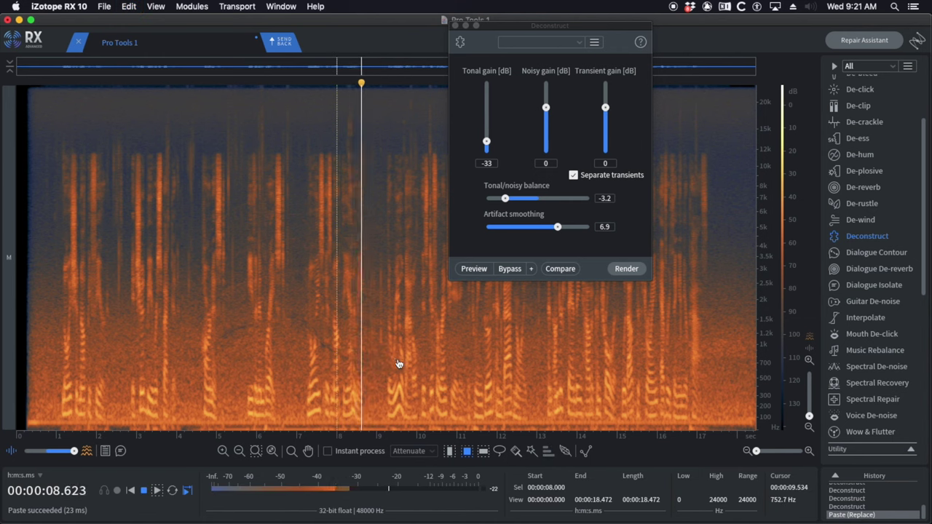
scroll(398, 364, up, 2)
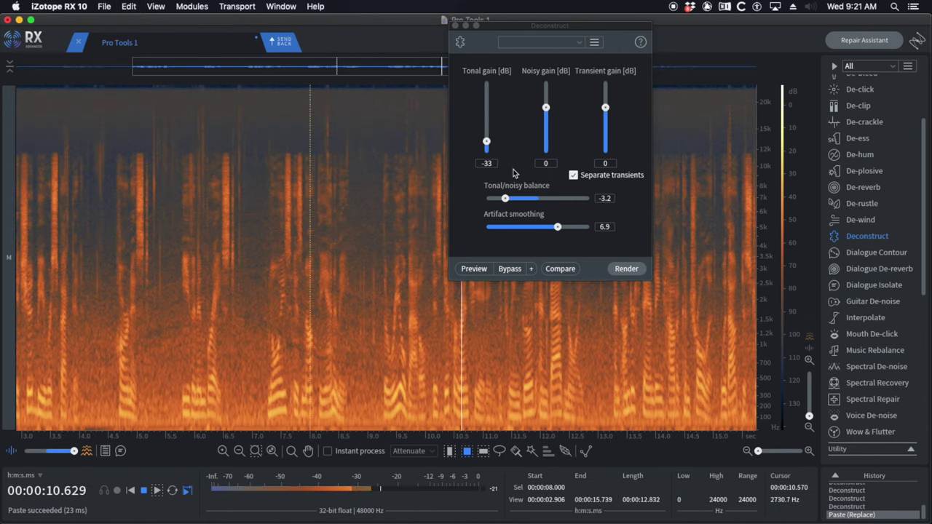
key(space)
click(456, 26)
Step: Replace the partial highlight with a full selection of tip 2 in TextEdit, then return to RX
scroll(400, 193, down, 2)
key(super+Tab)
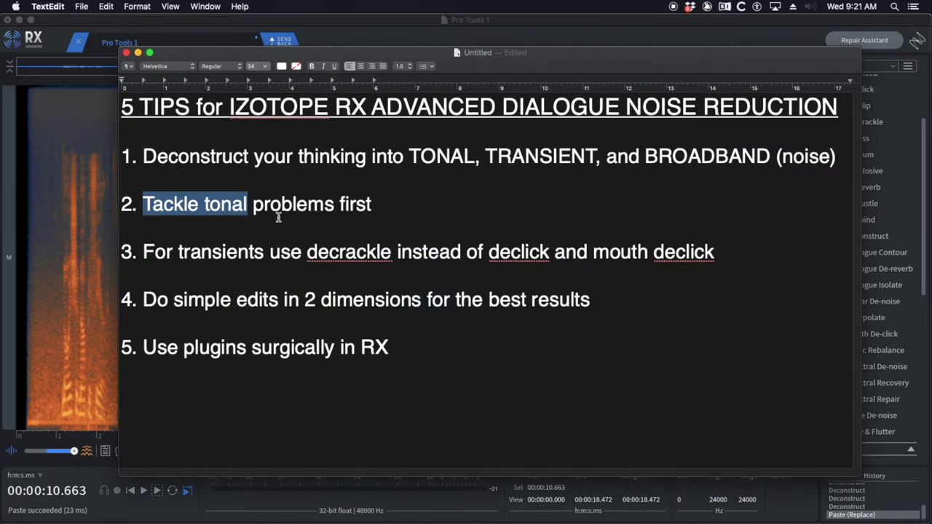
key(super+Tab)
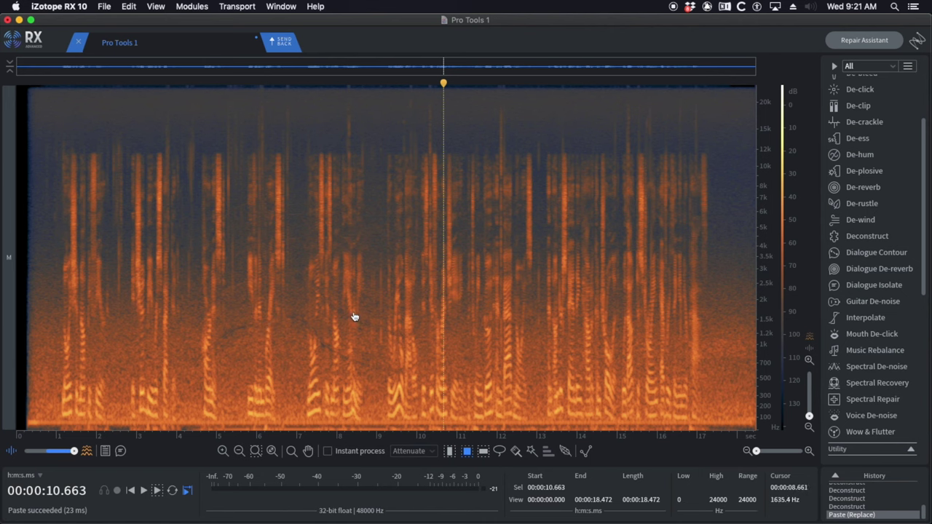
key(super+Tab)
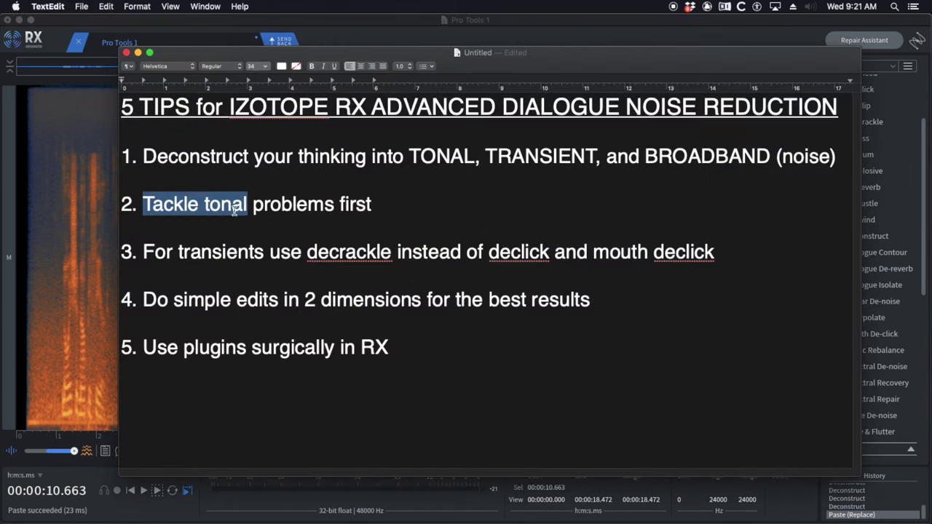
click(166, 204)
drag(143, 204, 384, 197)
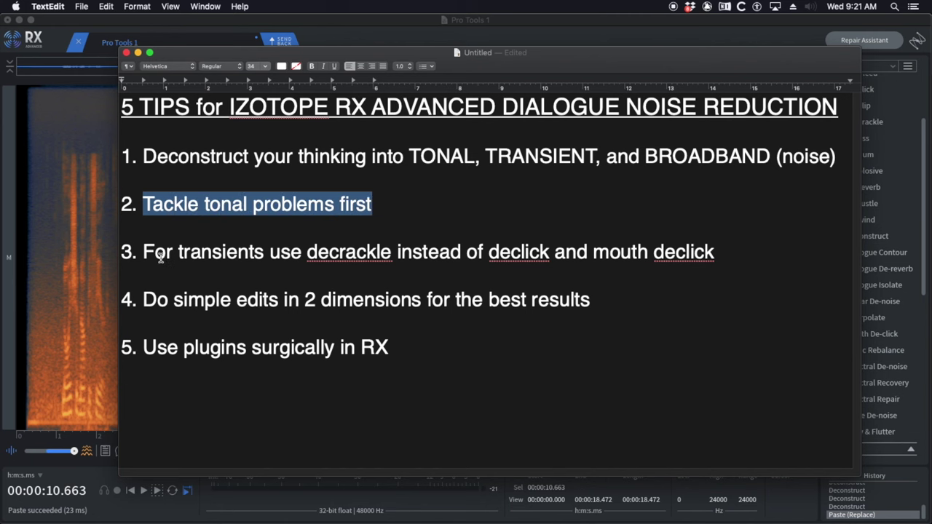
key(super+Tab)
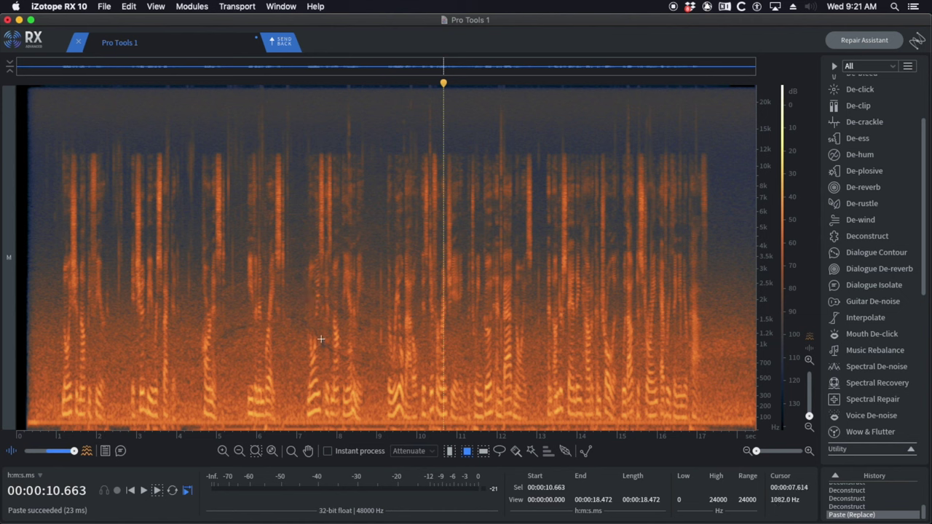
click(217, 280)
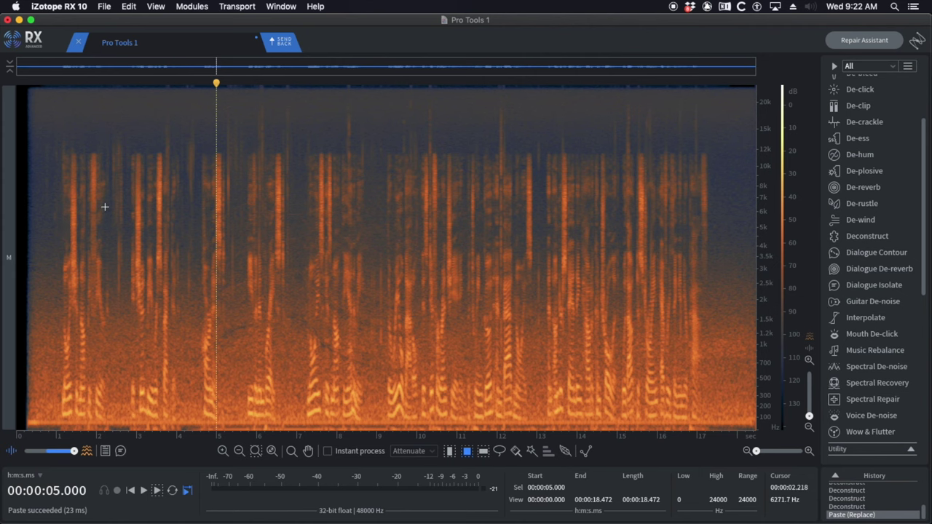
Step: In TextEdit, highlight TONAL and TRANSIENT in tip 1 and the start of tip 3
key(super+Tab)
drag(406, 149, 536, 156)
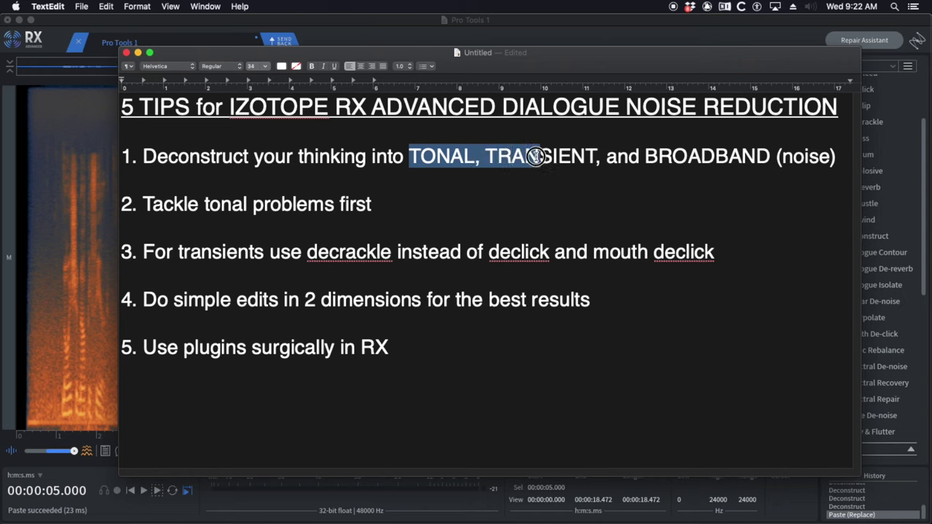
double_click(441, 152)
double_click(522, 154)
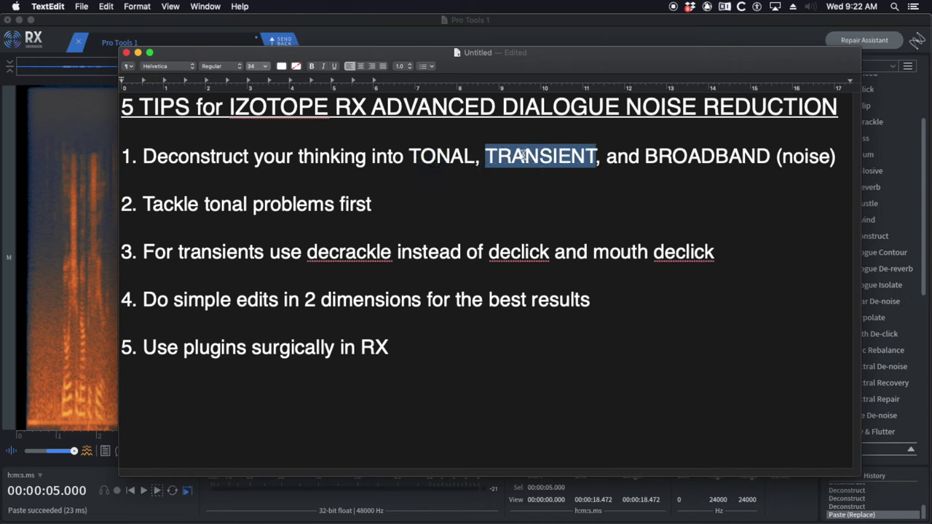
drag(147, 251, 414, 252)
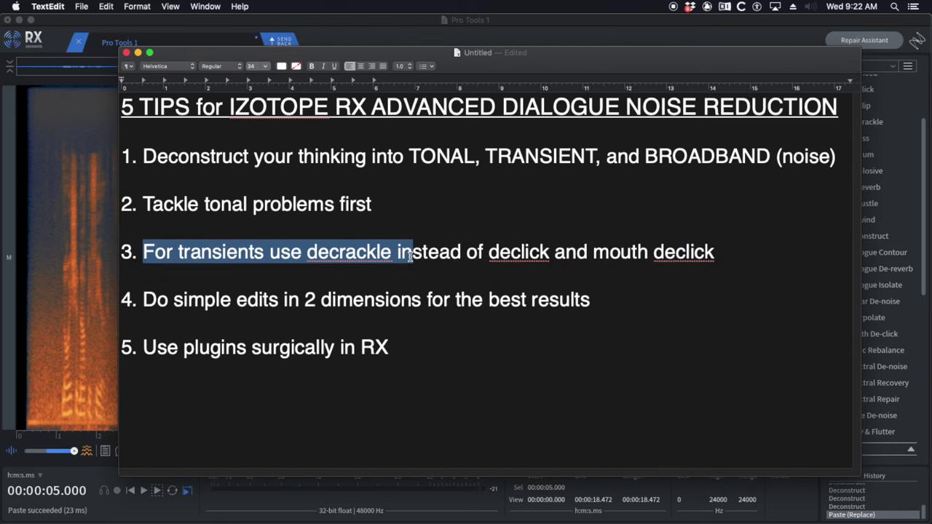
Step: Back in RX, select the entire recording
key(super+Tab)
click(325, 247)
key(super+a)
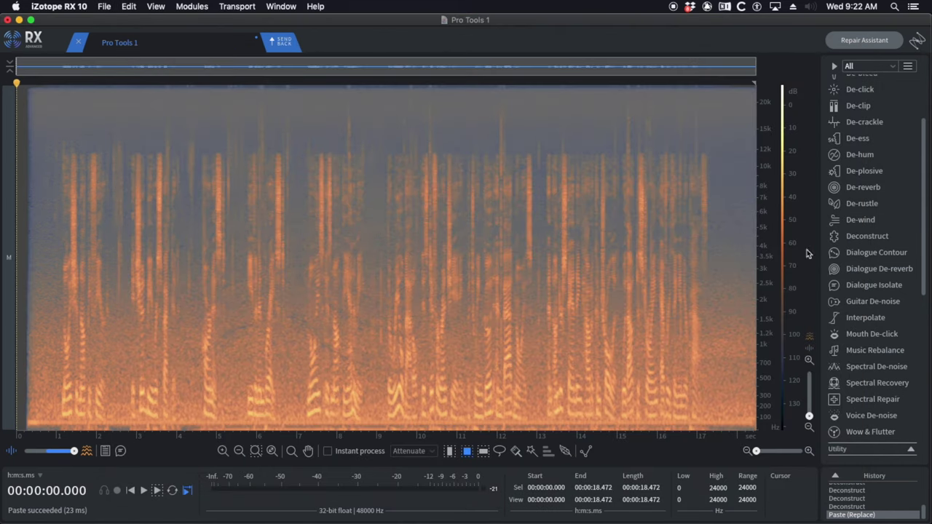
Step: Open the Mouth De-click module (sensitivity 3.7) from the module list and move its window aside
scroll(860, 218, up, 2)
scroll(861, 218, down, 2)
scroll(871, 270, down, 3)
click(871, 287)
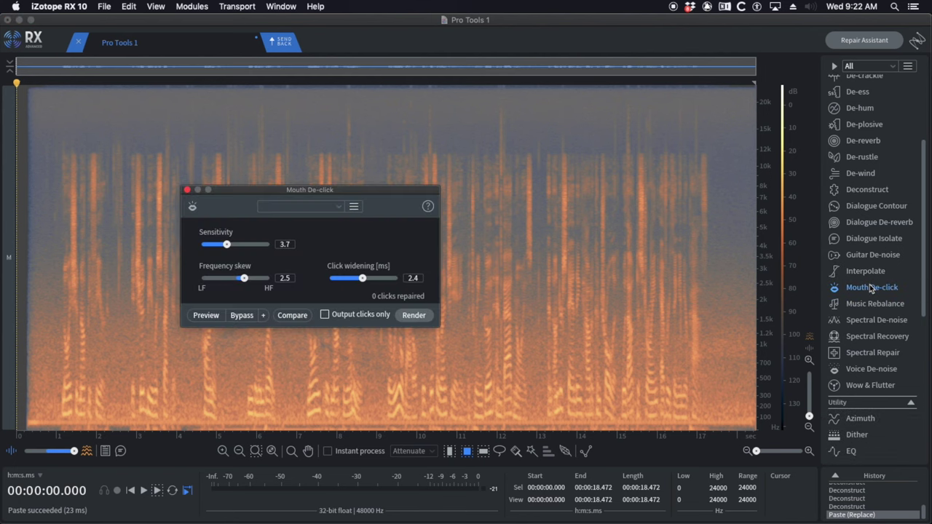
drag(320, 190, 307, 169)
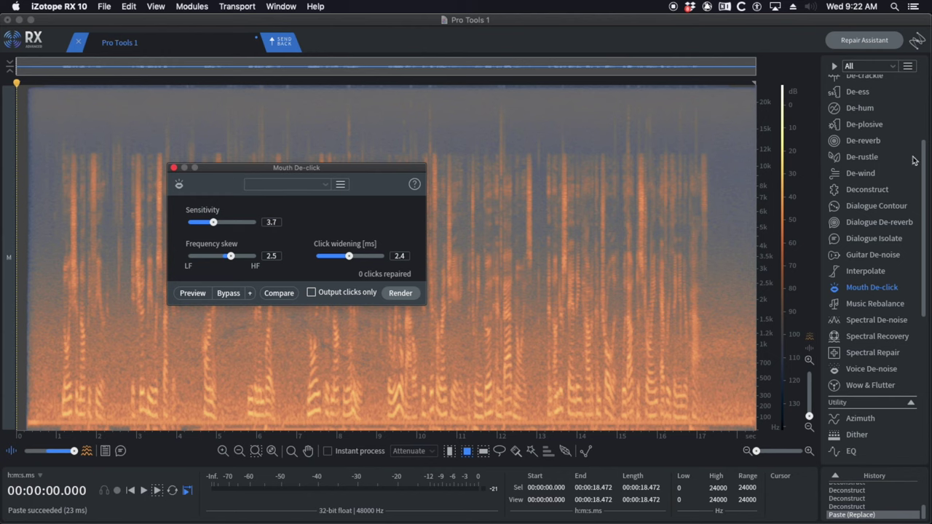
scroll(902, 157, up, 3)
Step: Open the De-crackle module, reposition it, and close the Mouth De-click window
click(876, 150)
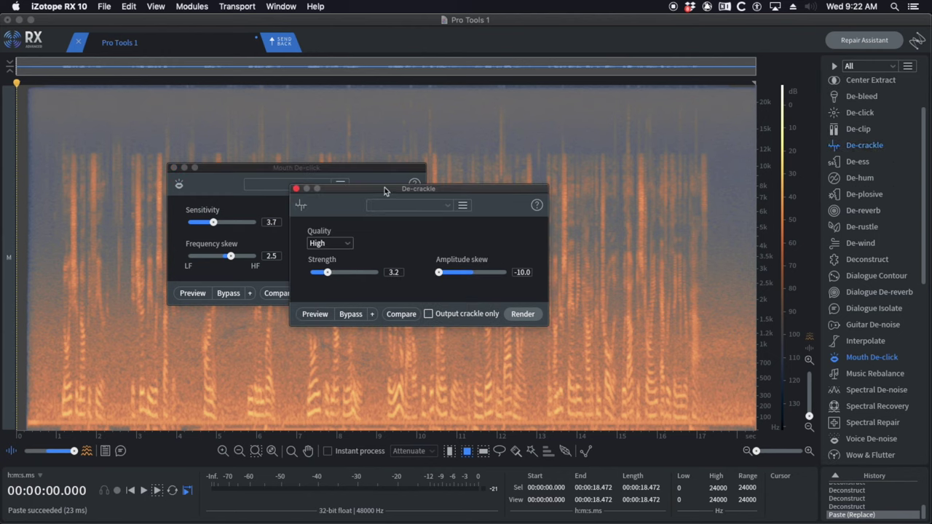
drag(384, 190, 330, 145)
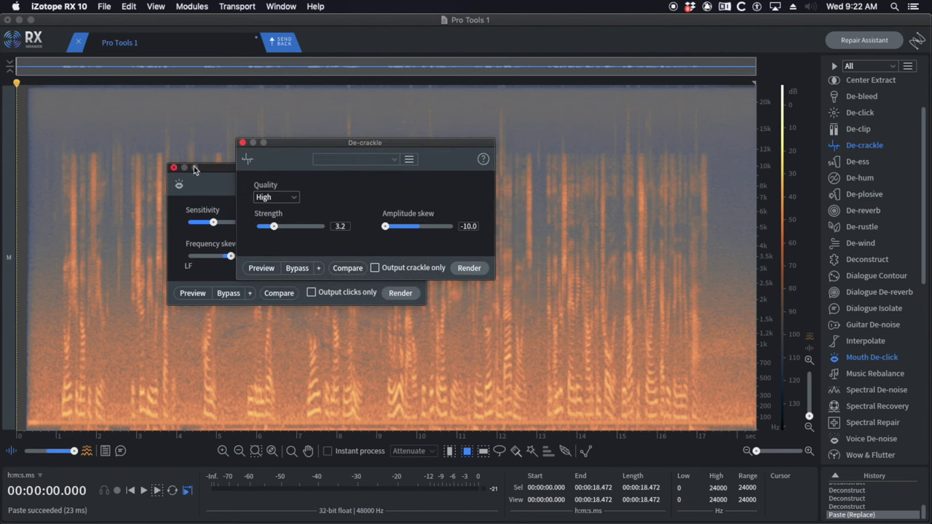
click(194, 169)
click(174, 168)
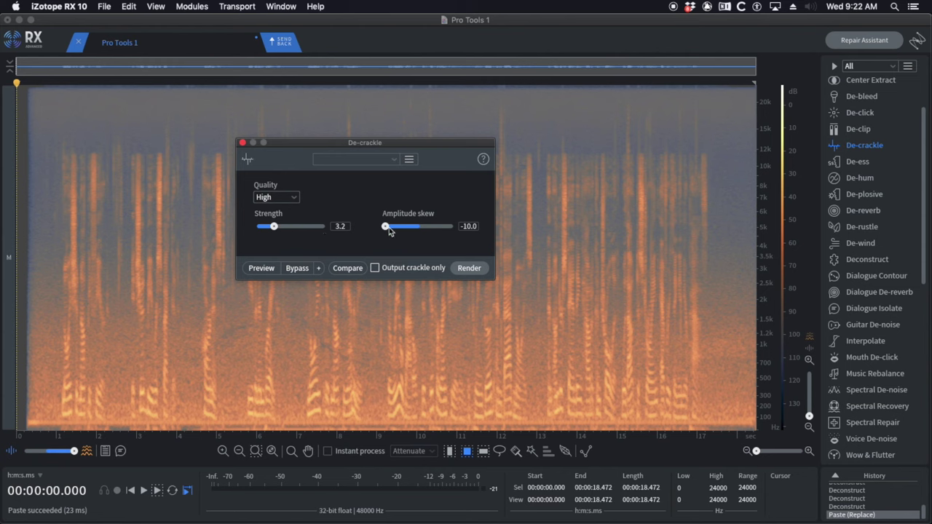
Step: Render De-crackle at High quality, strength 3.2, across the dialogue
click(117, 195)
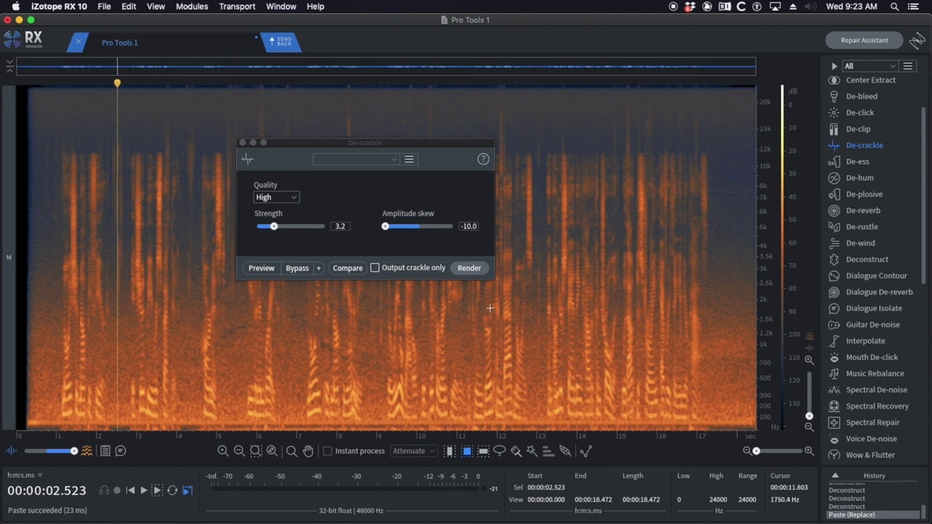
click(477, 269)
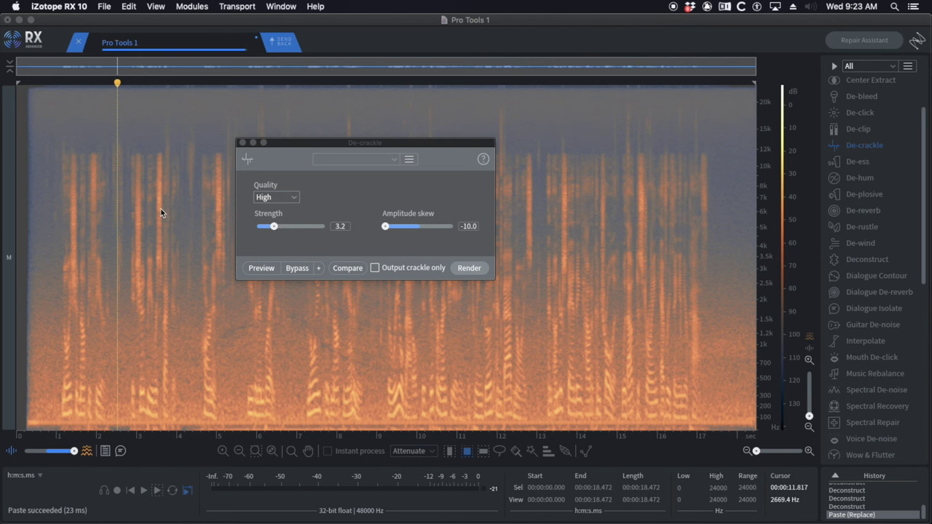
click(100, 194)
scroll(128, 202, up, 3)
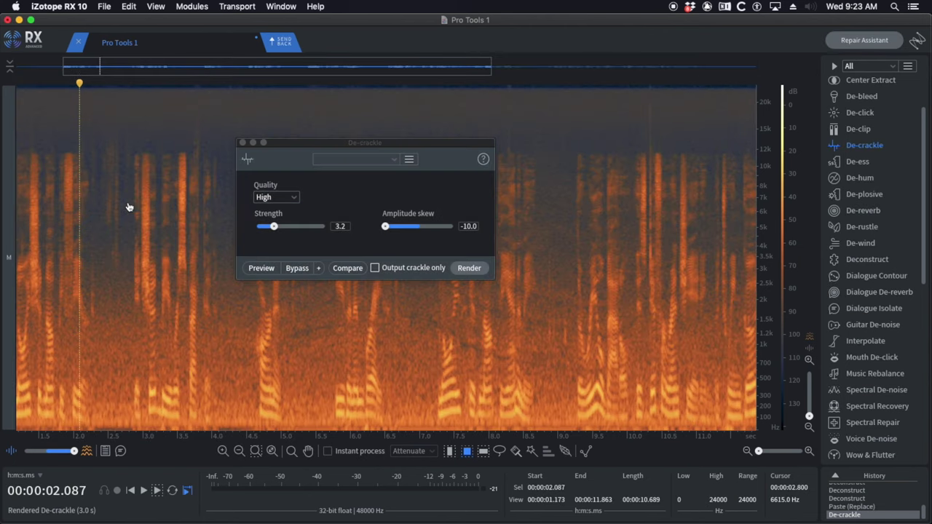
scroll(128, 208, down, 3)
drag(297, 147, 362, 367)
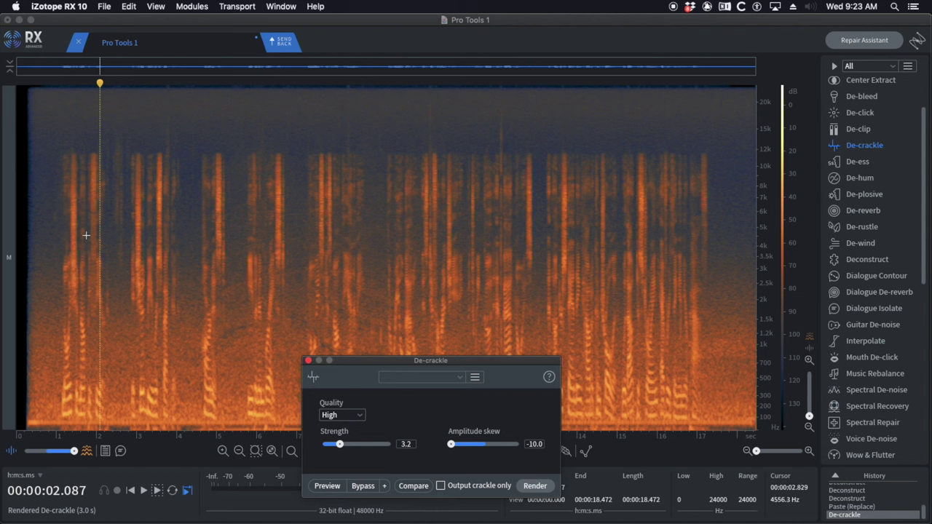
Step: Play back the de-crackled dialogue from the start, then close the De-crackle module
click(43, 201)
key(space)
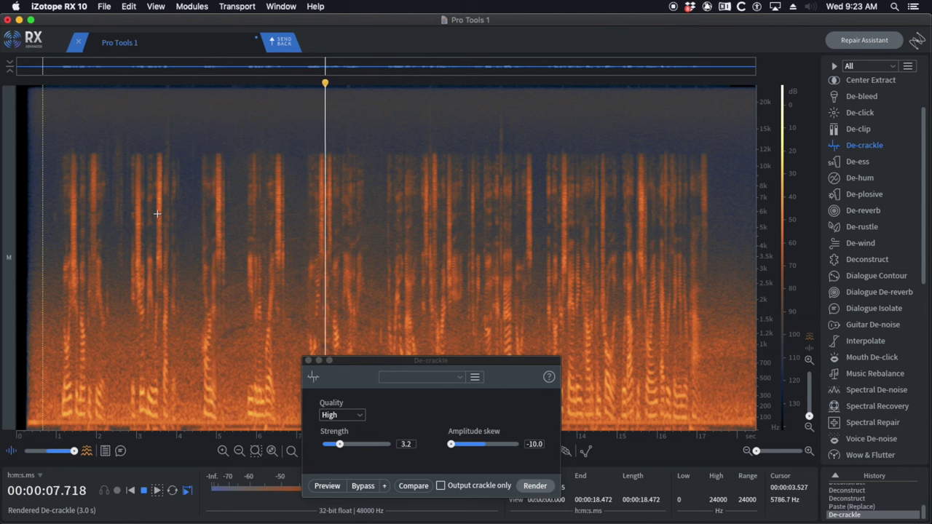
click(308, 361)
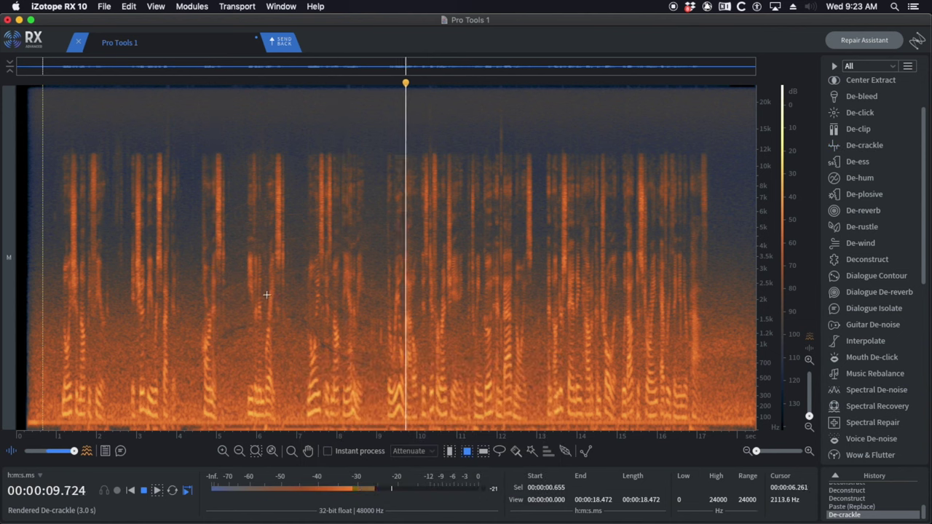
key(space)
key(super+Tab)
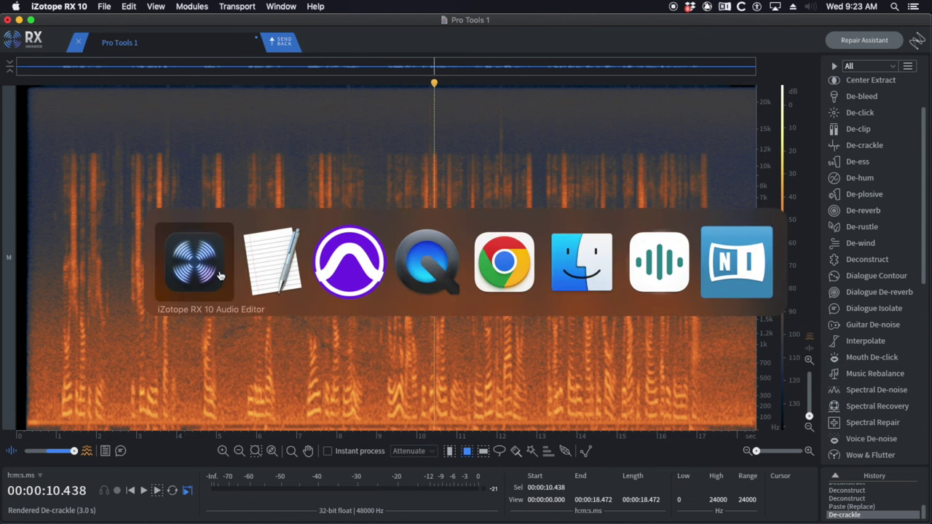
click(291, 251)
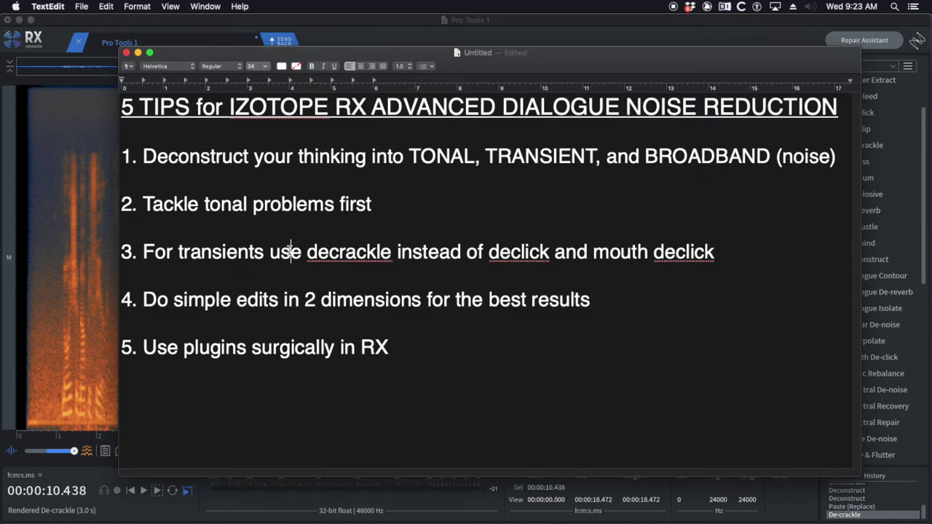
drag(147, 300, 217, 299)
click(217, 300)
drag(159, 255, 327, 251)
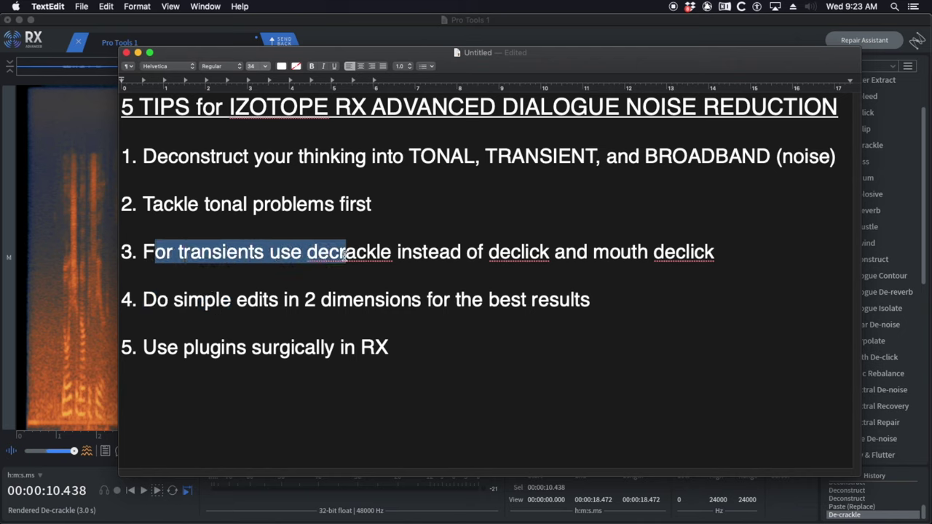
click(332, 261)
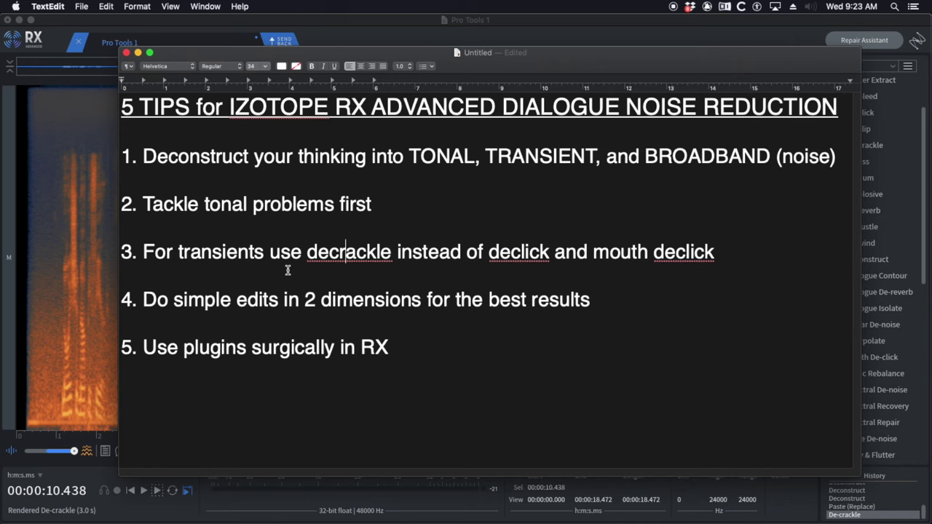
drag(144, 299, 564, 300)
click(386, 300)
click(71, 257)
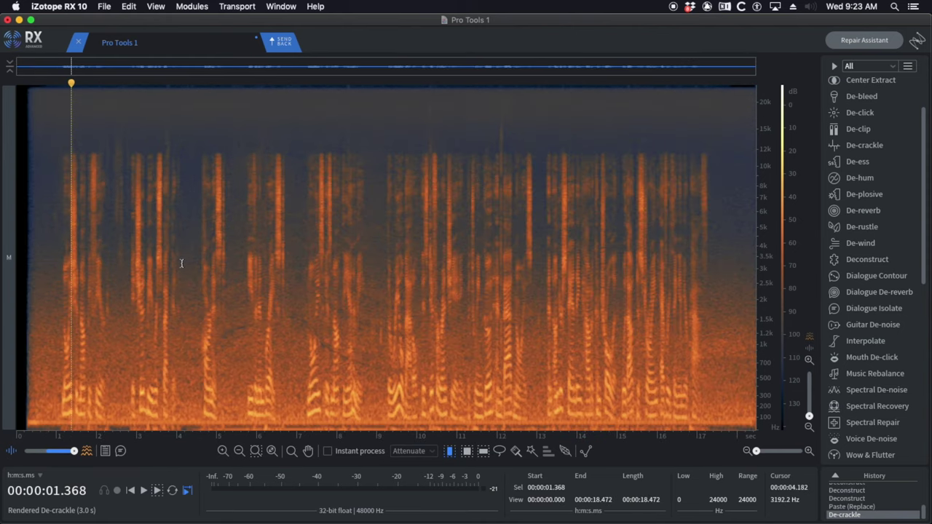
Step: Demonstrate the time, rectangle, brush and lasso selection tools on the spectrogram
drag(181, 263, 198, 265)
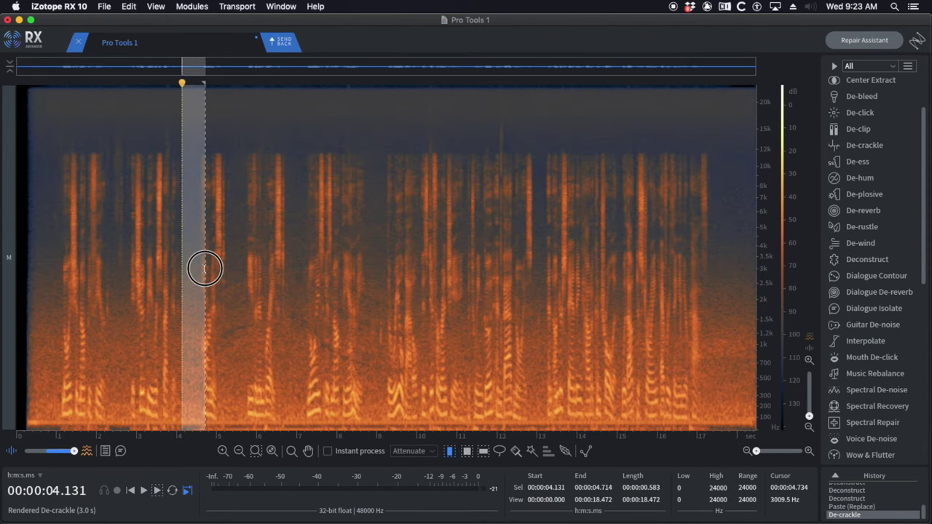
click(467, 451)
drag(166, 218, 308, 309)
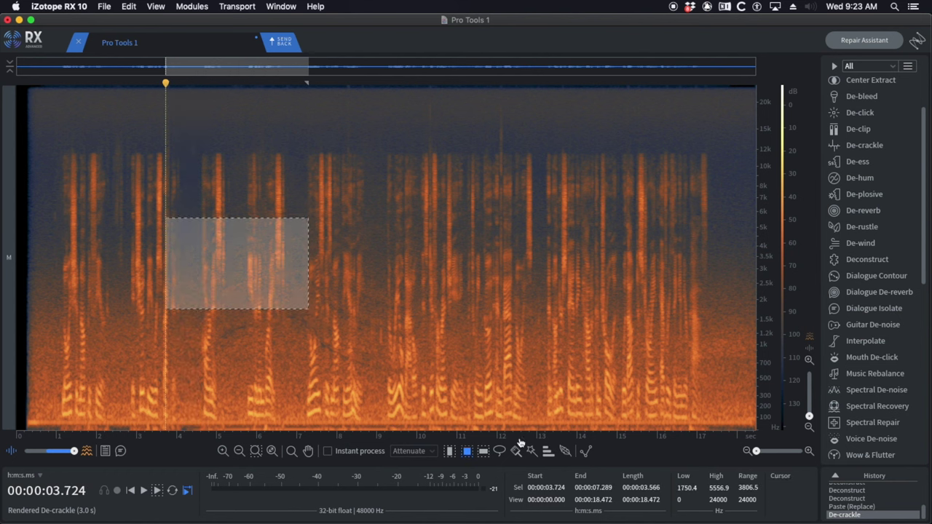
click(516, 451)
mouse_move(361, 266)
mouse_down()
mouse_move(418, 321)
mouse_move(314, 348)
mouse_move(412, 372)
mouse_move(400, 340)
mouse_up()
click(499, 450)
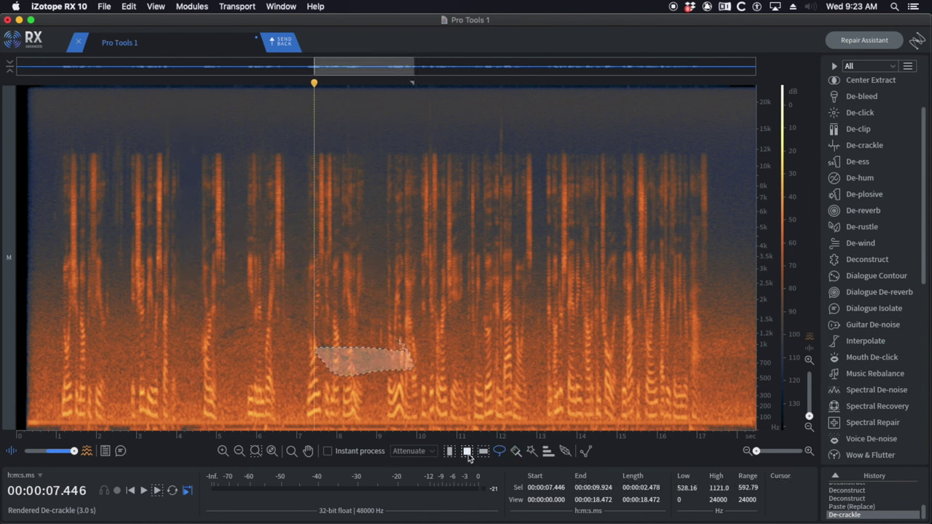
click(176, 267)
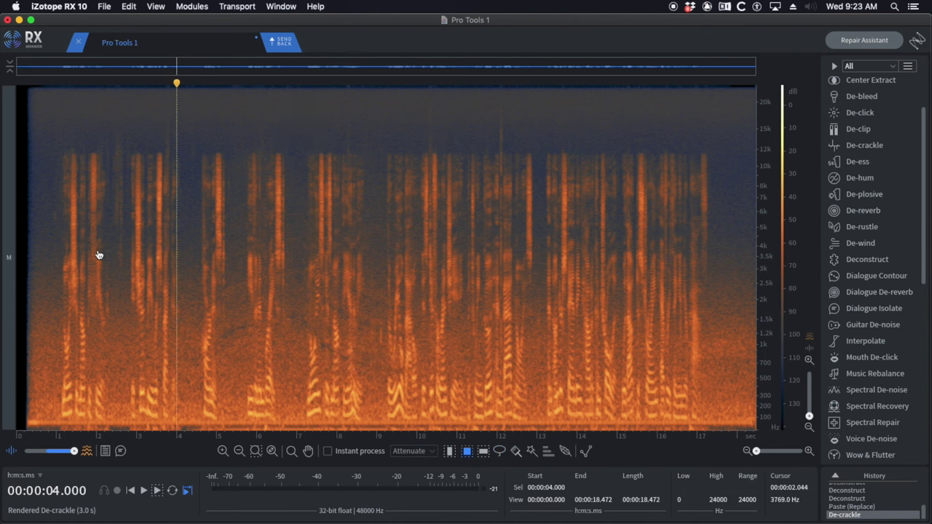
Step: Copy clean high-frequency background noise near 0.5 s and paste-replace it over a noisy spot
scroll(92, 226, up, 3)
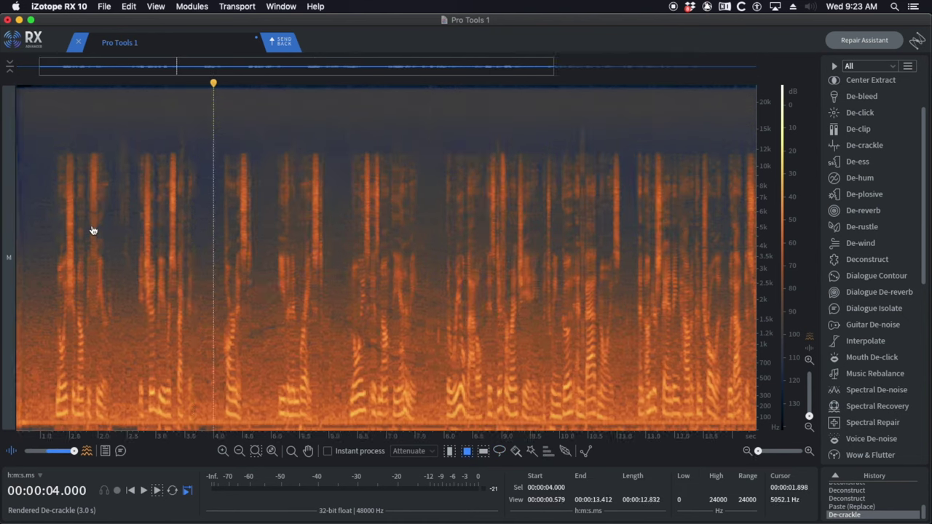
scroll(288, 435, left, 3)
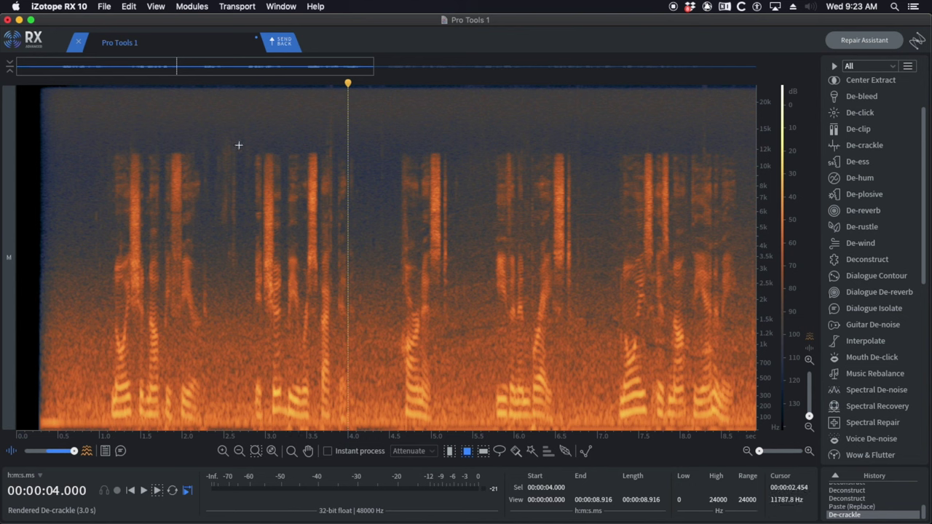
drag(57, 116, 85, 285)
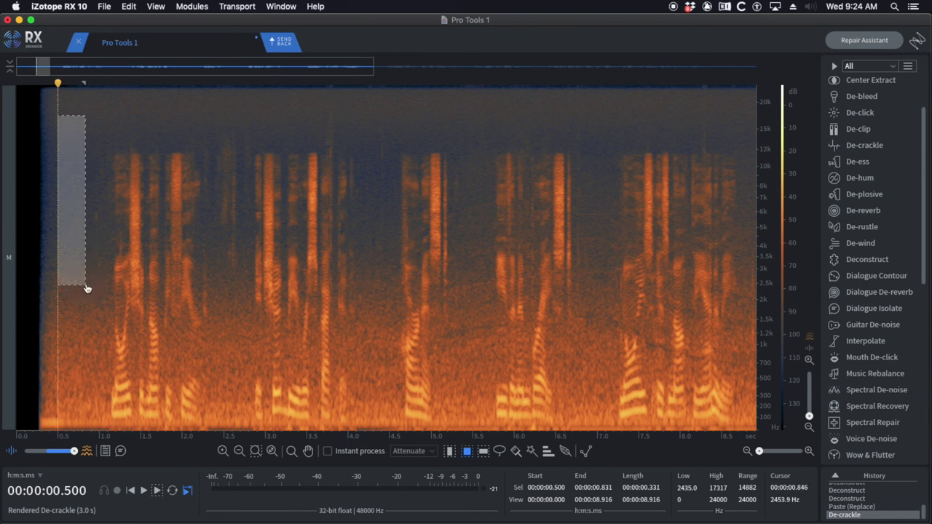
key(super+c)
click(153, 205)
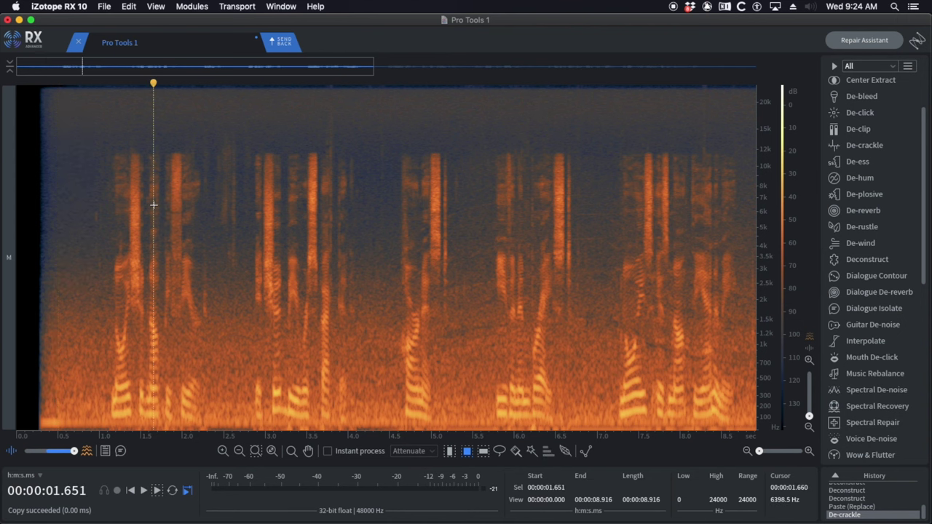
key(space)
scroll(248, 222, up, 5)
click(127, 214)
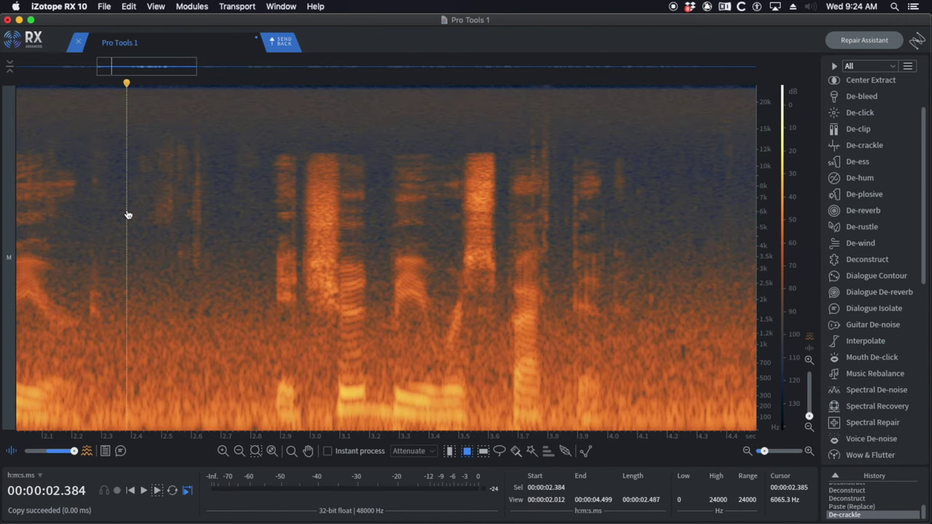
key(super+v)
Step: Replay the patched area and select the high-frequency click around 3.7 s
scroll(172, 217, down, 3)
click(75, 208)
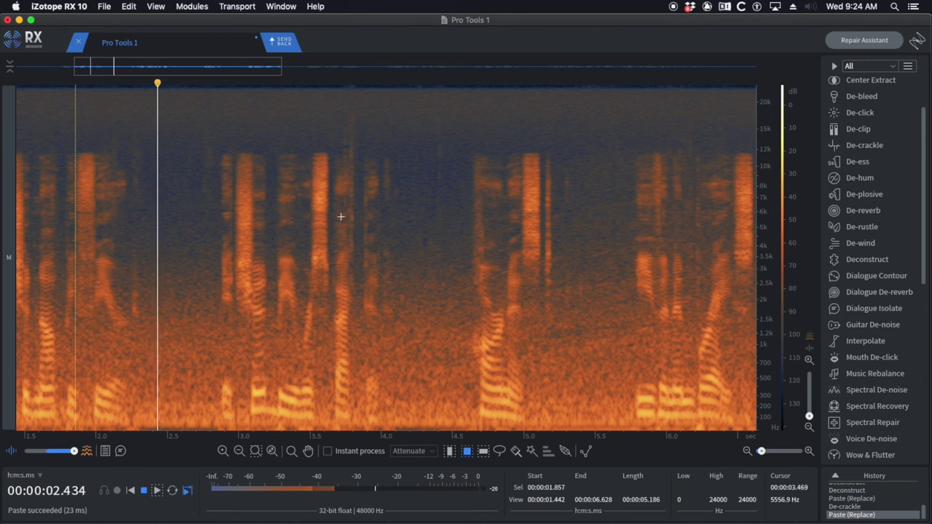
scroll(399, 219, up, 3)
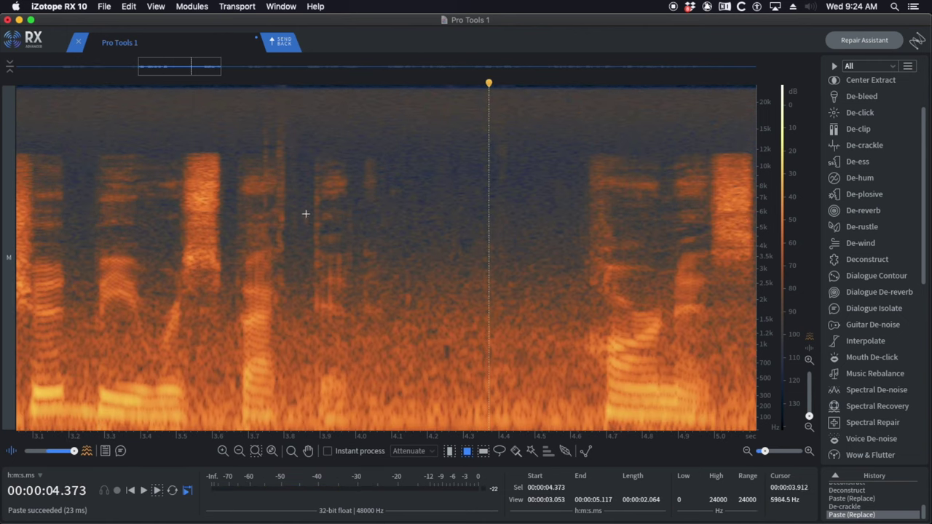
click(227, 211)
drag(248, 103, 303, 274)
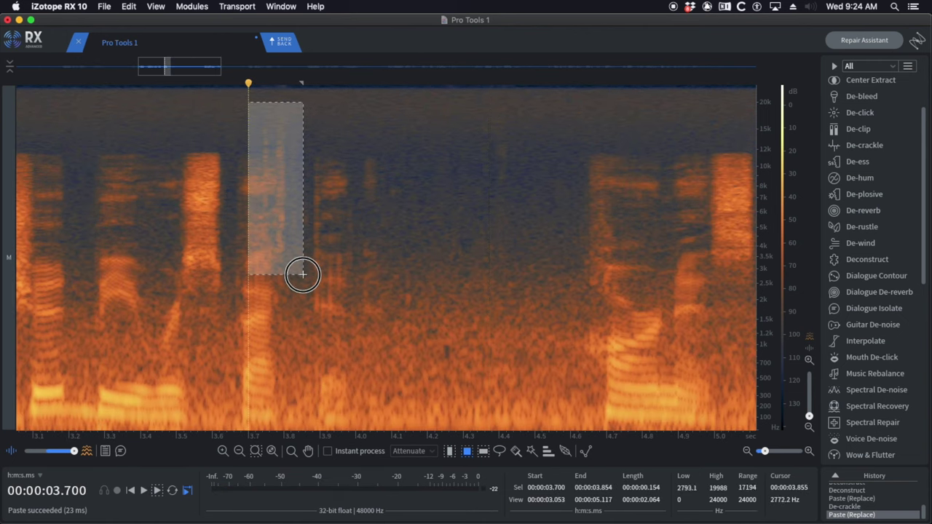
Step: Repair the click at 3.724–3.841 s with De-click
click(860, 112)
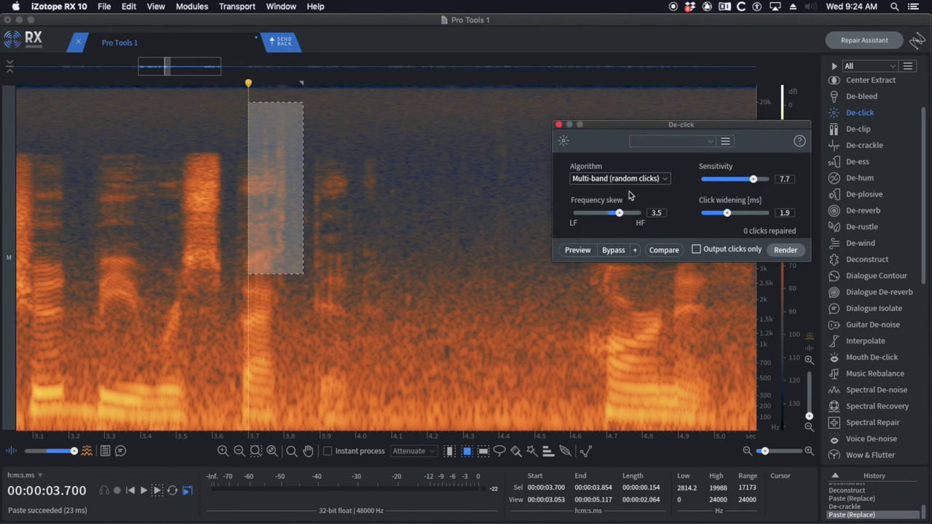
click(218, 156)
drag(256, 105, 298, 279)
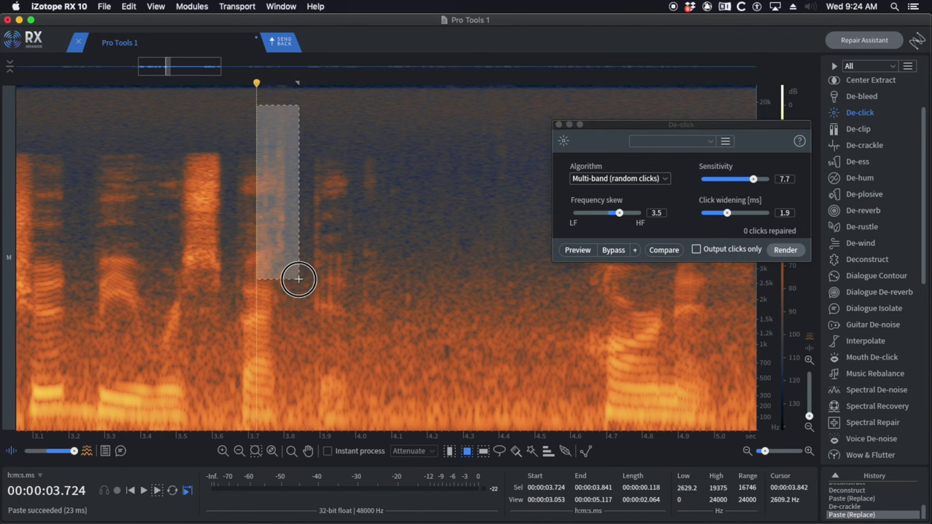
click(785, 250)
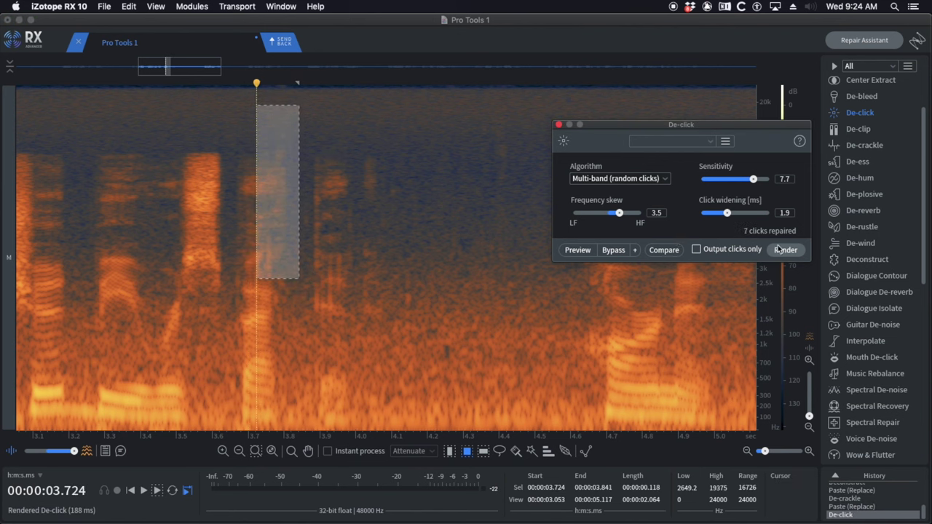
click(234, 275)
drag(251, 108, 306, 294)
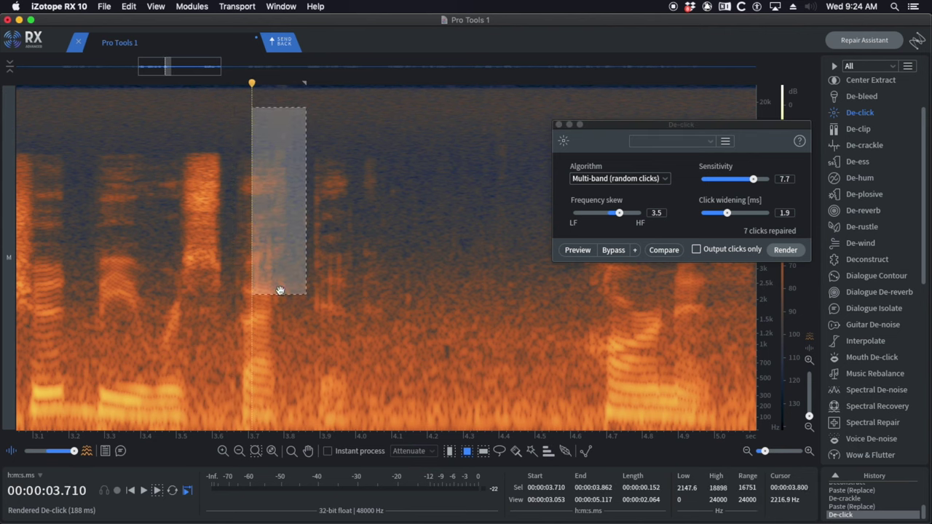
Step: Play back the repaired passage from about 3.5 s
click(192, 242)
key(space)
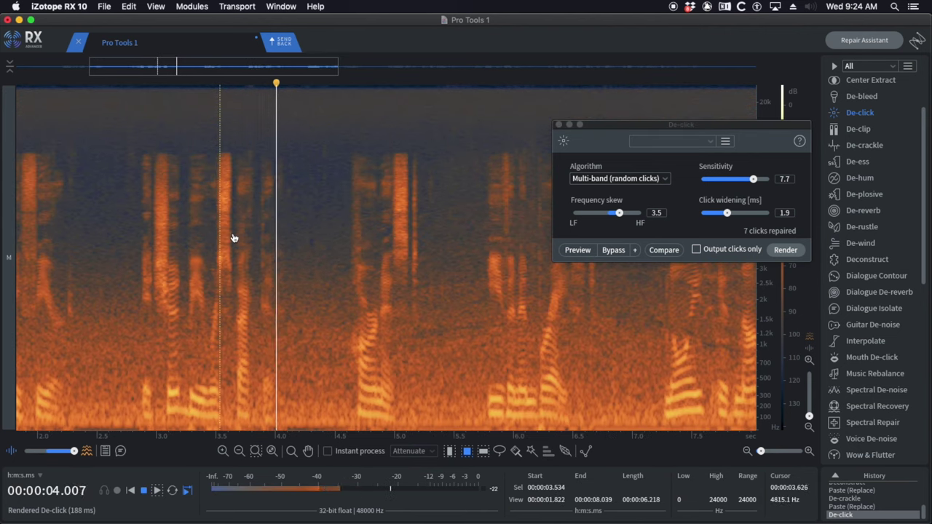
scroll(578, 333, down, 3)
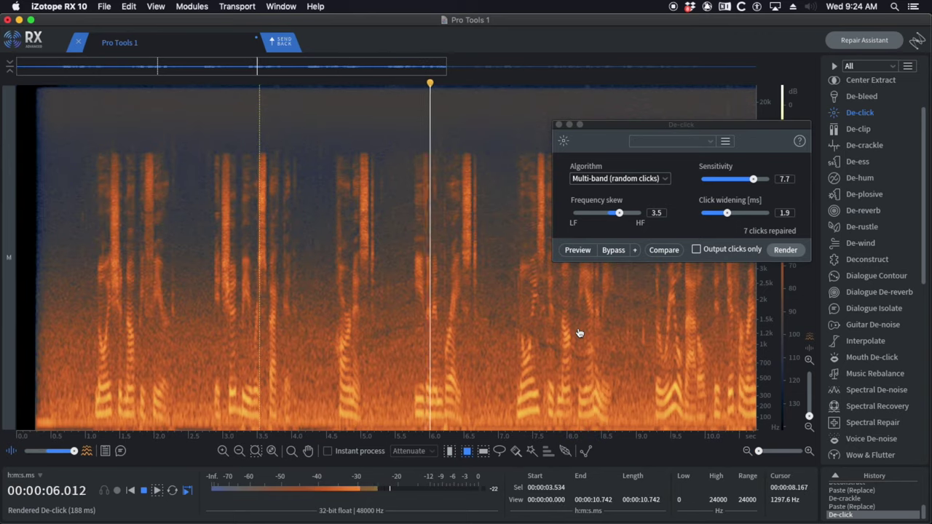
scroll(375, 318, up, 3)
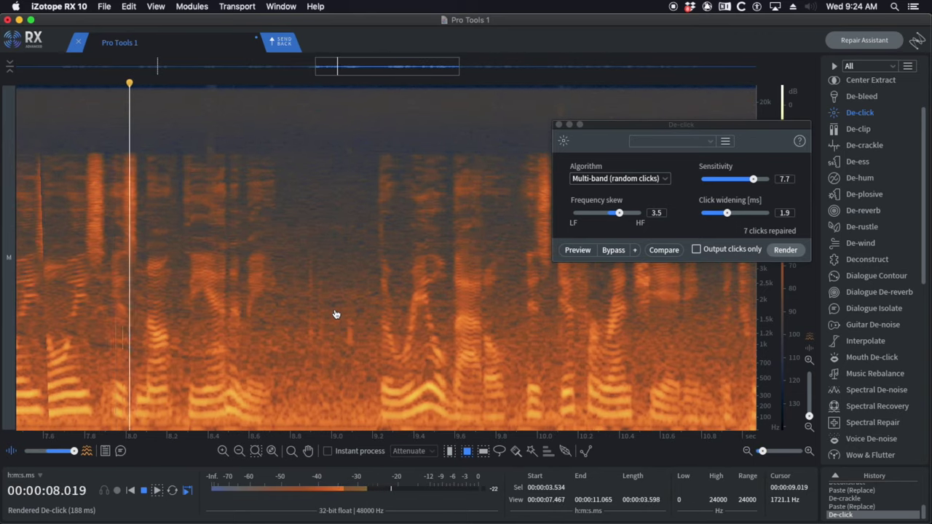
key(space)
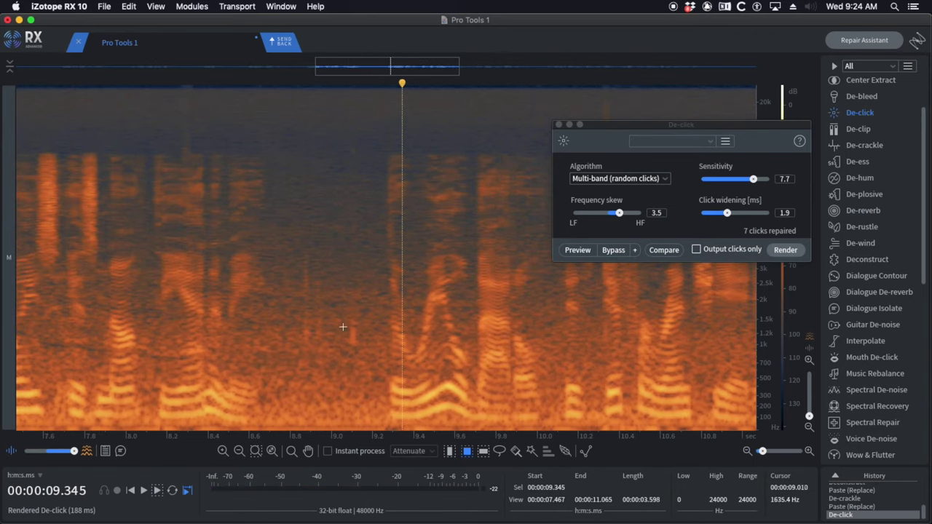
scroll(344, 328, up, 3)
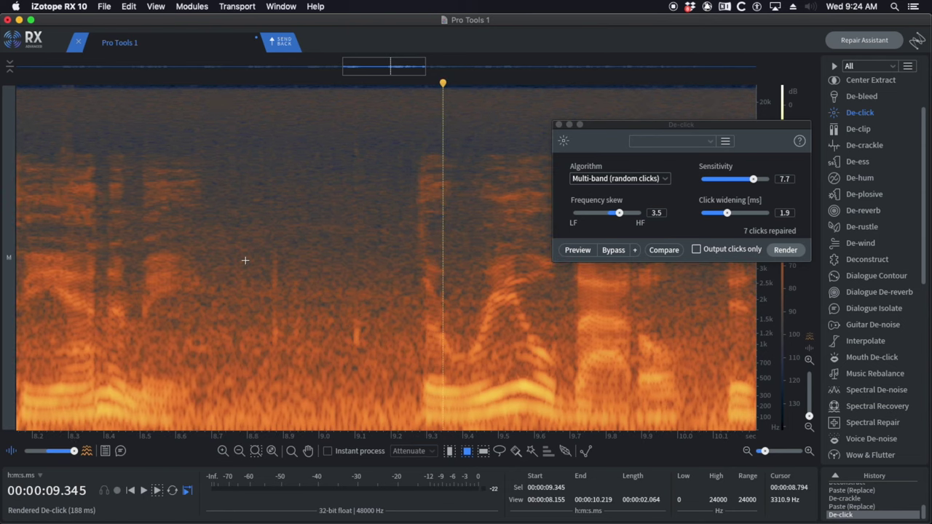
Step: Patch the clicks at 8.85 s and 9.07 s with clean background copied near 8.7 s and 8.99 s
drag(221, 229, 234, 371)
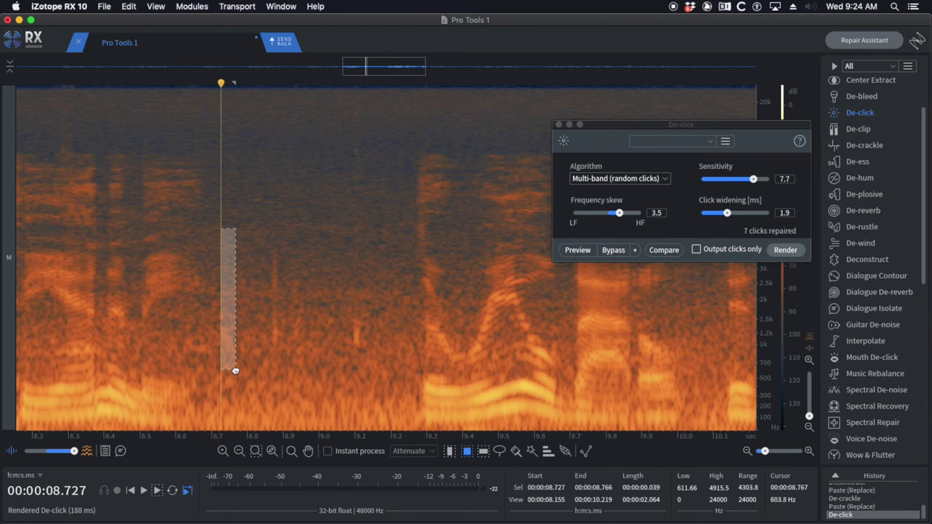
click(267, 327)
key(super+v)
drag(316, 251, 337, 363)
key(super+c)
click(347, 332)
key(super+v)
Step: Play back the patched passage from 8.46 s and select the click streak near 12.08 s
click(129, 306)
key(space)
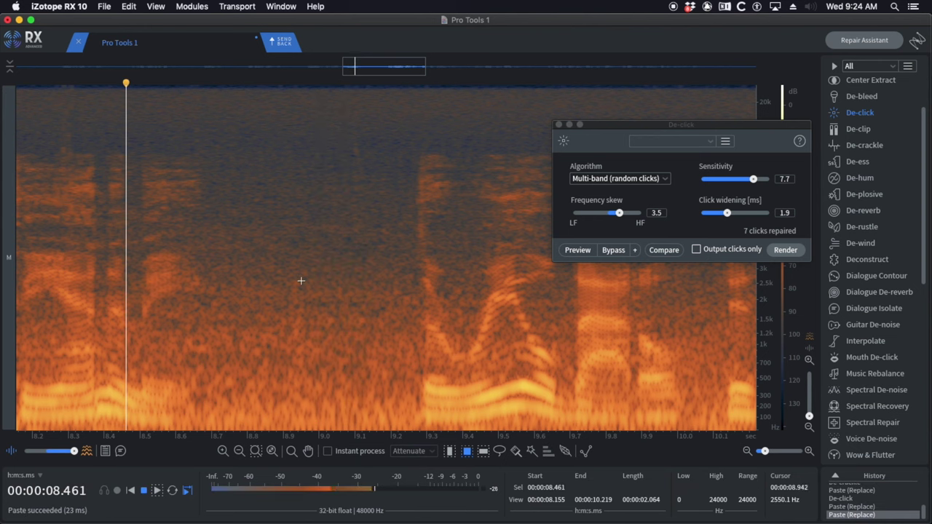
scroll(489, 333, down, 5)
scroll(493, 333, up, 4)
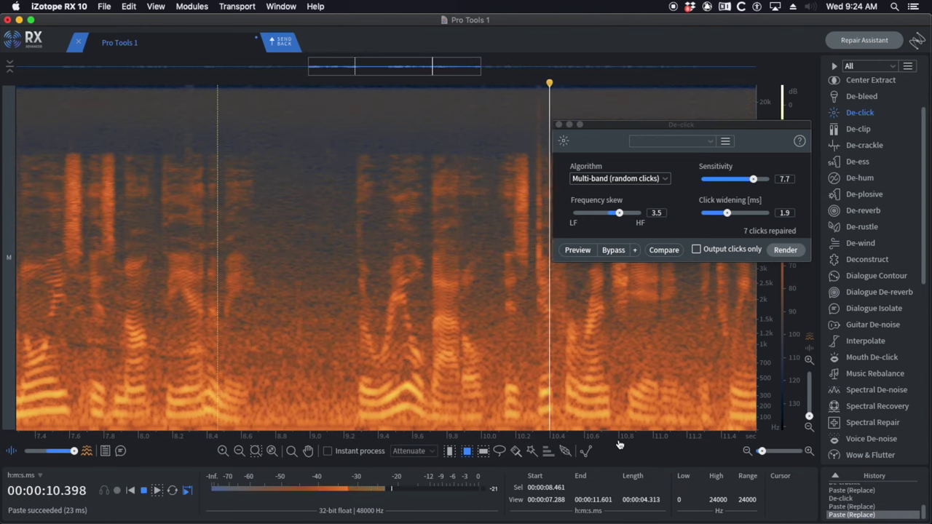
key(space)
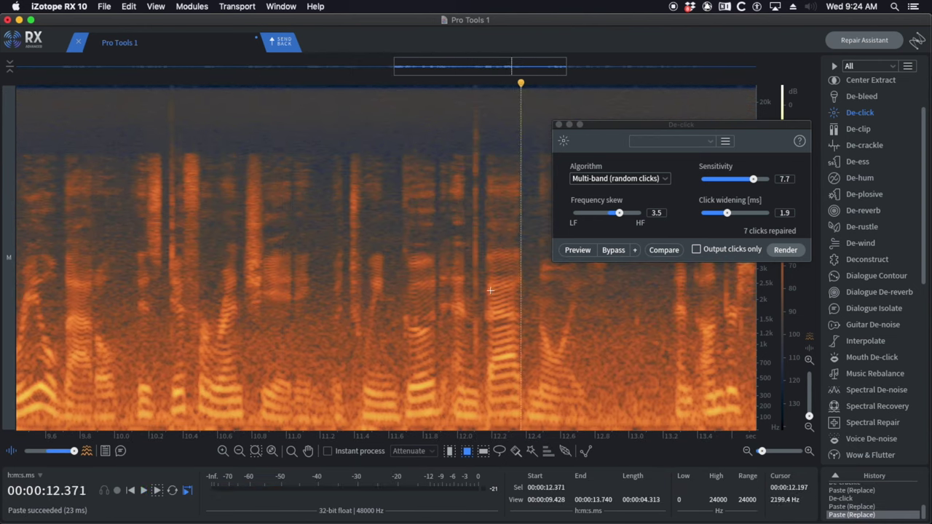
scroll(501, 293, up, 3)
scroll(440, 242, up, 2)
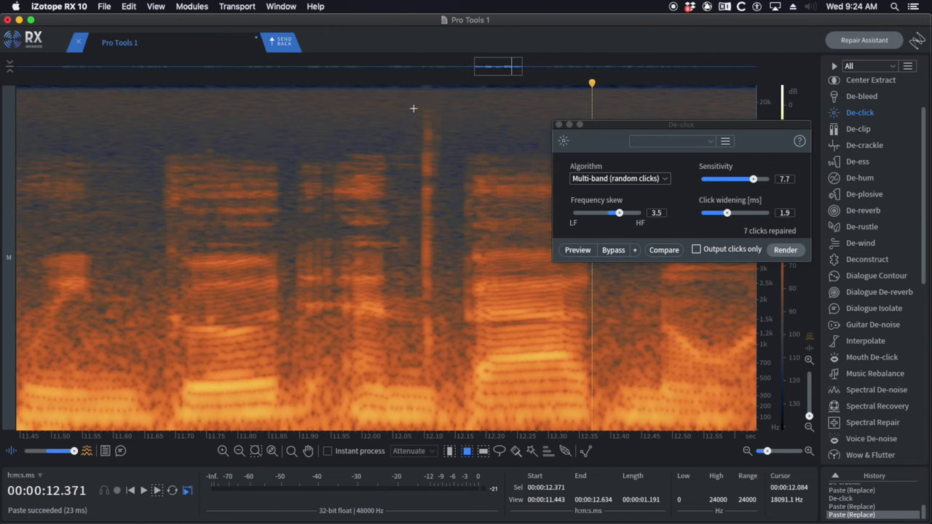
drag(413, 109, 443, 364)
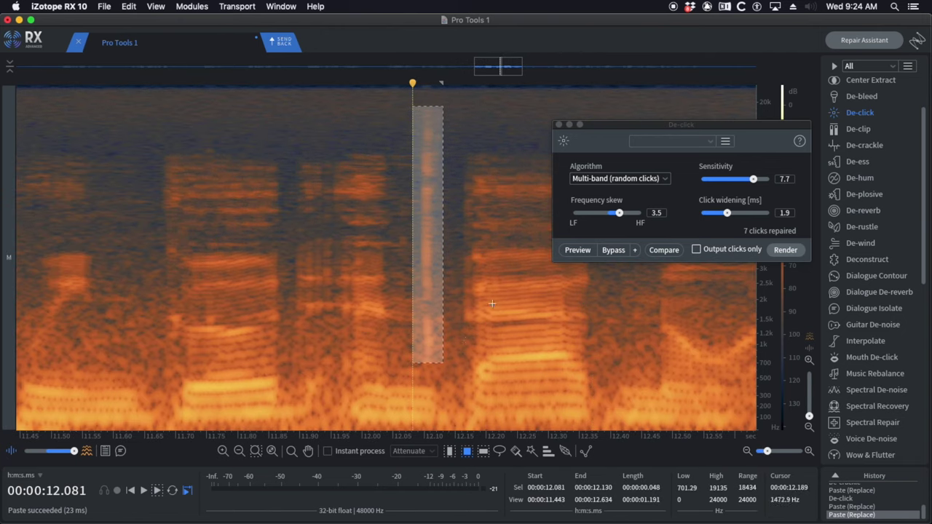
Step: Render De-click on the click near 12.08 s and play back from 11.78 s
click(785, 250)
click(228, 225)
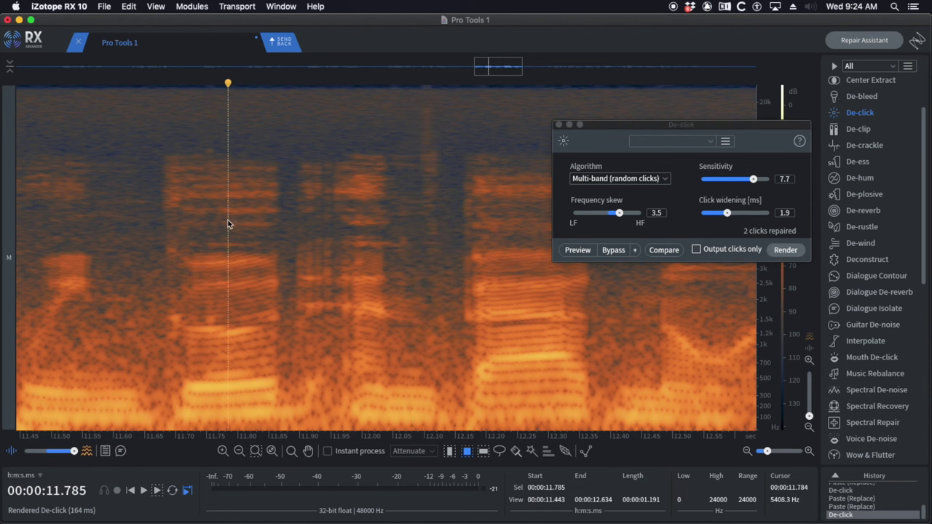
key(space)
scroll(338, 218, down, 2)
key(space)
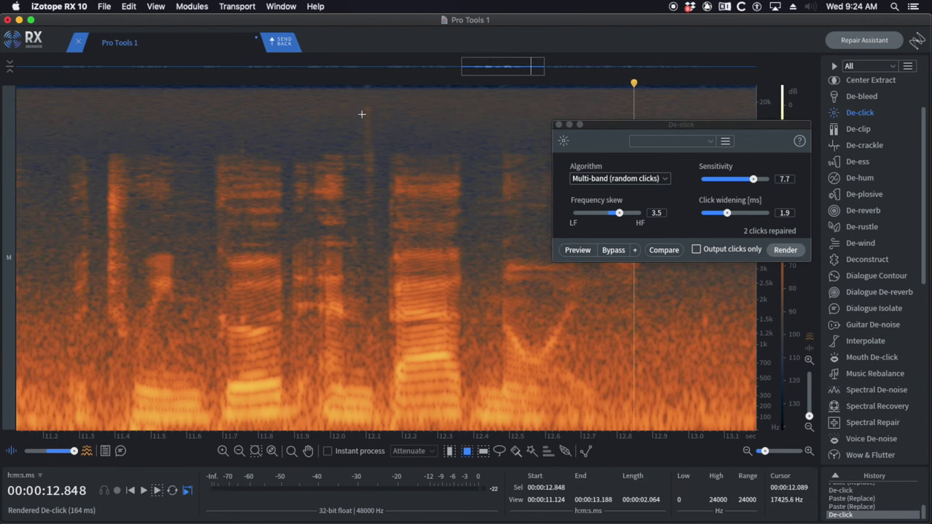
Step: Copy clean background at 11.64 s and paste it over the click at 12.10 s
drag(365, 109, 359, 152)
drag(203, 106, 211, 219)
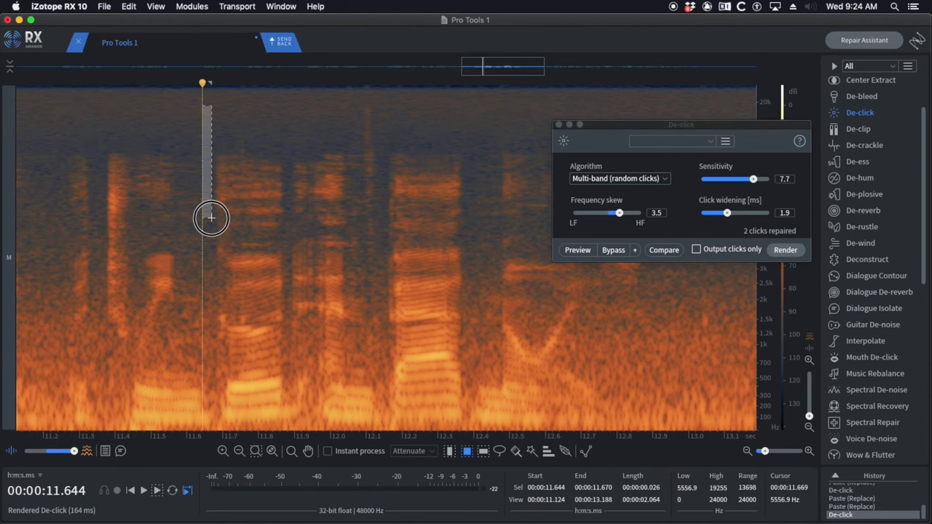
key(super+c)
click(371, 177)
key(super+v)
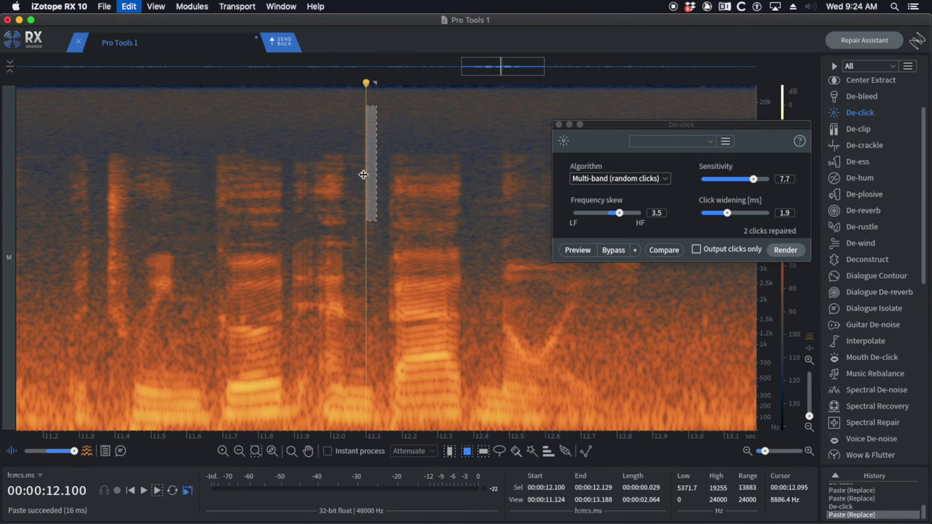
key(space)
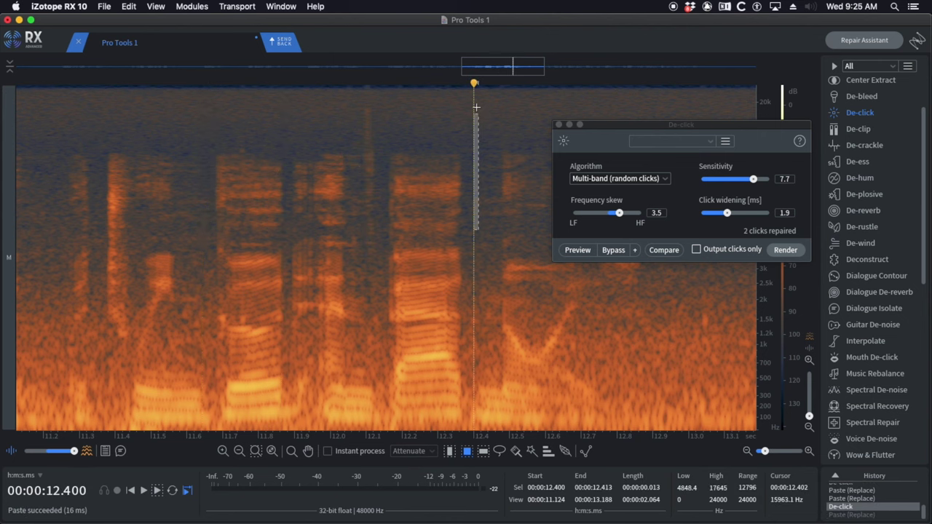
Step: Paste background from 12.37 s over the click near 12.08 s and play back the result
drag(479, 102, 463, 214)
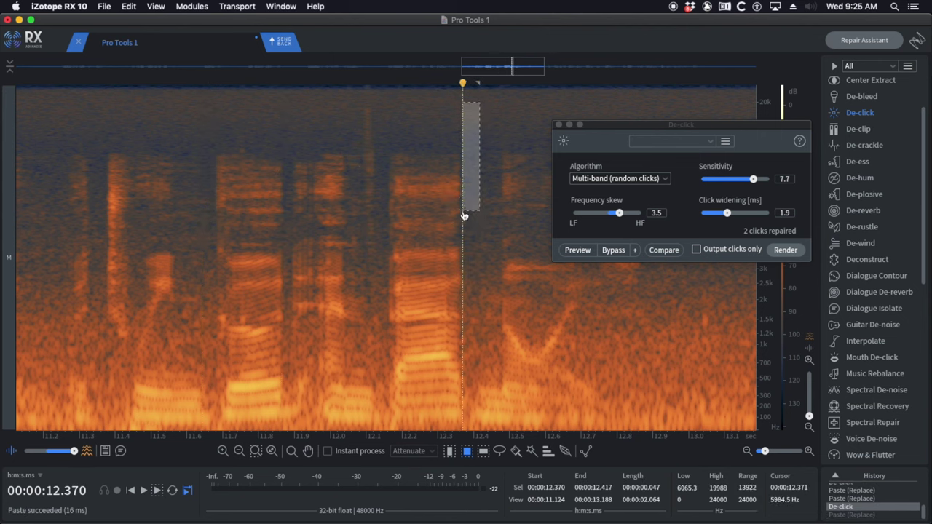
click(360, 179)
key(super+v)
click(270, 174)
key(space)
scroll(374, 208, down, 5)
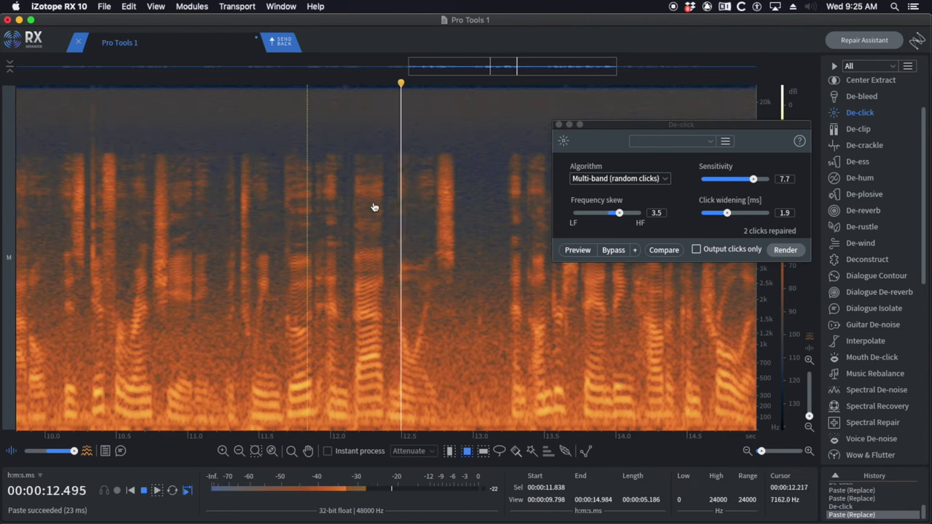
scroll(466, 277, up, 10)
key(space)
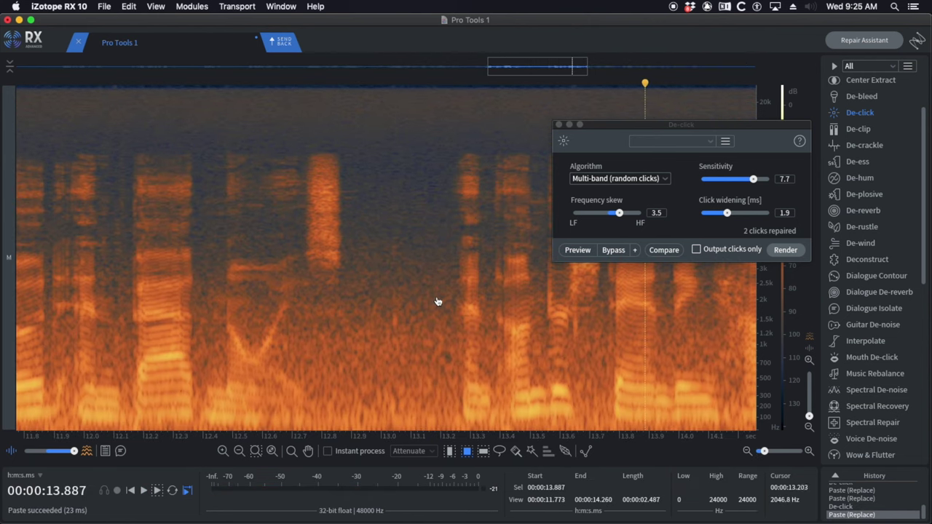
Step: Paste a clean background patch from near 13.09 s over a click and replay from 12.86 s
drag(402, 270, 424, 340)
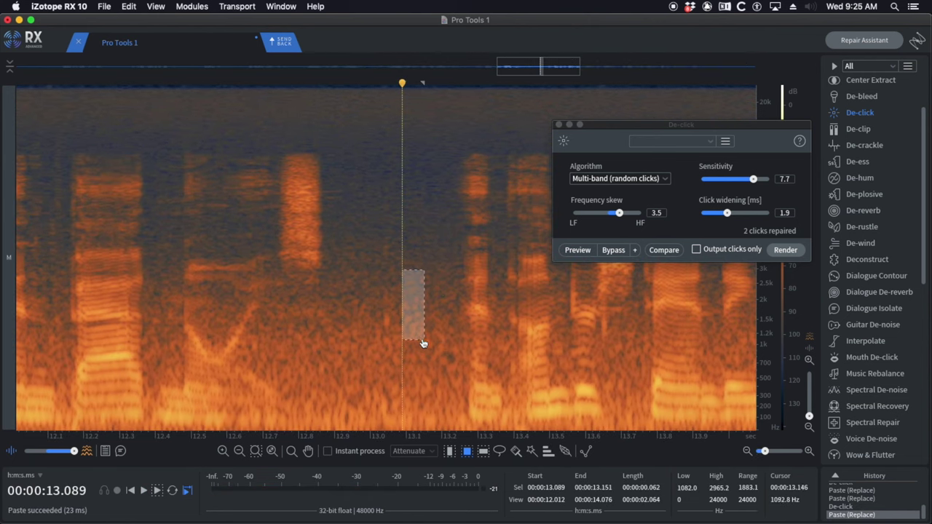
key(super+v)
click(382, 309)
click(319, 293)
key(space)
scroll(454, 308, down, 4)
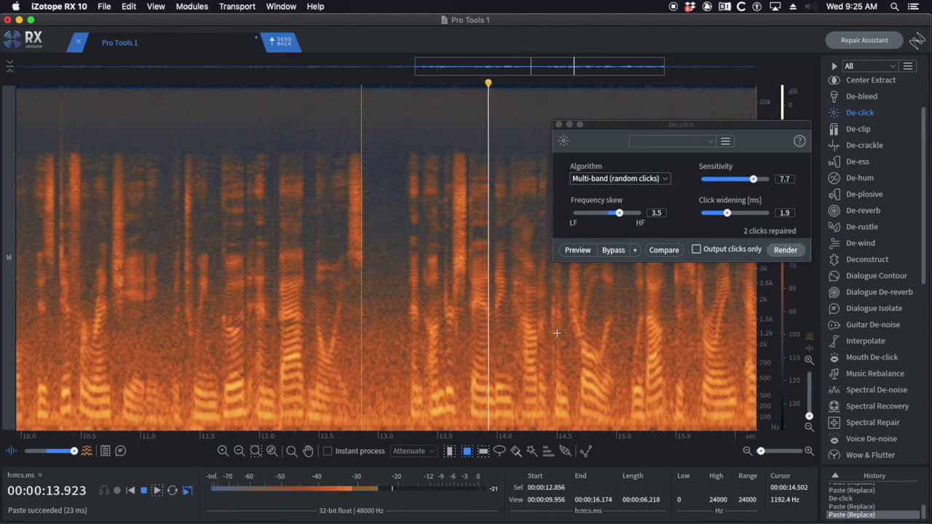
key(space)
scroll(488, 336, up, 6)
Step: Select the clicks near 13.55–13.63 s and repair them with De-click
mouse_move(327, 160)
mouse_down()
mouse_move(352, 320)
mouse_move(388, 344)
mouse_up()
key(Return)
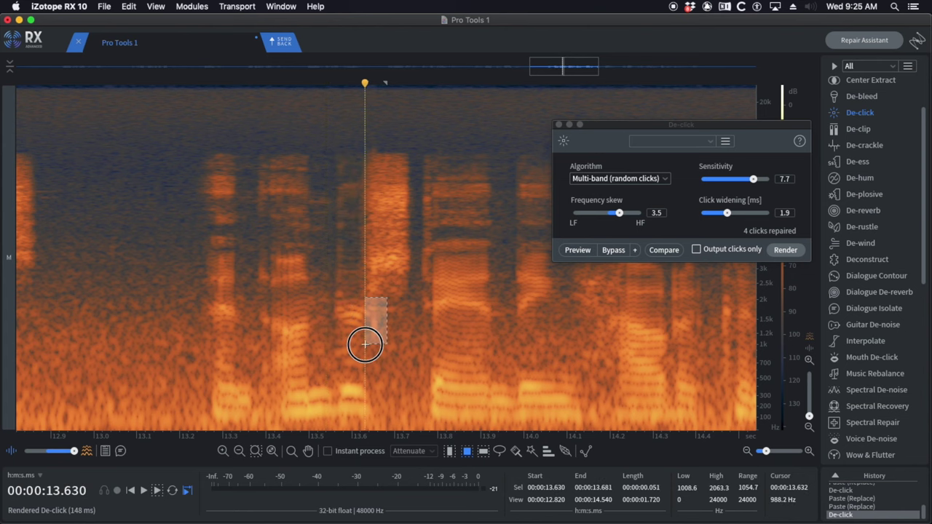
key(Return)
drag(327, 164, 349, 291)
key(Return)
click(99, 218)
Step: Play back the repaired passage from 13.01 s and again from 13.53 s
key(space)
scroll(273, 242, down, 2)
scroll(476, 325, up, 2)
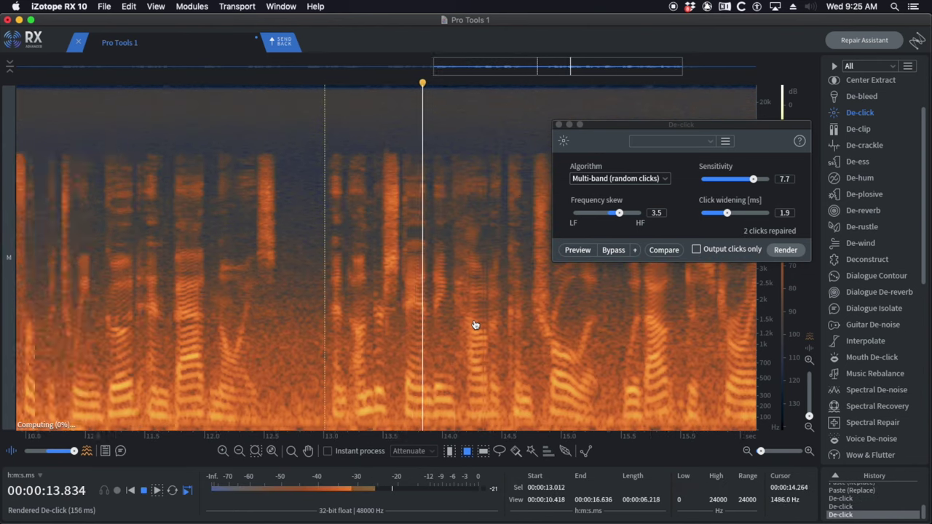
click(451, 286)
scroll(418, 291, up, 4)
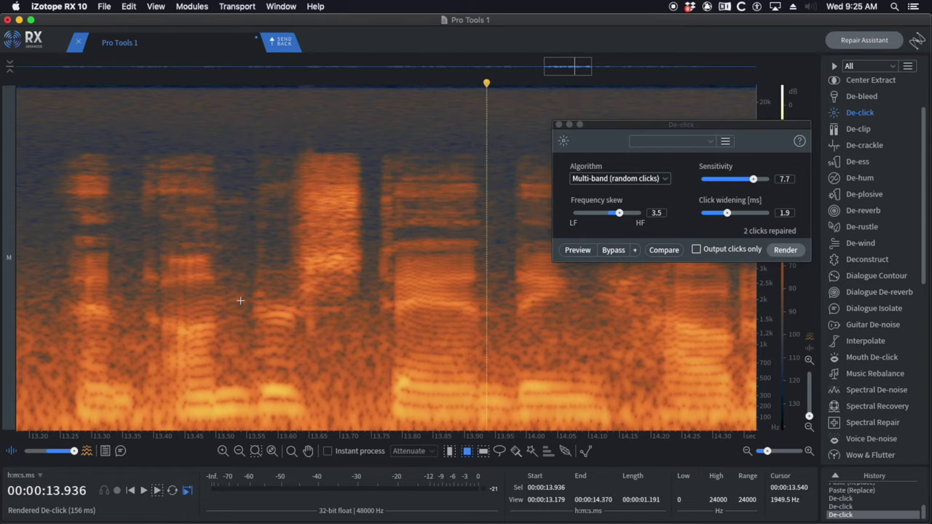
click(233, 300)
key(space)
key(space)
key(space)
Step: Repair the remaining click near 13.7 s and copy clean background at 13.73 s
drag(301, 285, 327, 374)
key(Return)
click(359, 291)
drag(358, 289, 371, 349)
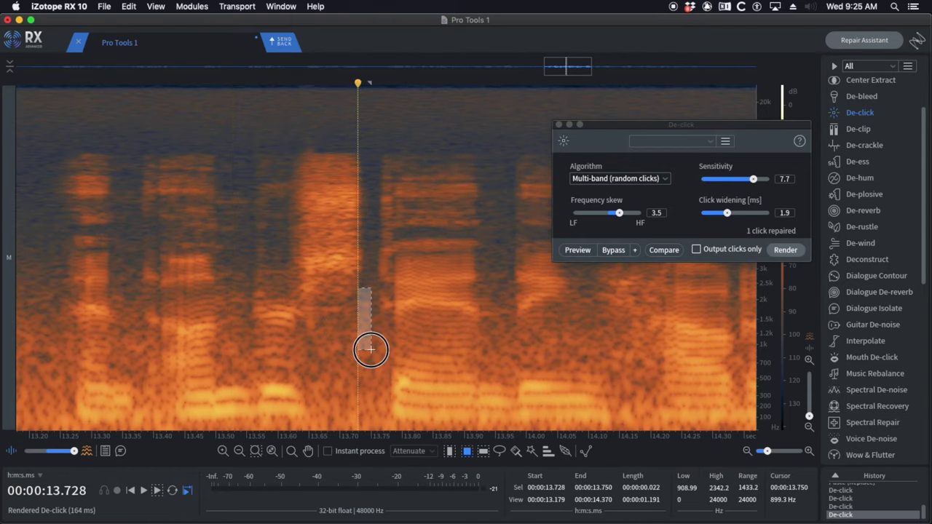
key(super+c)
Step: Paste the patch over the click at 13.63 s and play back the patched passage
click(299, 318)
key(super+v)
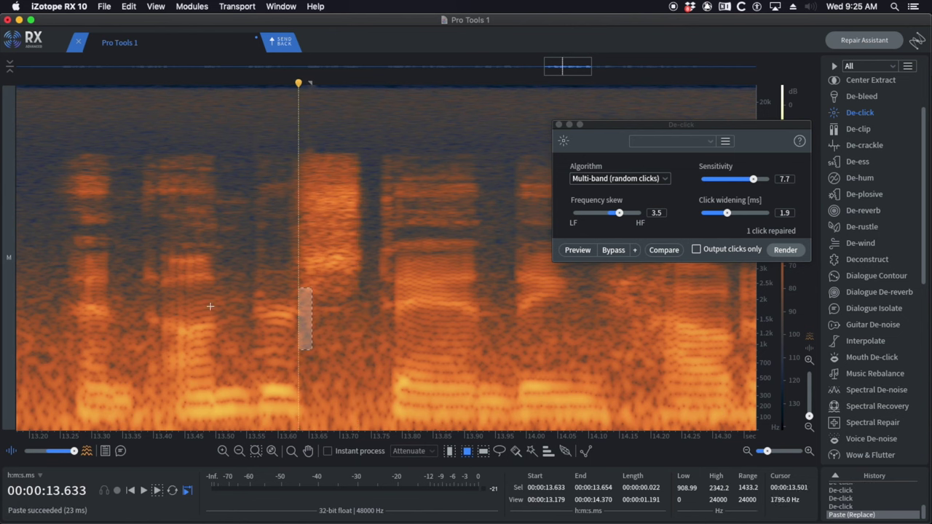
key(space)
scroll(415, 326, down, 5)
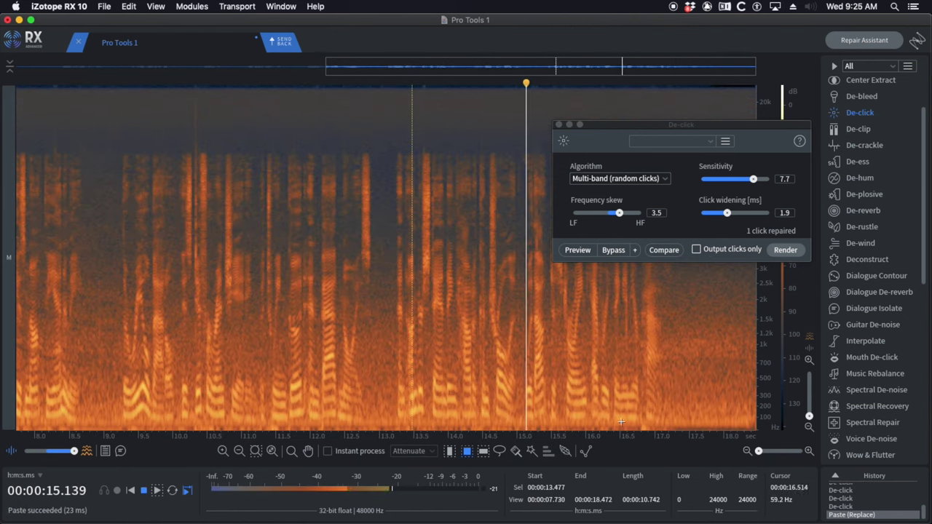
Step: Select the click at 15.27–15.31 s and repair it with De-click
click(519, 312)
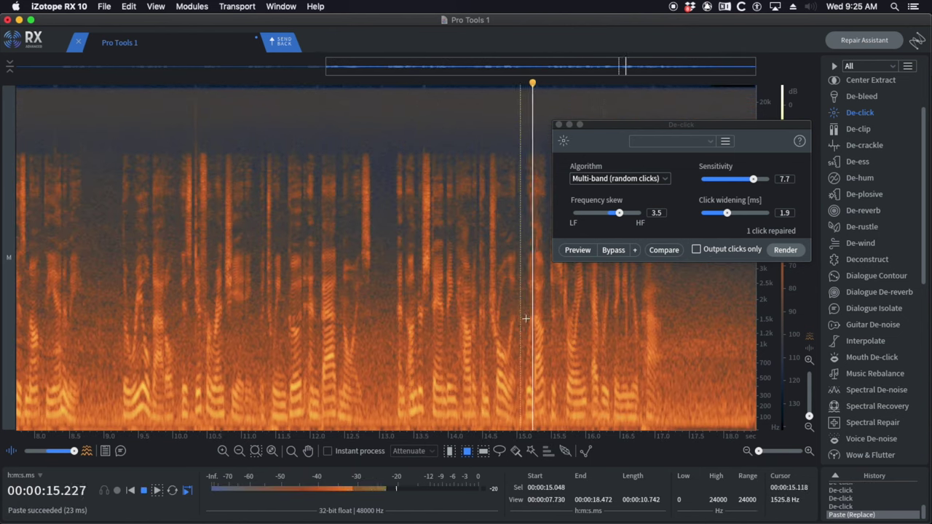
click(511, 316)
scroll(560, 331, up, 3)
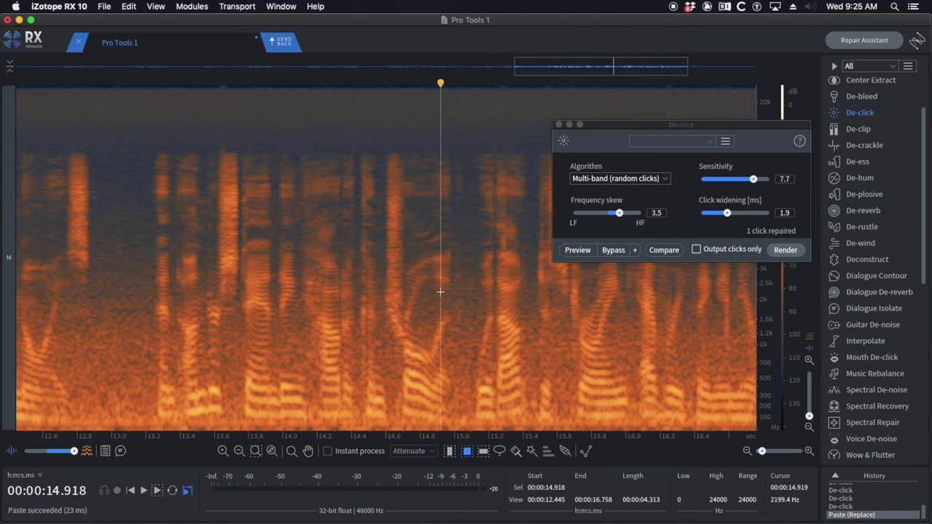
scroll(531, 320, up, 3)
drag(463, 164, 486, 271)
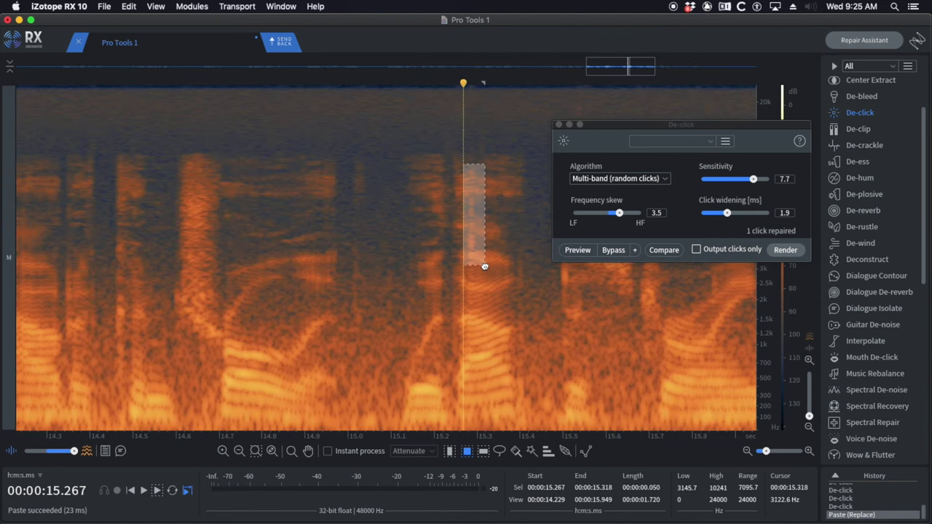
click(476, 270)
scroll(460, 270, up, 3)
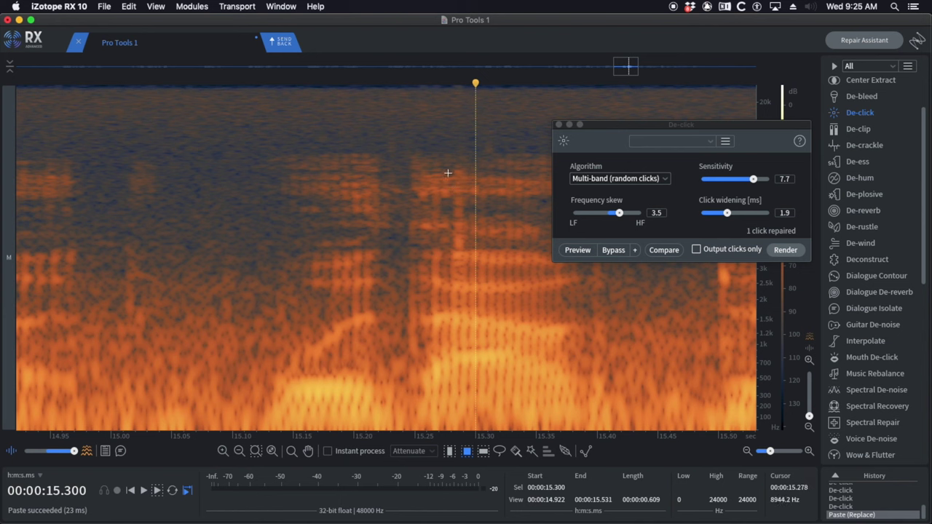
drag(444, 158, 483, 309)
key(Return)
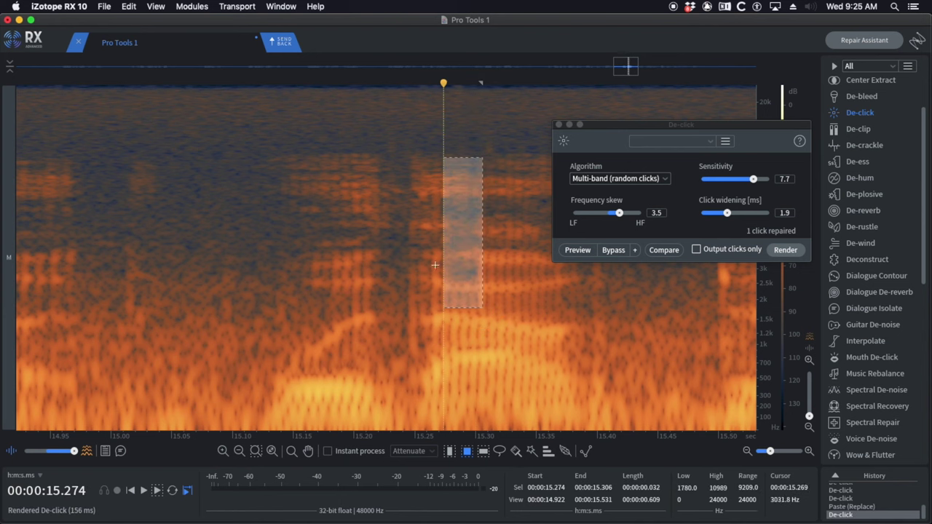
Step: Play back the repaired passage from 14.99 s
scroll(368, 239, down, 2)
click(275, 236)
key(space)
scroll(411, 236, down, 3)
scroll(414, 239, down, 4)
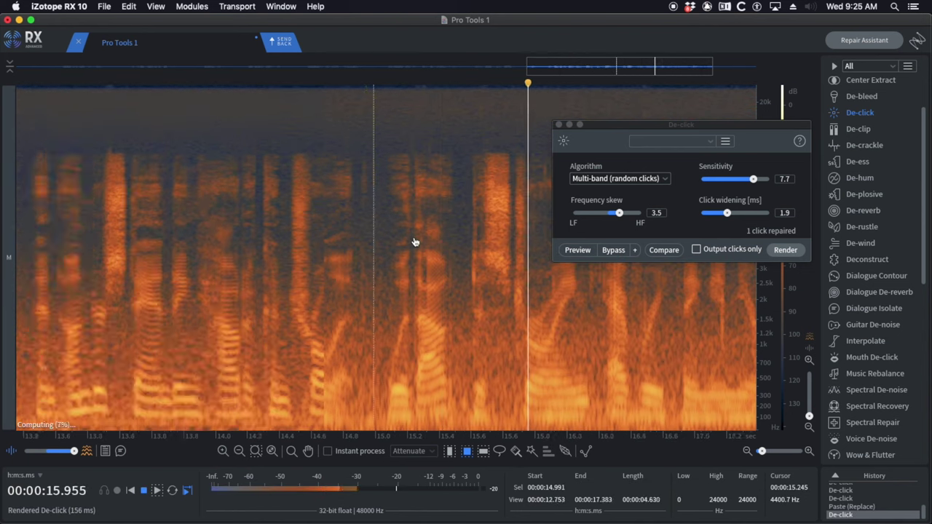
Step: De-click the click near 16.57 s and play the passage back from 16.02 s
click(648, 320)
scroll(648, 320, up, 5)
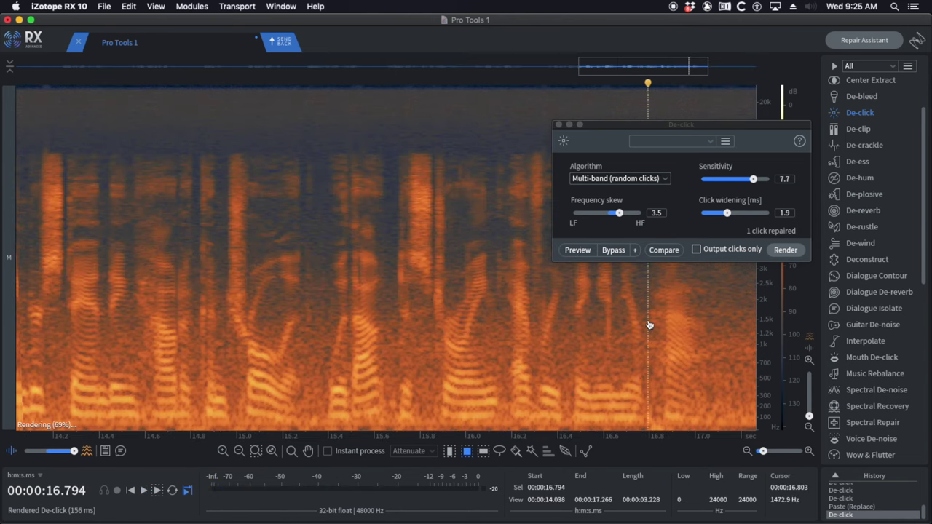
click(492, 291)
click(558, 282)
drag(558, 276, 581, 350)
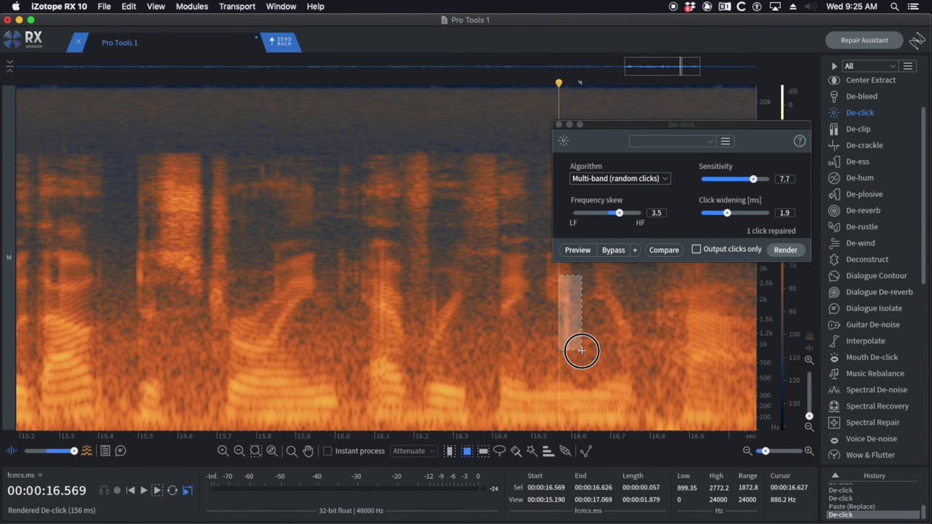
key(Return)
click(346, 291)
key(space)
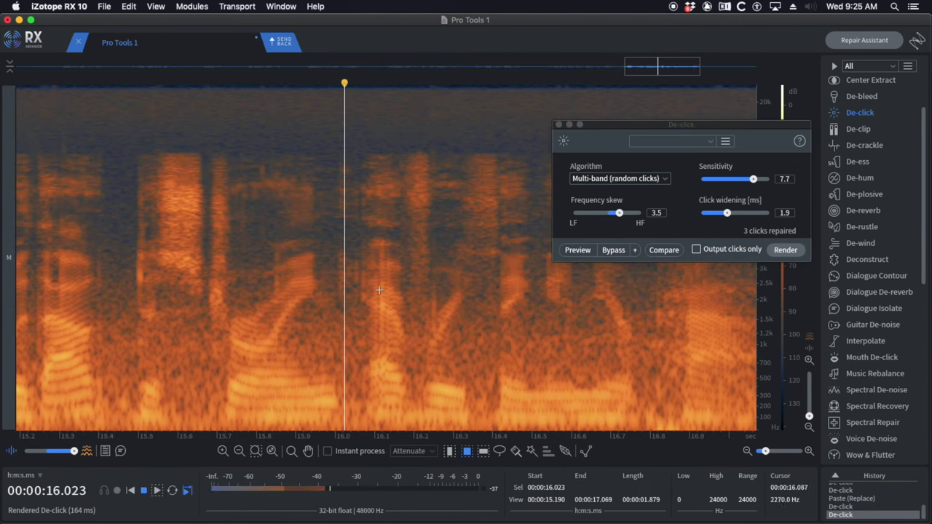
scroll(401, 291, down, 5)
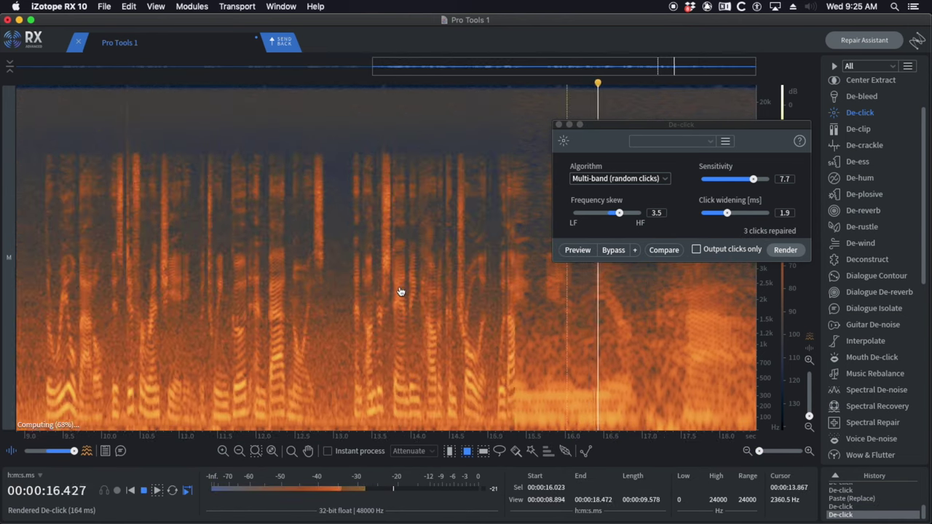
Step: Close De-click and play the whole de-clicked dialogue from the start
click(559, 125)
scroll(426, 196, down, 5)
key(space)
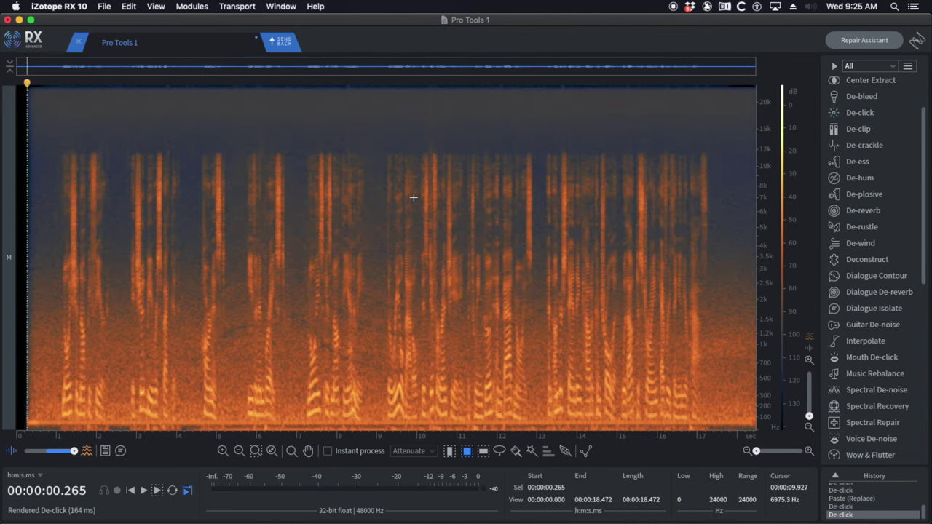
Step: Highlight tip 4 about simple edits in the TextEdit tips document
key(super+Tab)
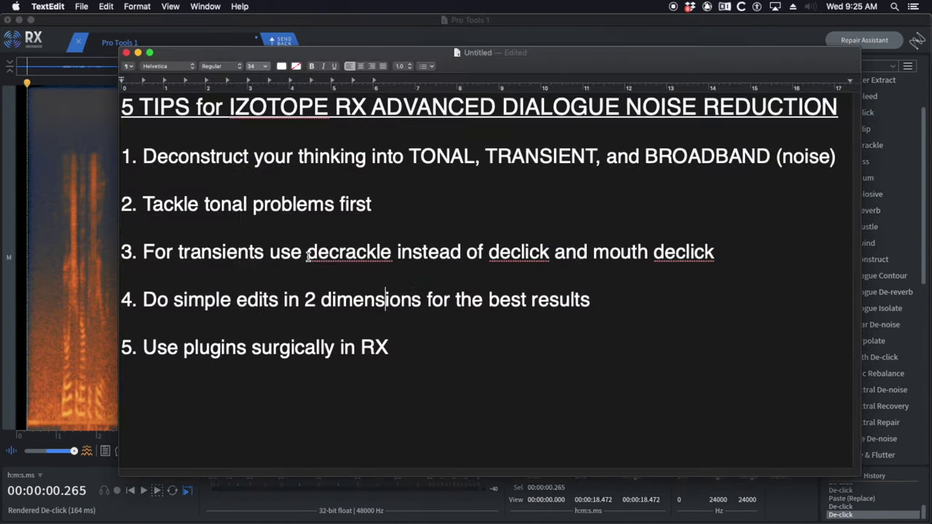
drag(177, 300, 495, 298)
click(498, 299)
Step: Switch briefly to Pro Tools and then back to iZotope RX 10
key(super+Tab)
click(342, 266)
key(super+Tab)
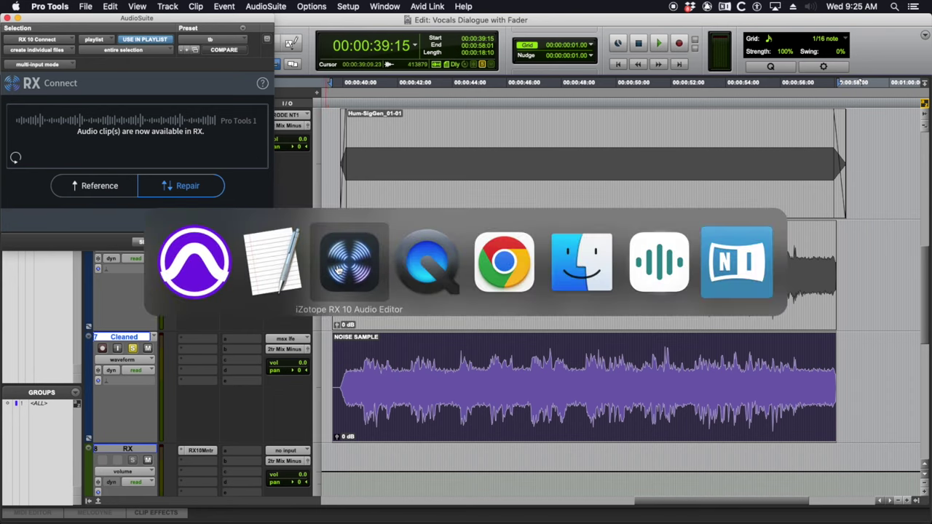
click(357, 269)
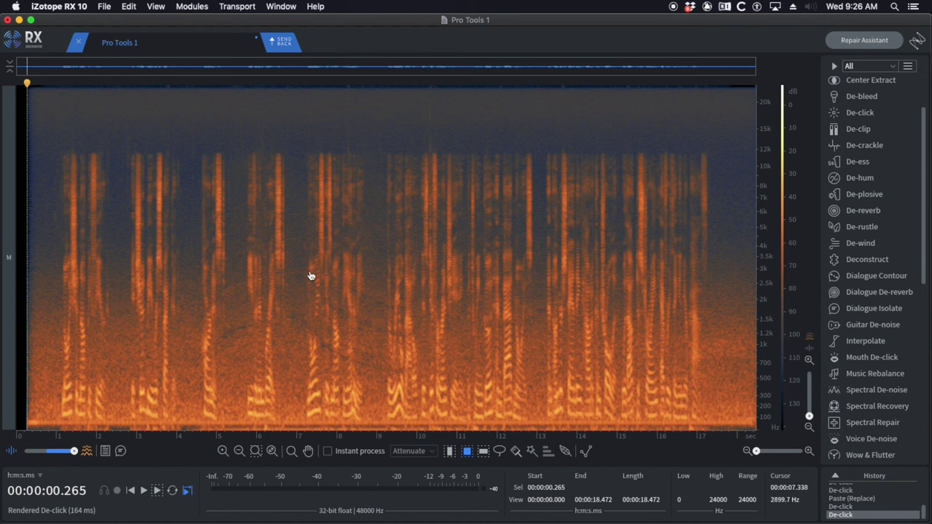
Step: In Pro Tools, view the Cleaned track's insert choices and dismiss them without adding anything
key(super+Tab)
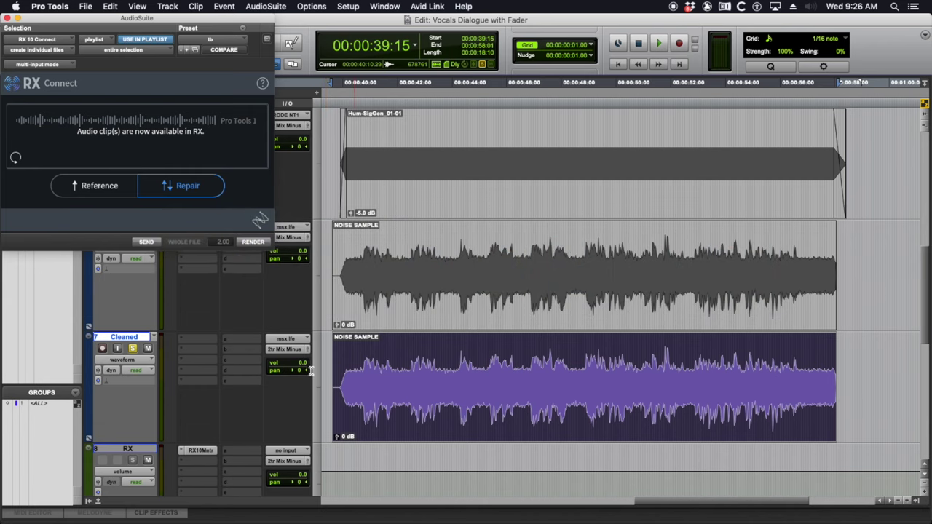
click(197, 355)
mouse_move(242, 350)
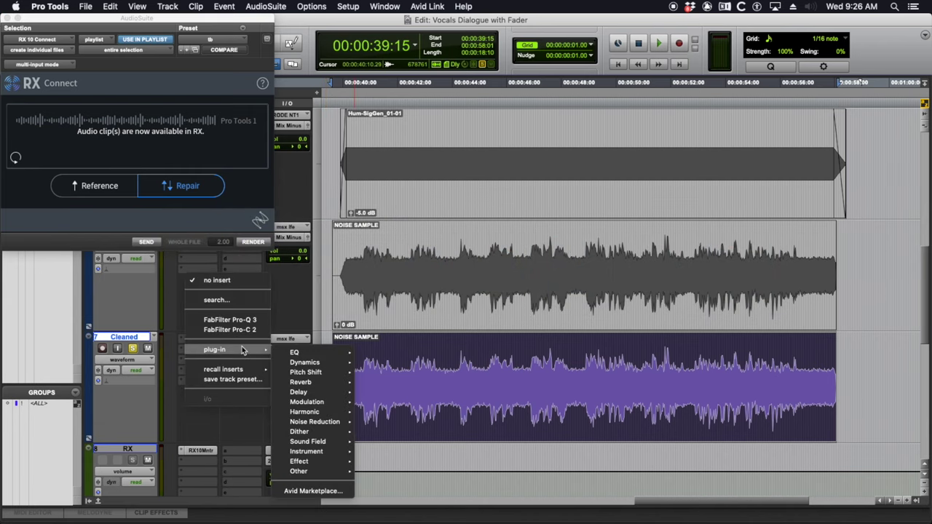
click(217, 435)
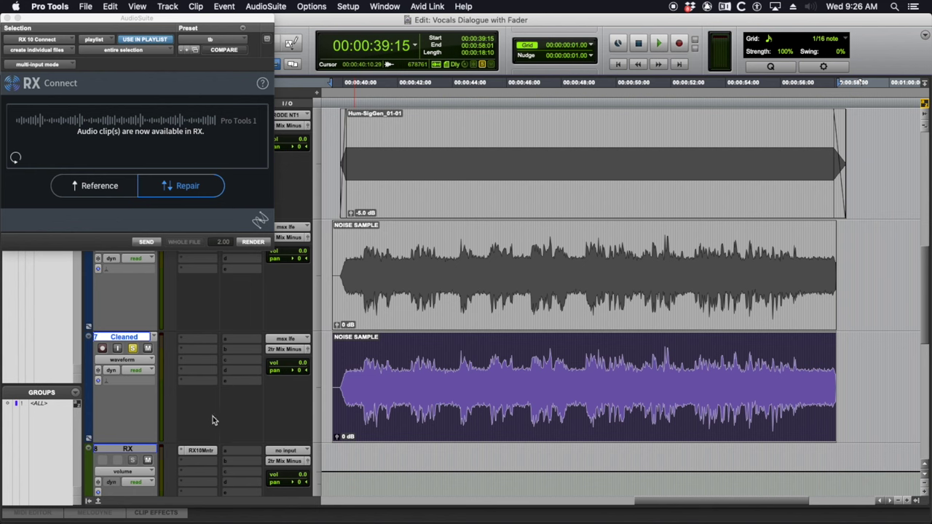
key(super+Tab)
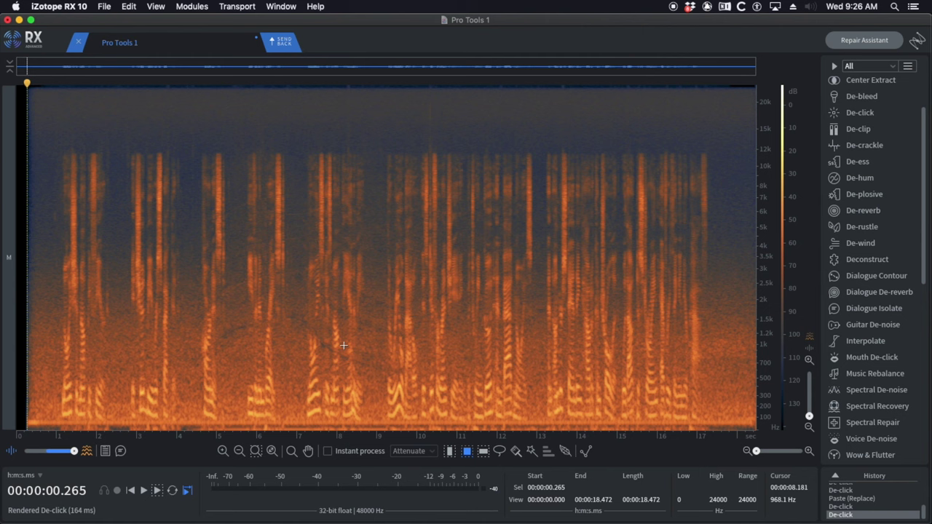
scroll(852, 175, up, 3)
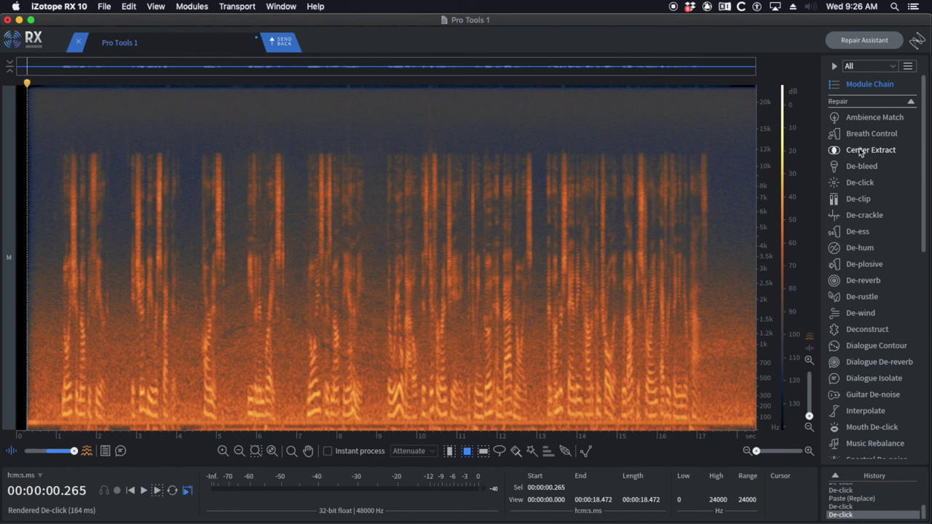
scroll(863, 221, down, 1)
scroll(862, 221, down, 10)
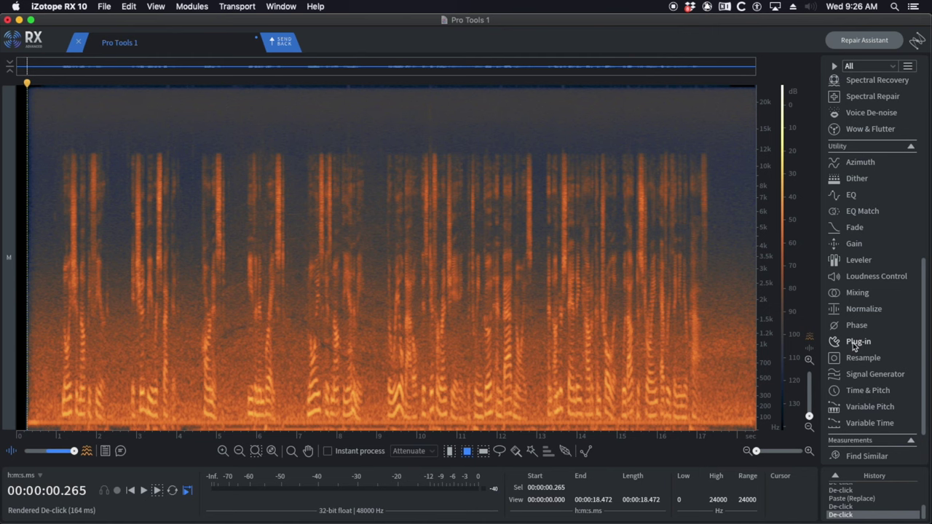
Step: Open the Plug-in module and move the Extract:Dialogue window toward the top right
click(853, 347)
drag(479, 167, 445, 144)
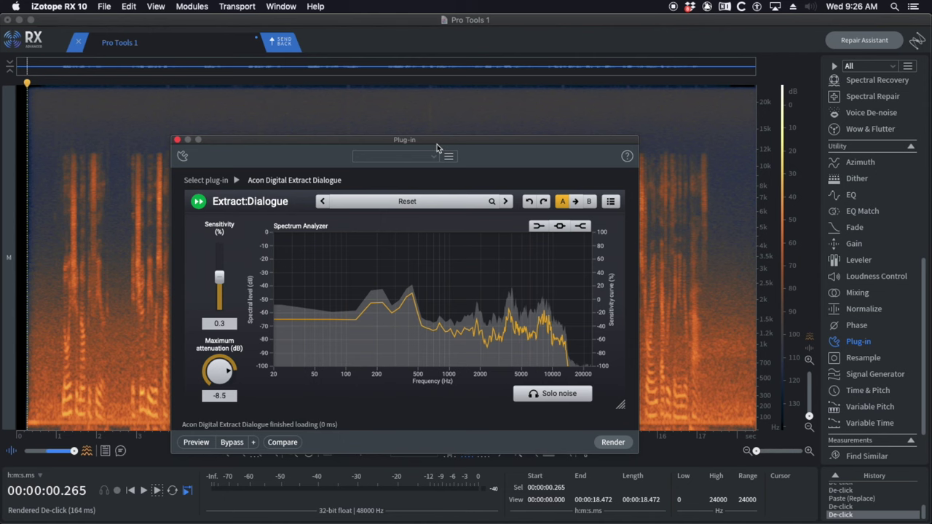
drag(440, 142, 439, 125)
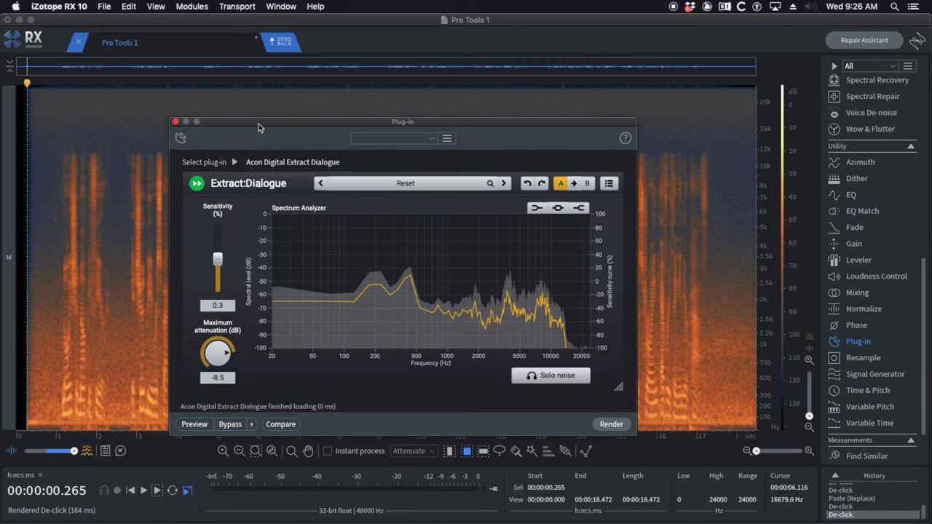
drag(258, 127, 421, 69)
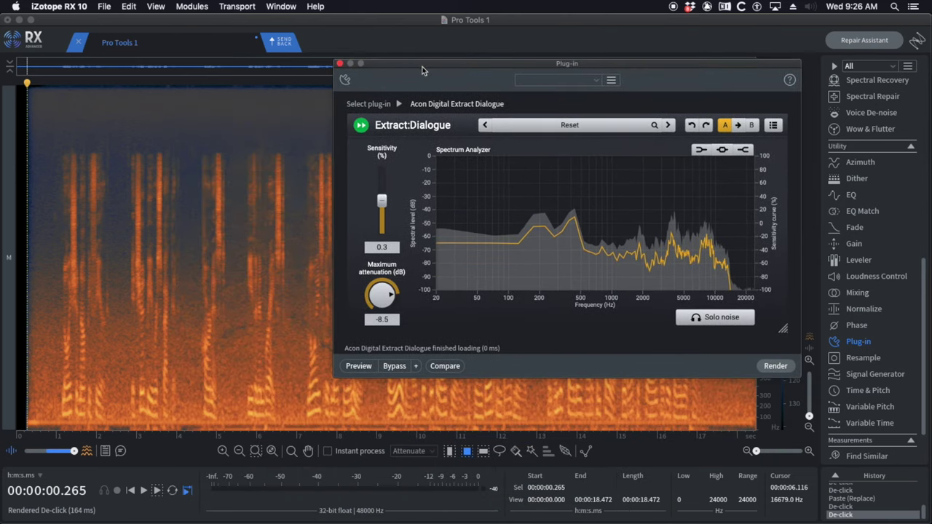
Step: Try frequency band selections, 0 Hz to 1.6 kHz and then from 1.7 kHz upward
click(483, 451)
click(271, 316)
drag(271, 319, 269, 479)
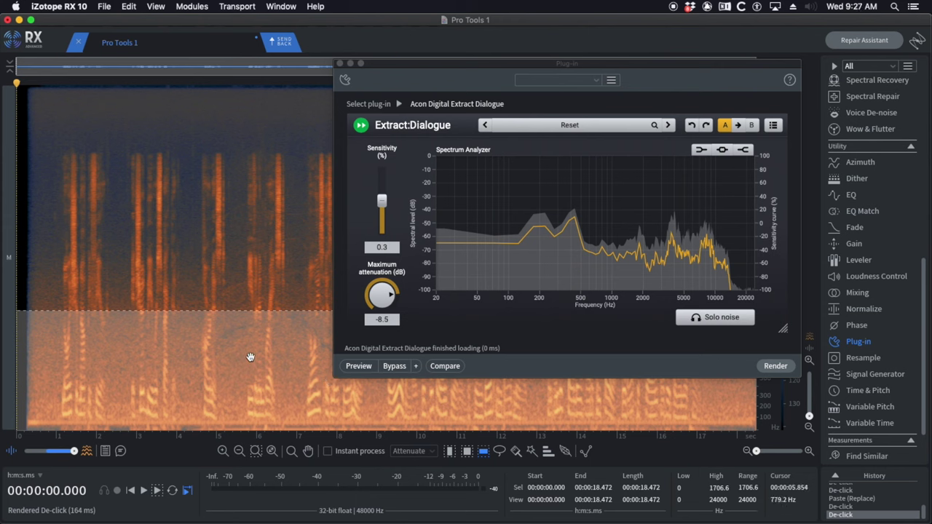
click(235, 314)
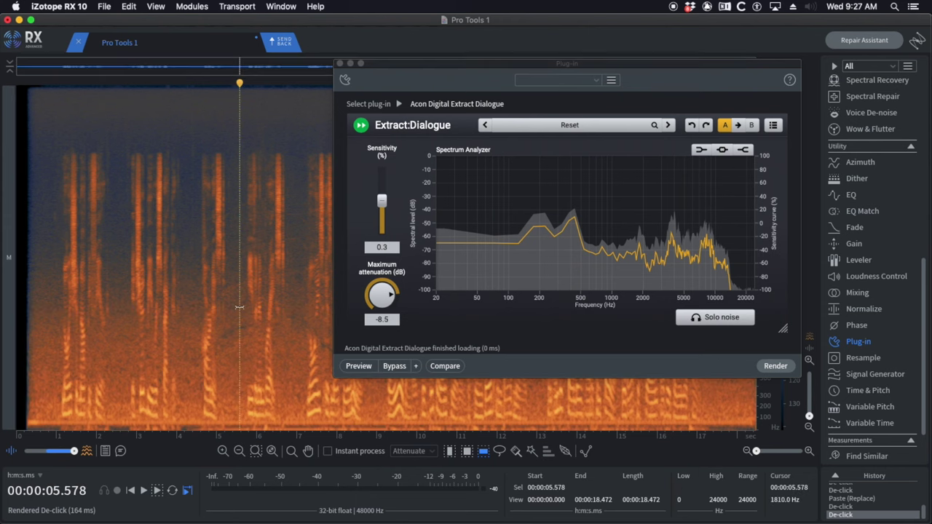
drag(237, 312, 223, 92)
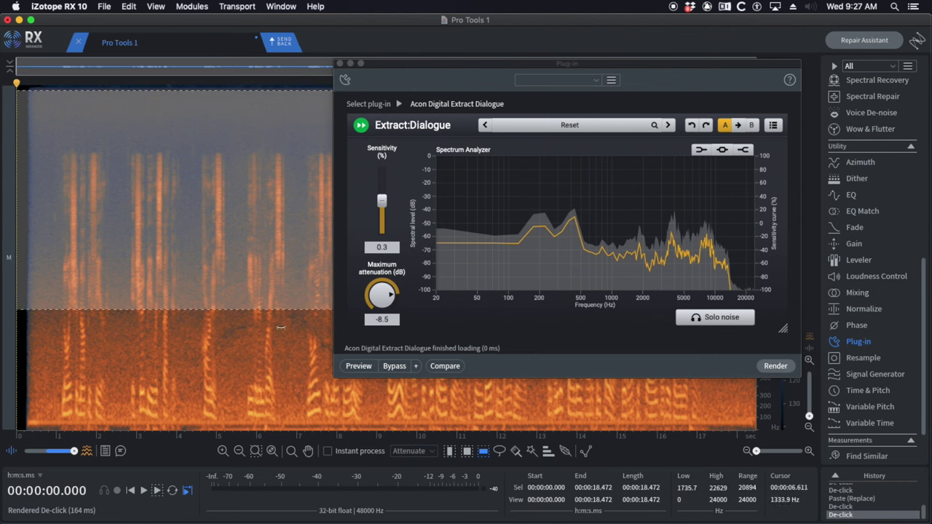
Step: Try the brush and time-frequency settings, then clear the band and select the entire file
click(515, 451)
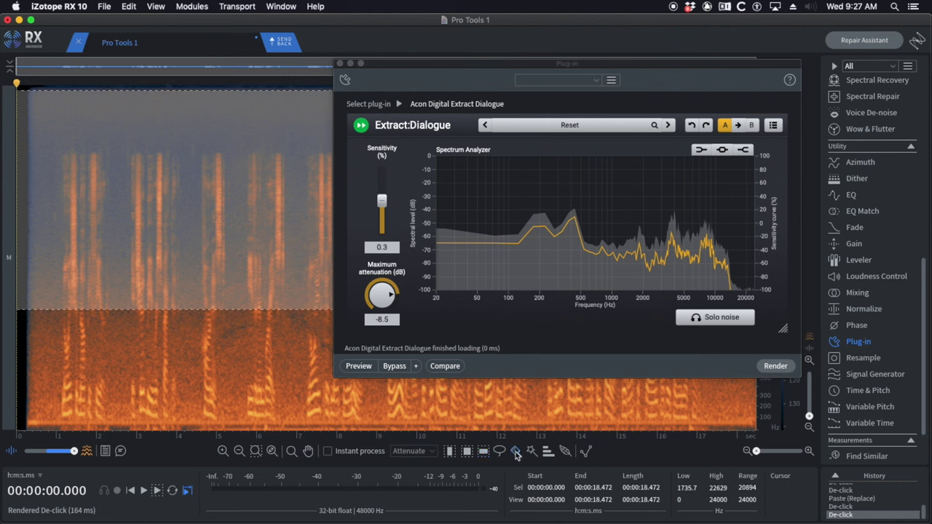
mouse_move(387, 64)
mouse_down()
mouse_move(484, 423)
mouse_move(391, 67)
mouse_up()
click(519, 454)
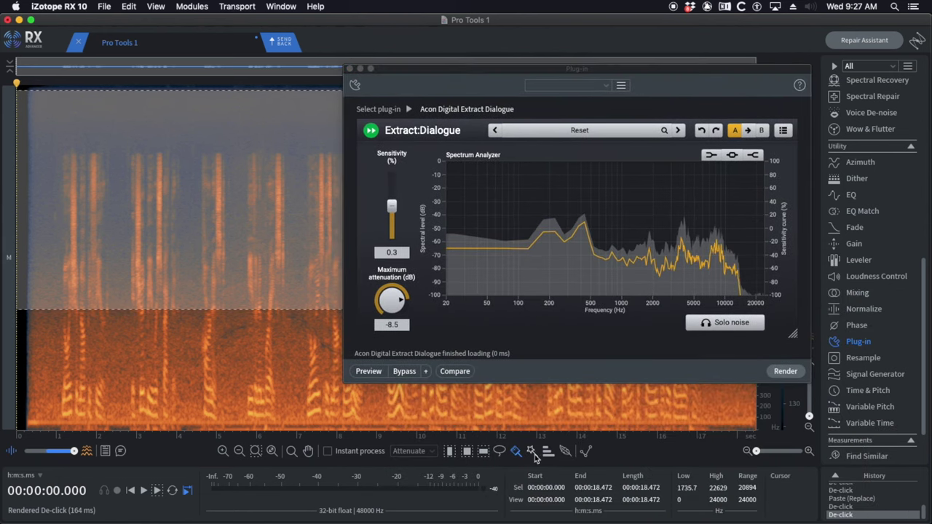
click(566, 451)
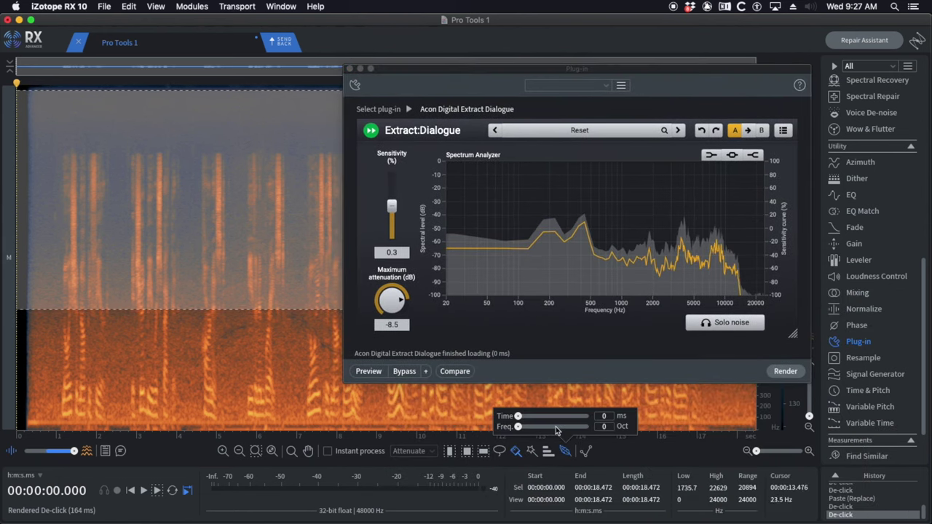
mouse_move(518, 428)
mouse_down()
mouse_move(564, 427)
mouse_move(507, 429)
mouse_up()
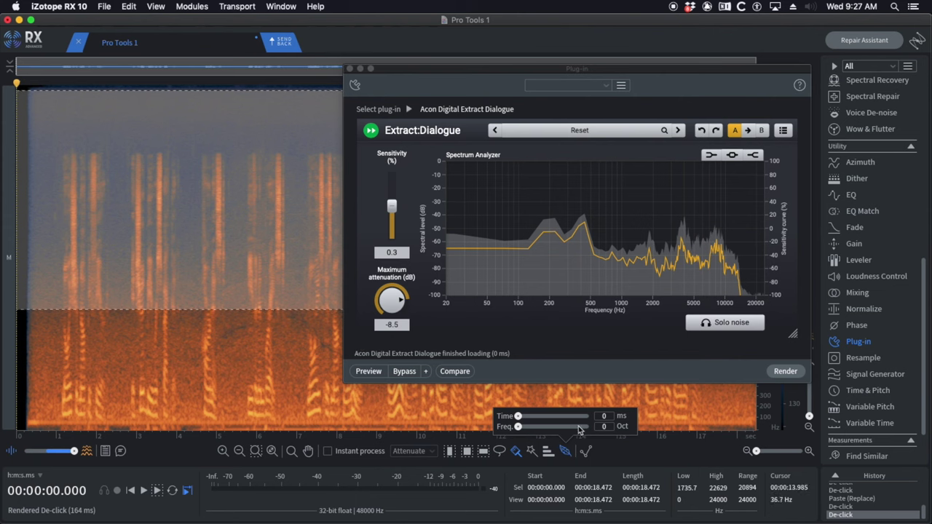
click(566, 452)
click(236, 357)
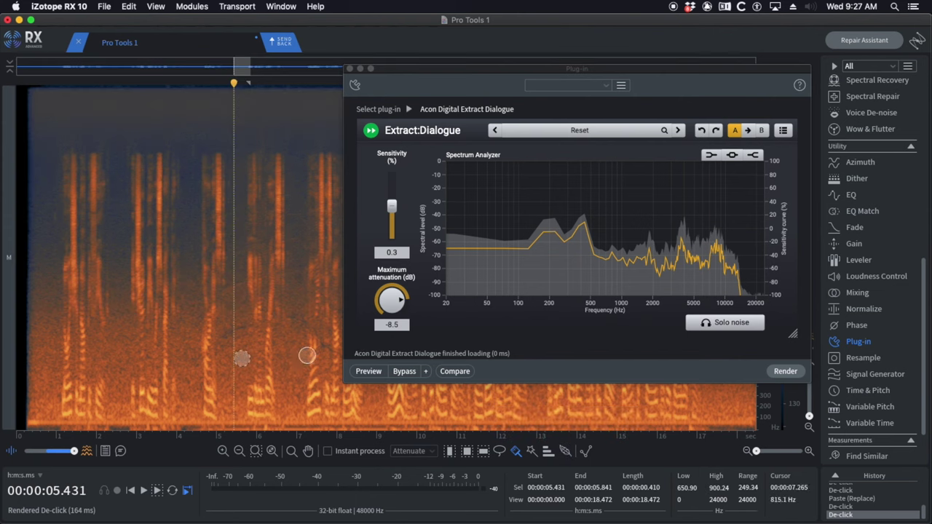
key(super+a)
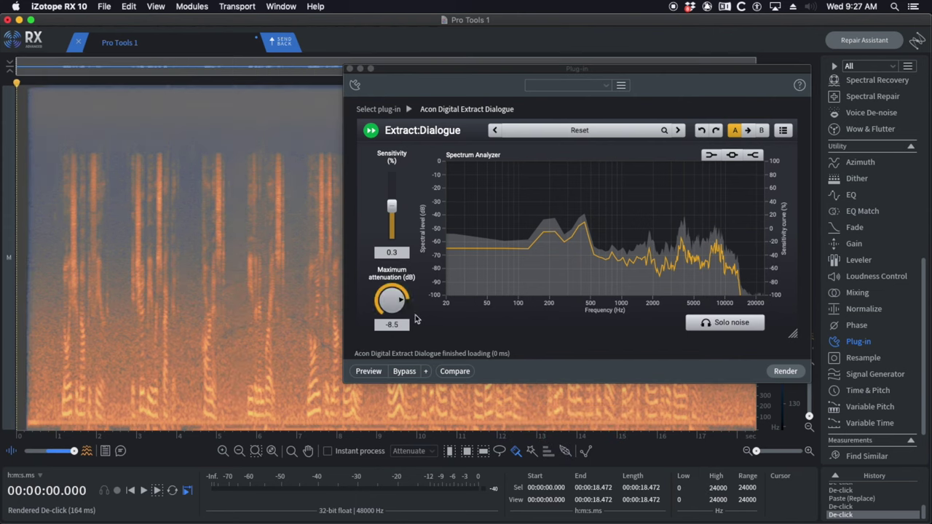
Step: Browse the Audio Unit plug-in list, keep Extract Dialogue, and render it across the whole file
click(409, 108)
mouse_move(441, 128)
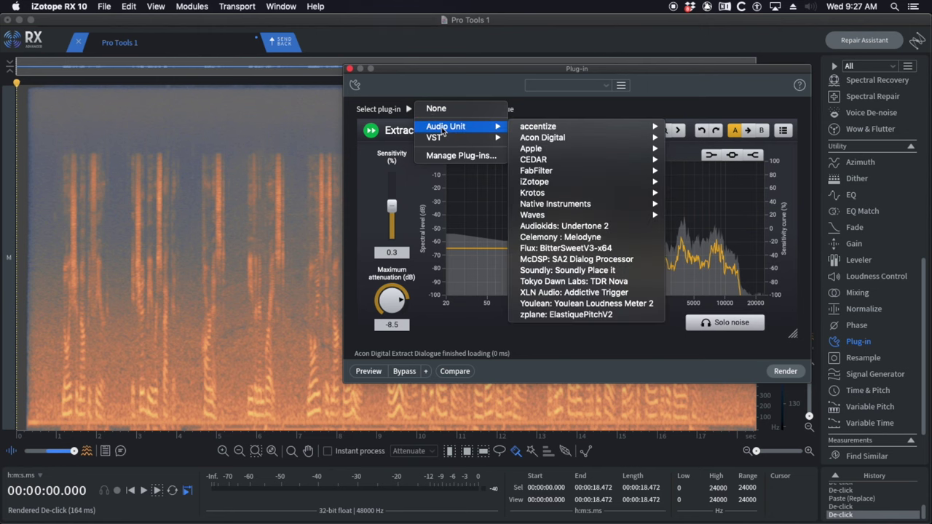
mouse_move(540, 132)
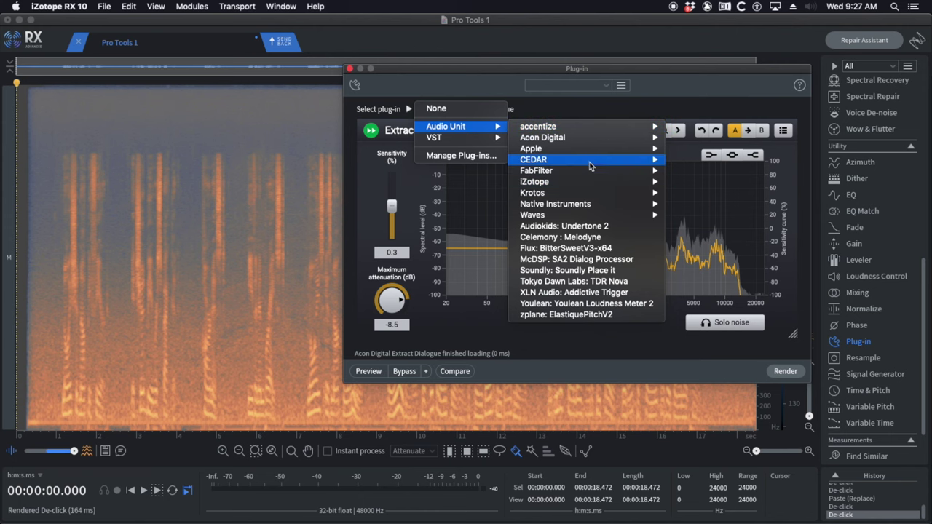
mouse_move(621, 165)
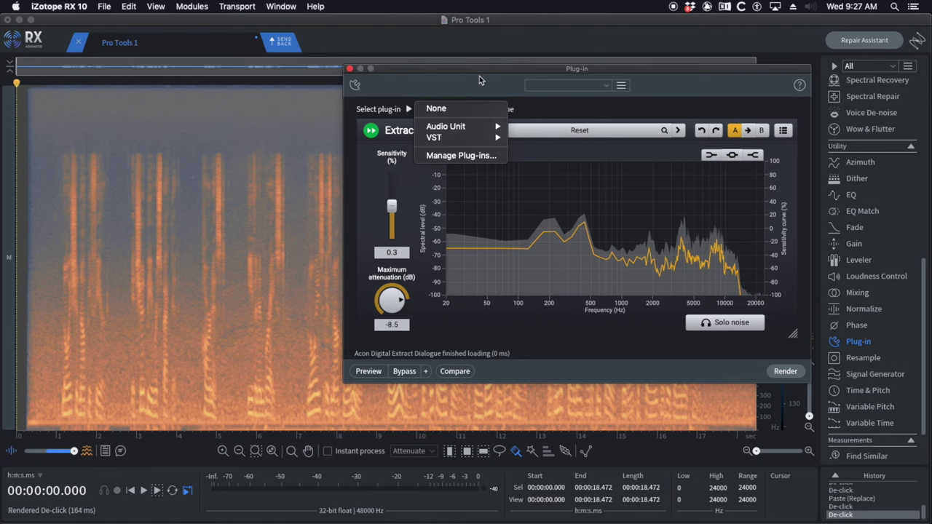
click(443, 71)
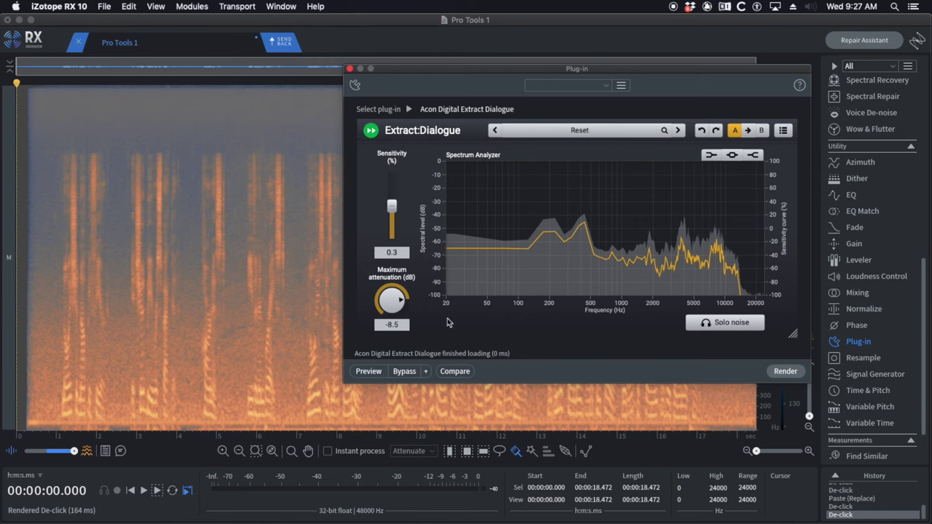
click(785, 371)
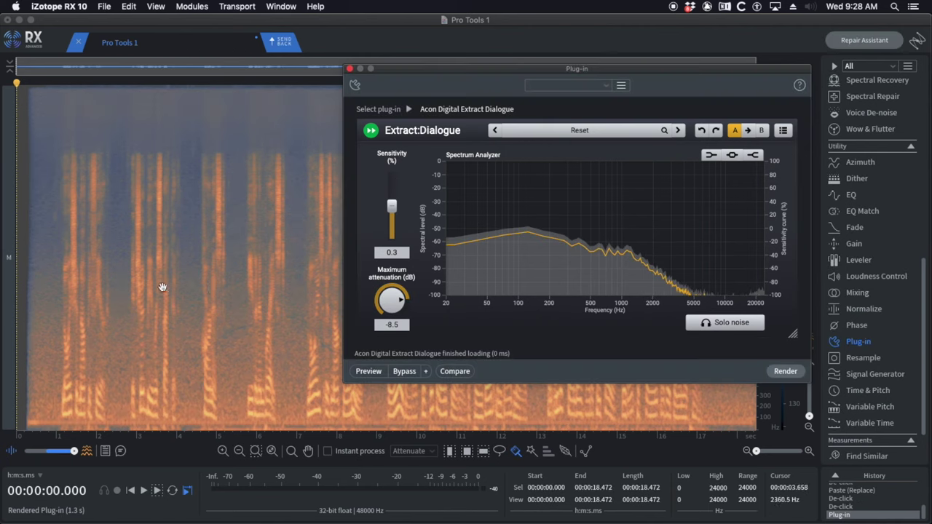
Step: With the Time Selection tool, play the processed dialogue from 2.7 s to about 7.158 s
click(120, 244)
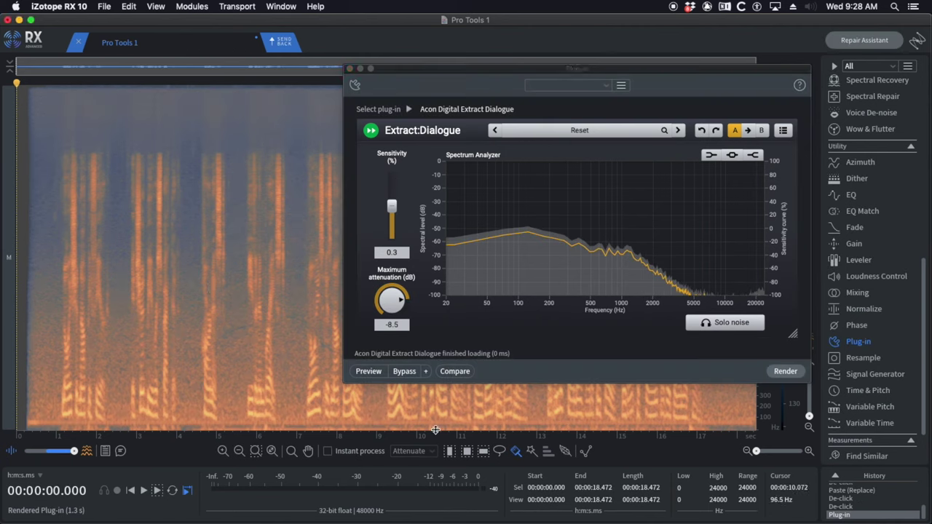
click(449, 450)
click(125, 251)
key(space)
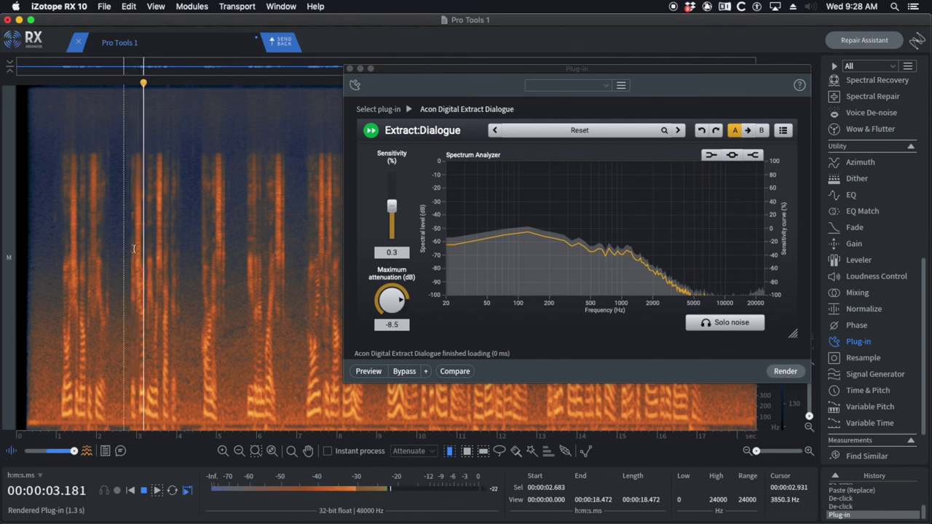
click(305, 262)
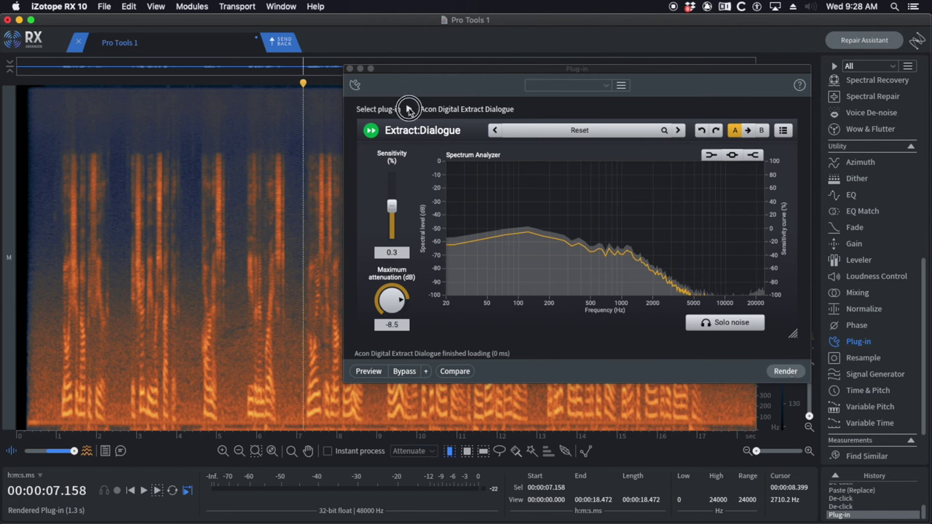
Step: Load CEDAR Dns Two, set attenuation to -3.66, and render it on the dialogue
click(409, 109)
mouse_move(597, 137)
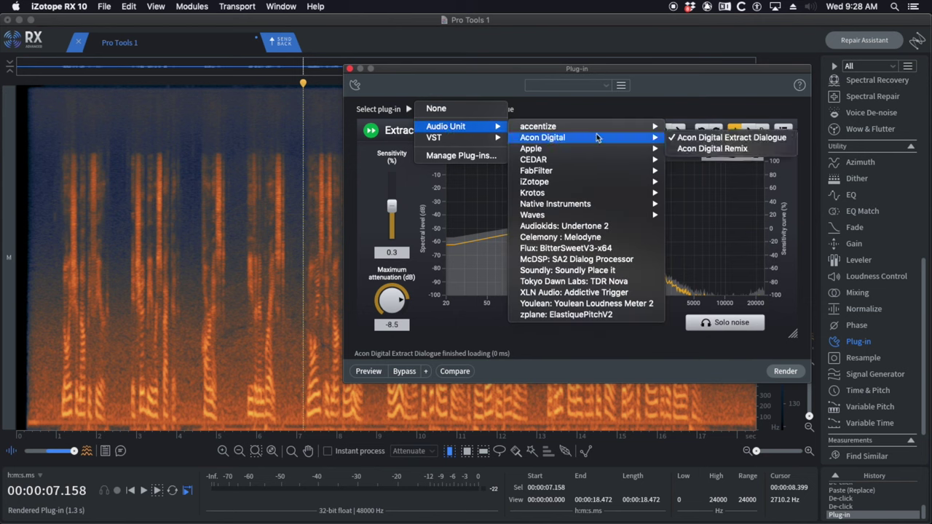
mouse_move(584, 160)
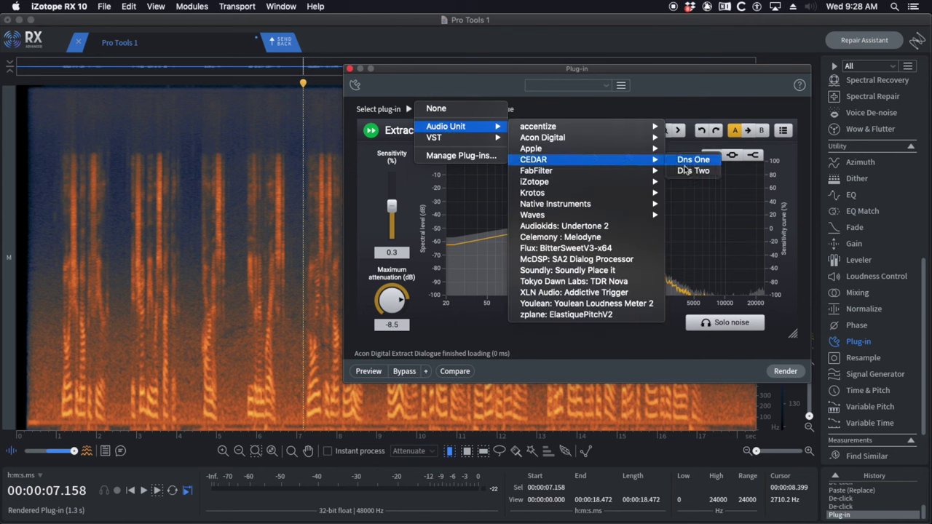
click(701, 170)
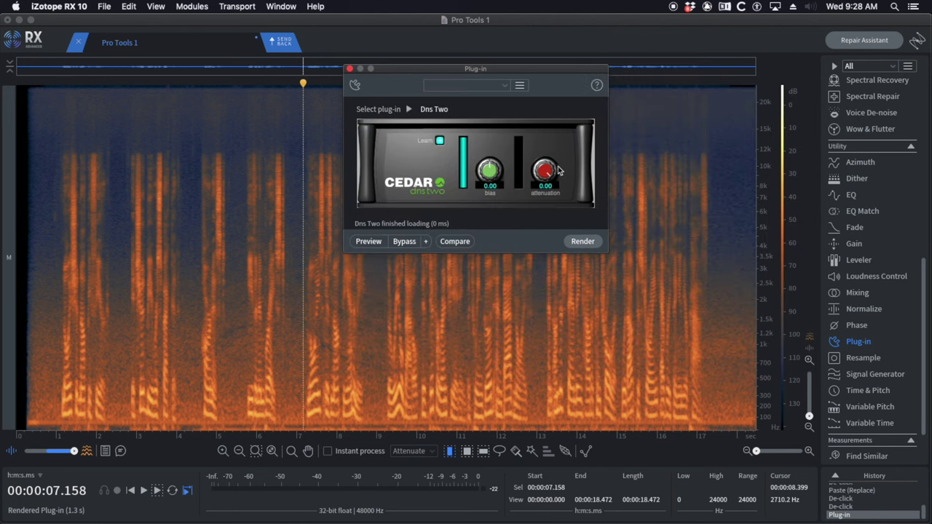
drag(547, 170, 546, 185)
click(582, 241)
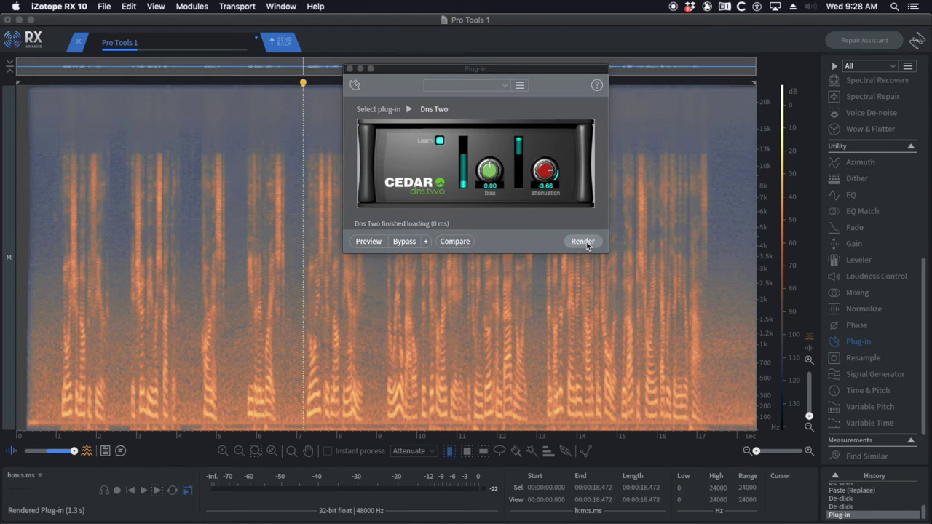
Step: Play the denoised dialogue from the start, close the plug-in window, and stop at 5.804 s
click(44, 262)
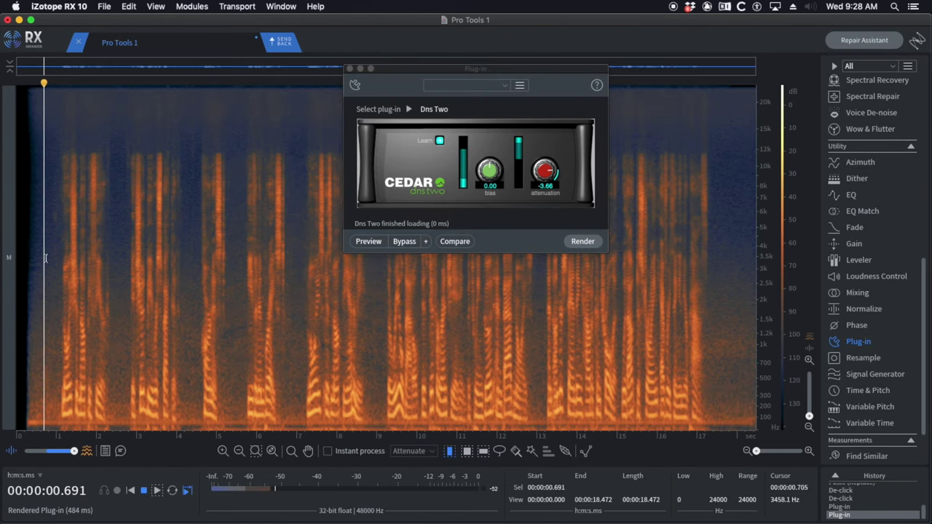
key(space)
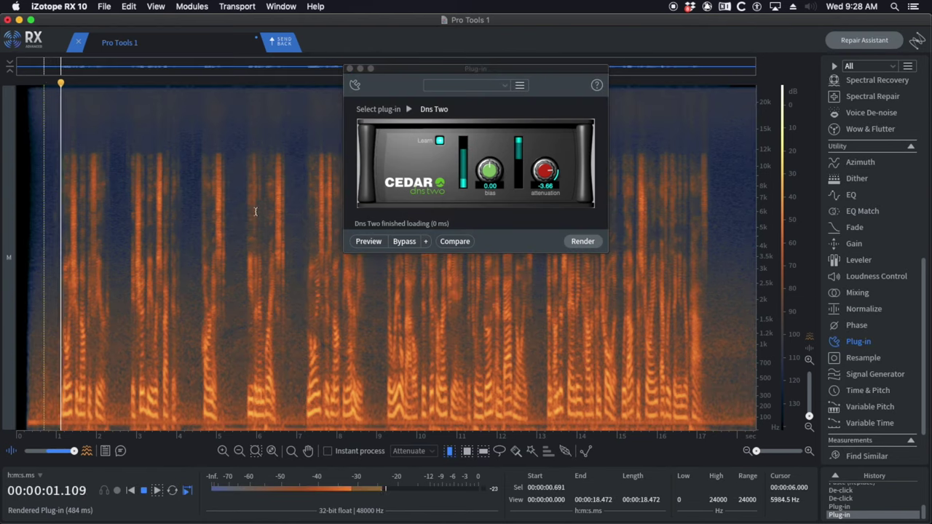
click(349, 69)
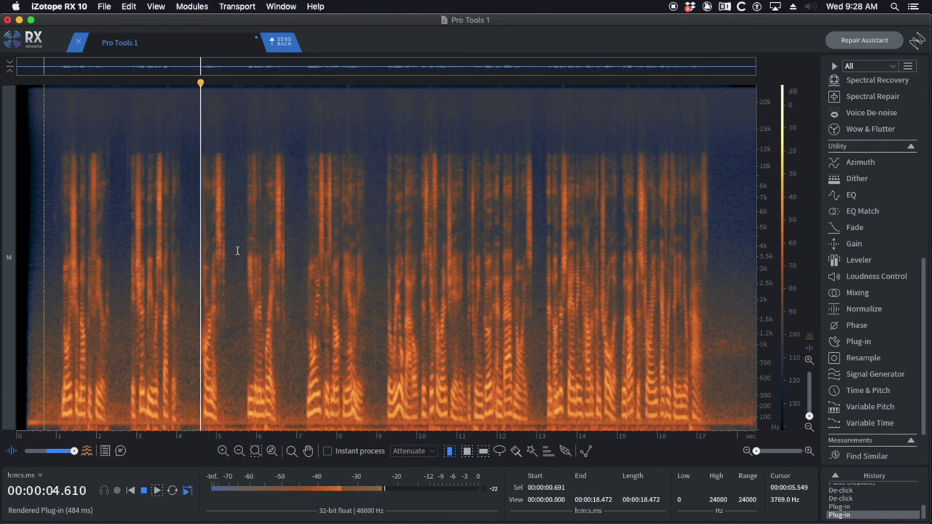
key(space)
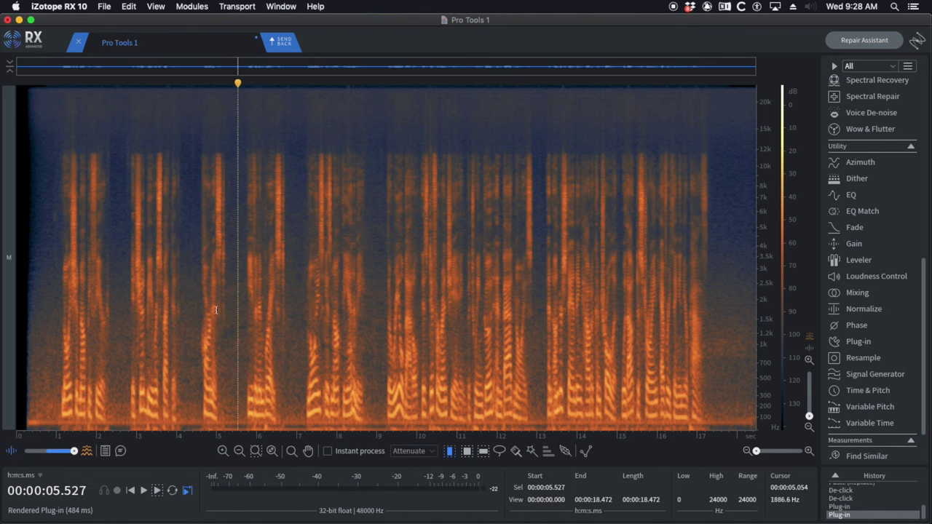
click(248, 335)
scroll(257, 347, up, 1)
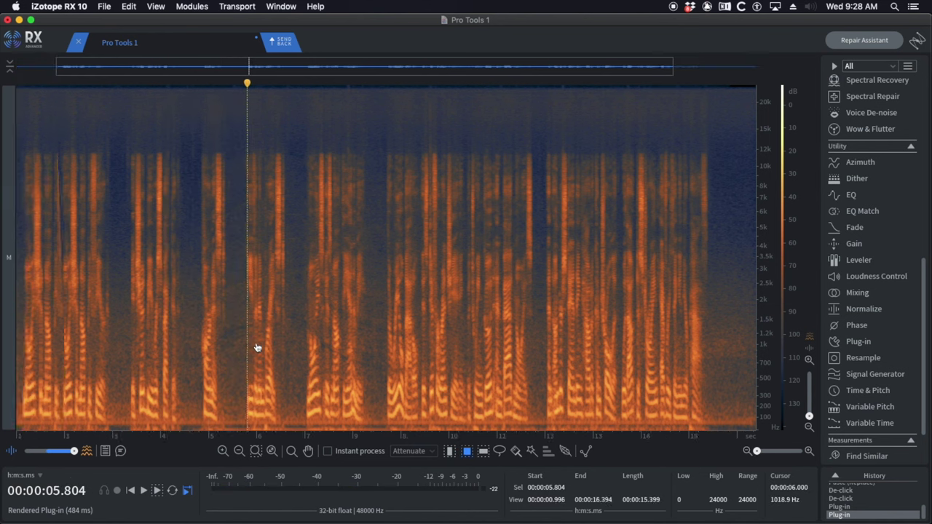
scroll(257, 347, down, 1)
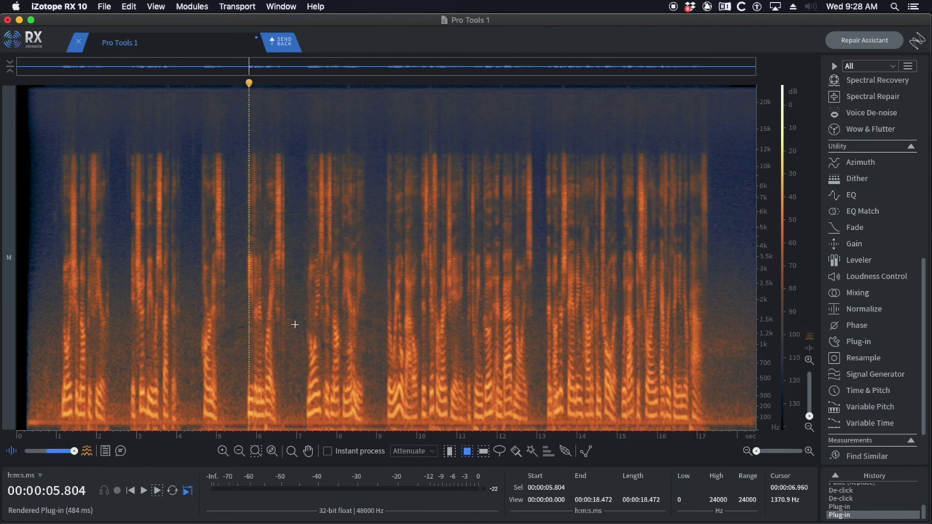
Step: Render the RX audio into the Cleaned clip, A/B it via undo/redo, and raise gain to +4 dB
click(284, 43)
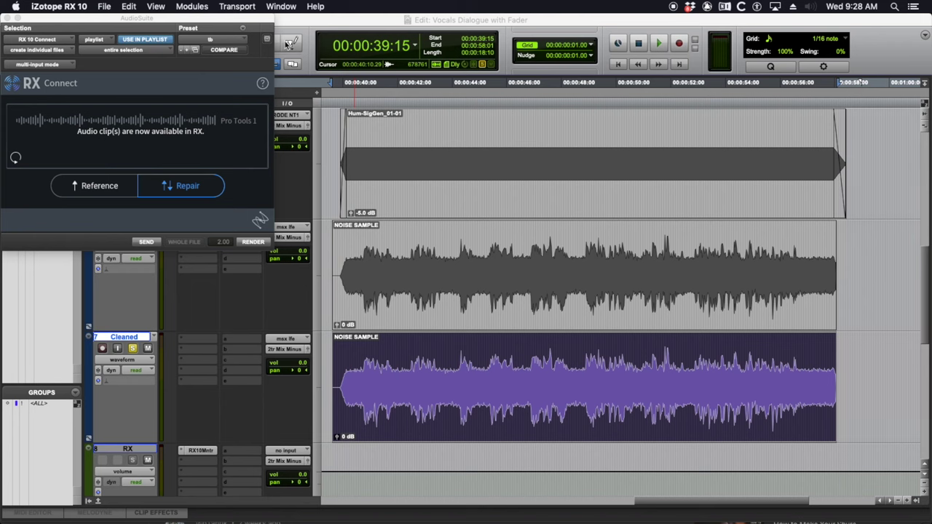
click(255, 242)
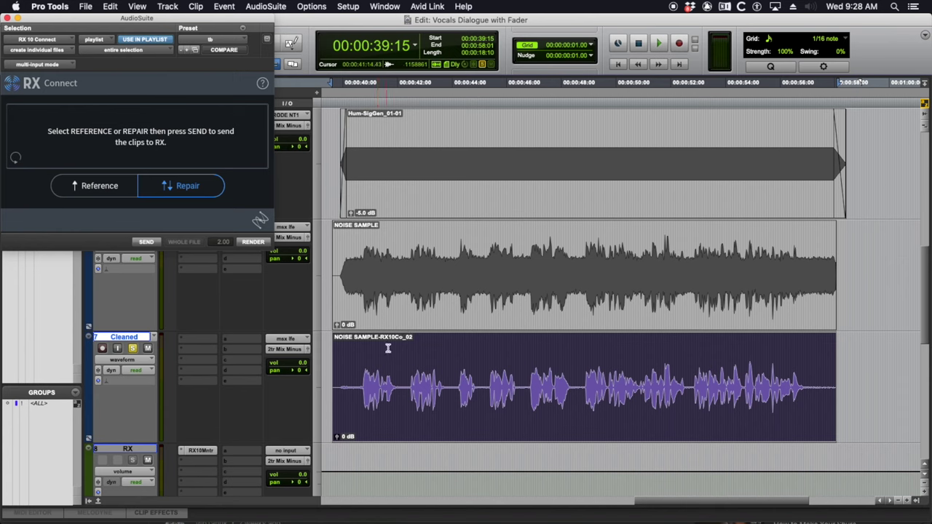
key(super+z)
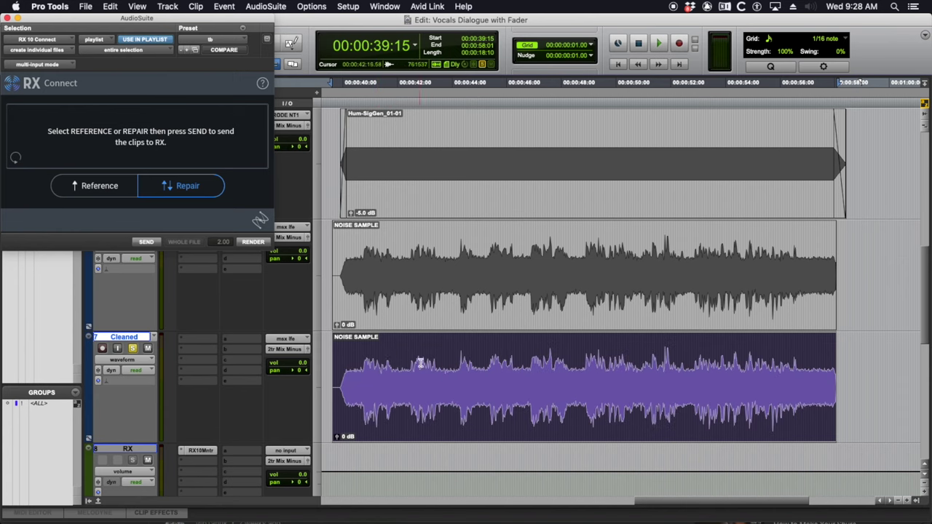
key(shift+super+z)
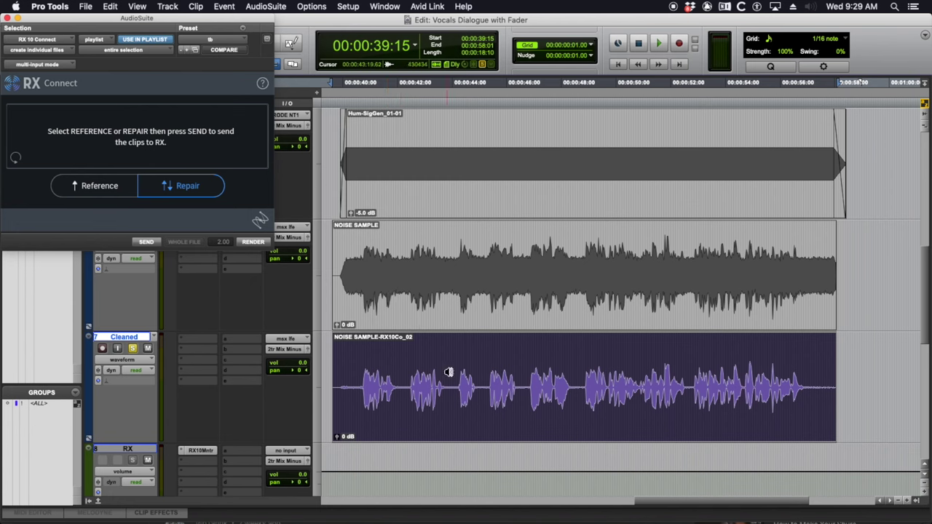
key(shift+super+z)
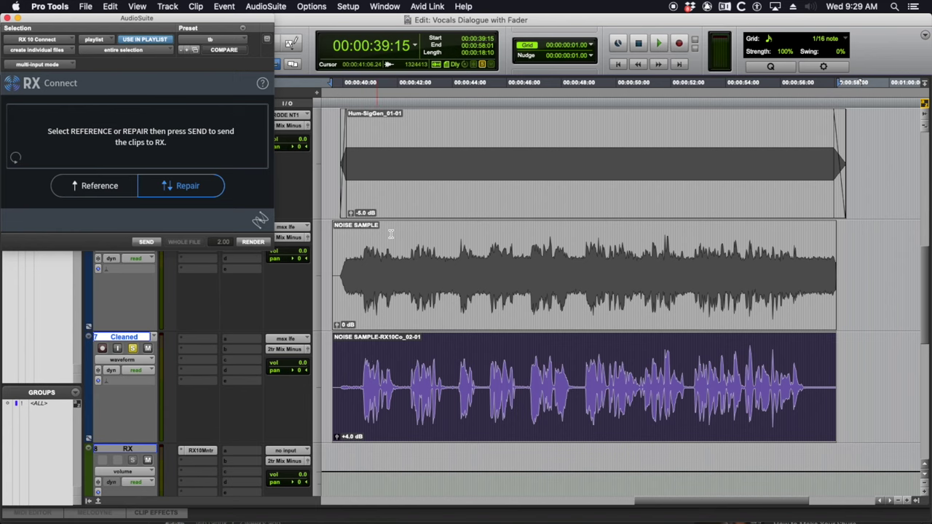
Step: Colour the original NOISE SAMPLE clip yellow and close the RX Connect window
click(397, 298)
key(super+c)
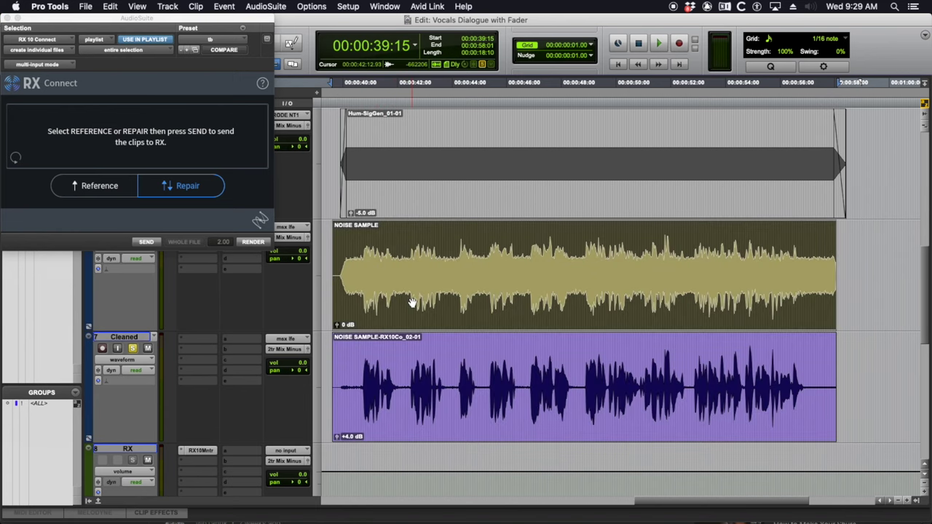
click(8, 18)
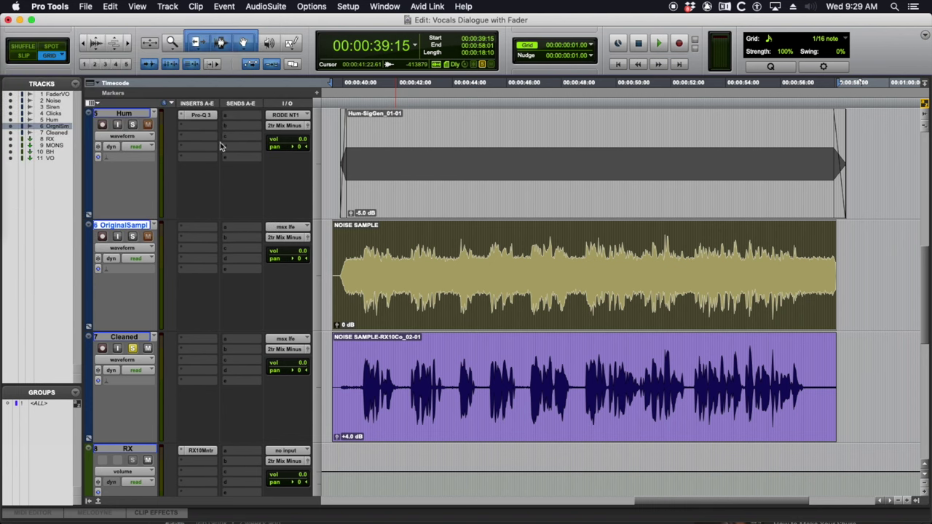
scroll(373, 252, right, 2)
scroll(374, 251, left, 2)
Step: Solo and play the OriginalSample track, then solo and play the Cleaned track
key(shift+s)
key(space)
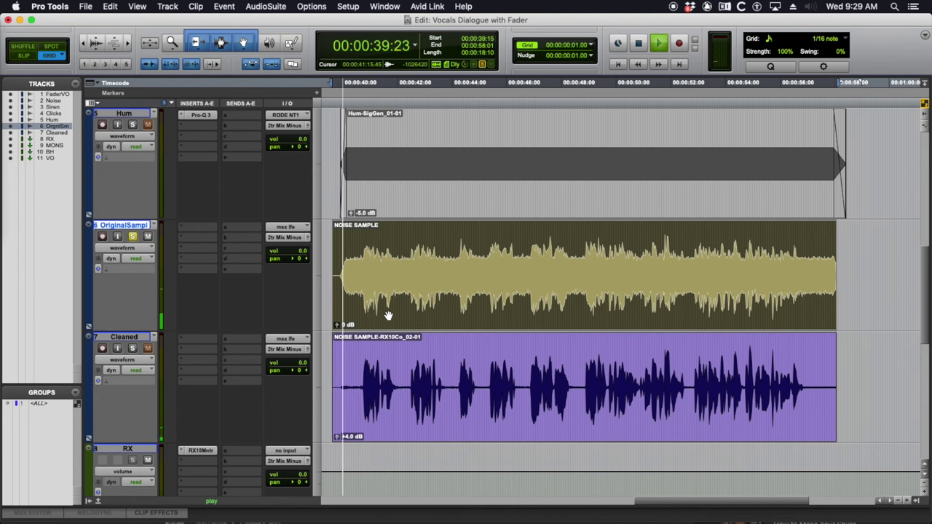
click(405, 421)
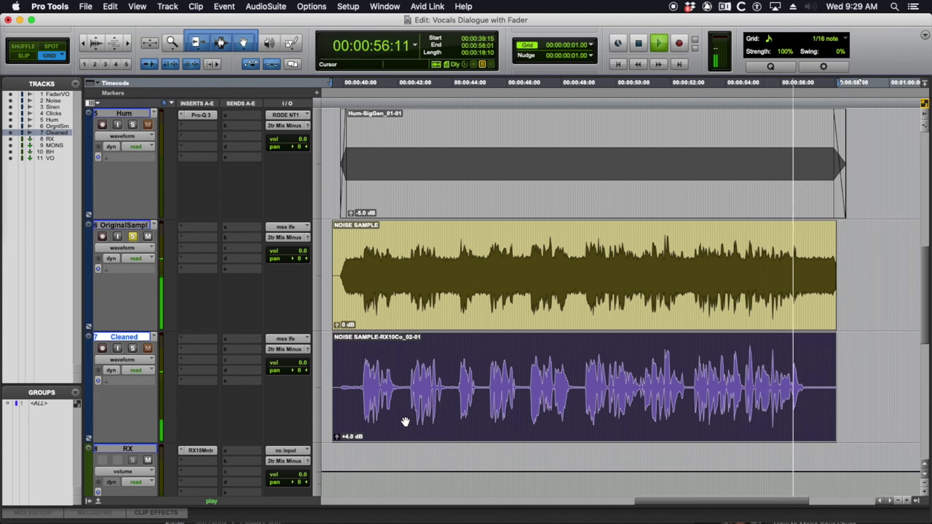
key(space)
key(shift+s)
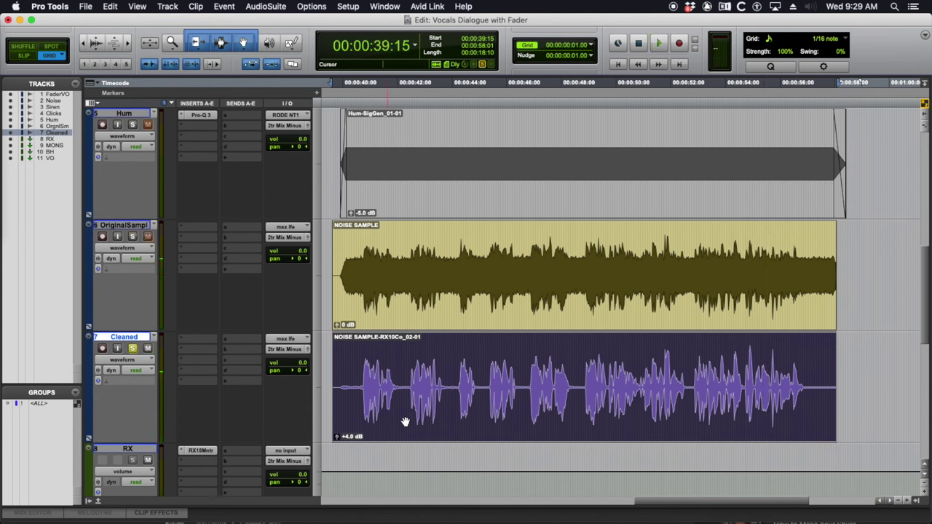
key(space)
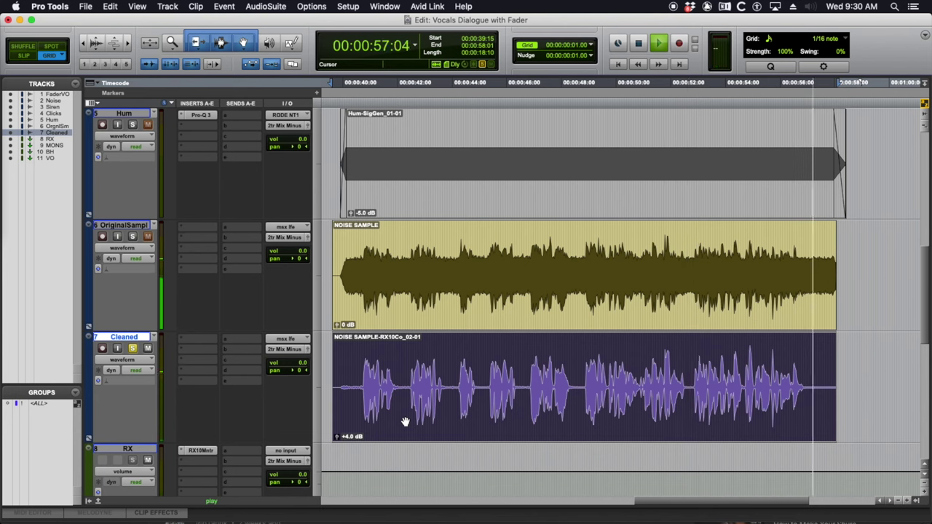
key(space)
Step: Place the play position around 44:09–44:15 on the clips and zoom in on the timeline
click(463, 368)
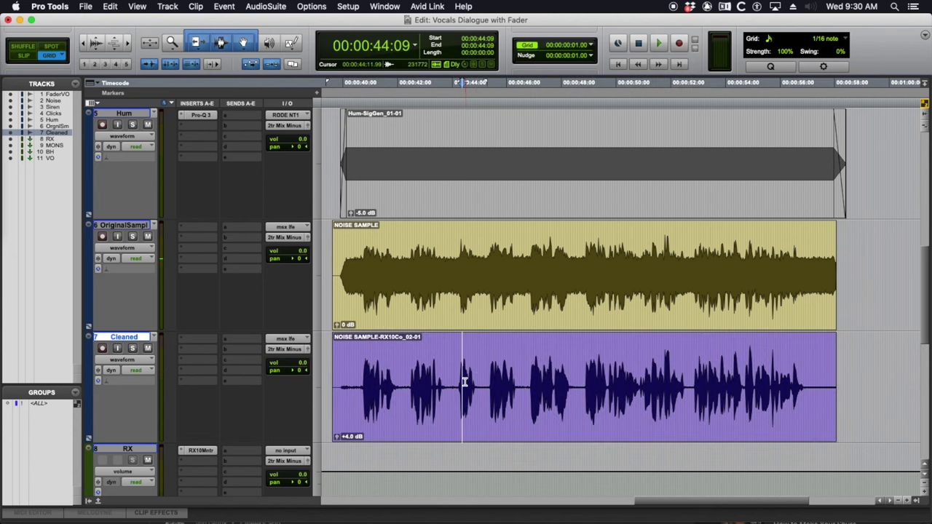
scroll(464, 380, up, 10)
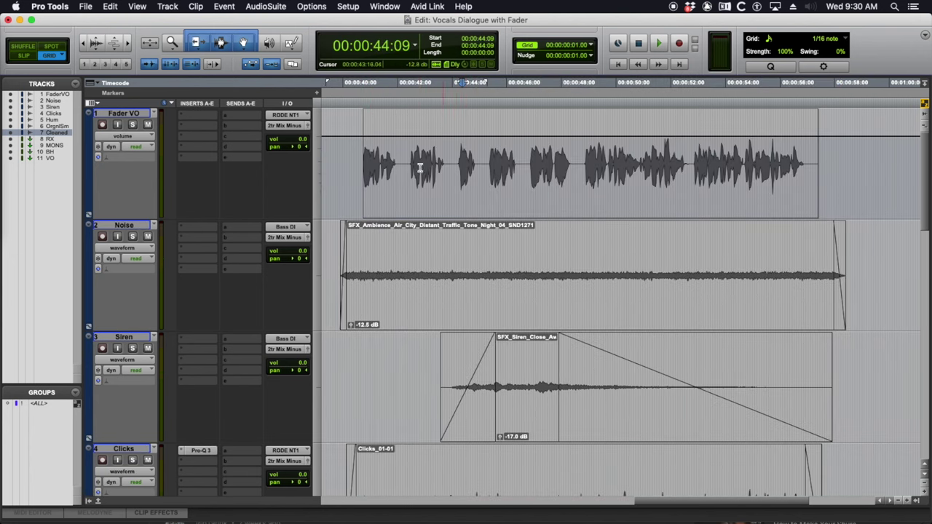
drag(353, 167, 512, 166)
click(513, 167)
scroll(490, 316, down, 10)
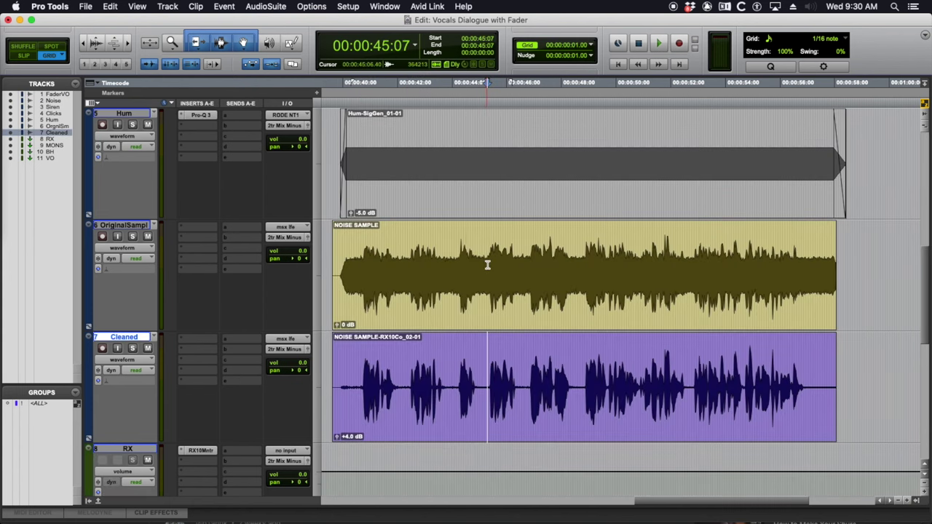
click(467, 263)
key(super+bracketright)
key(super+bracketright)
Step: Select matching short ranges on the original and Cleaned clips, zoom out, and return to 43:00
drag(512, 259, 572, 264)
drag(525, 355, 576, 374)
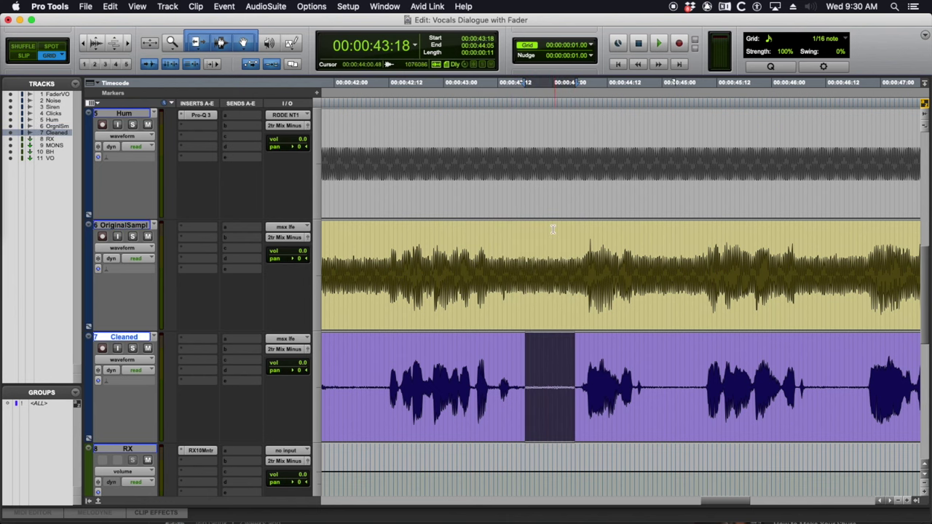
drag(510, 252, 574, 261)
key(super+bracketleft)
key(super+bracketleft)
key(super+bracketleft)
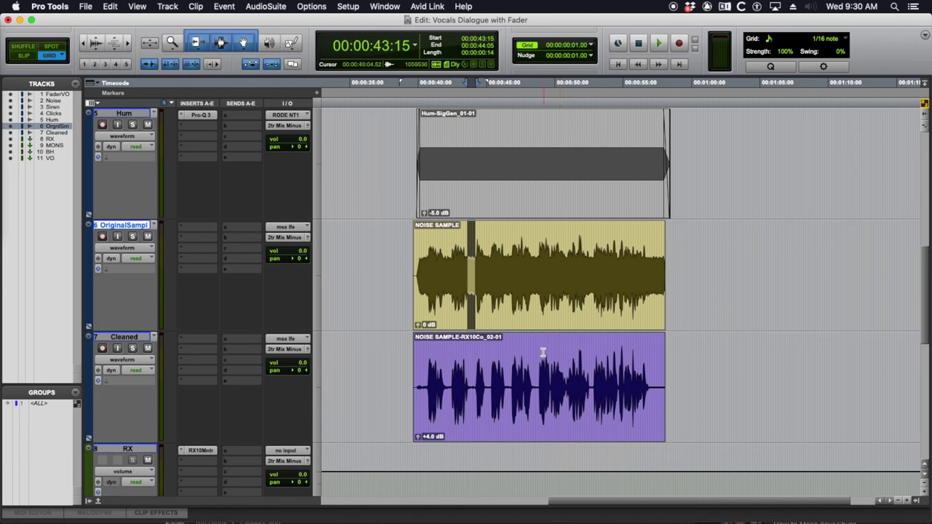
click(487, 358)
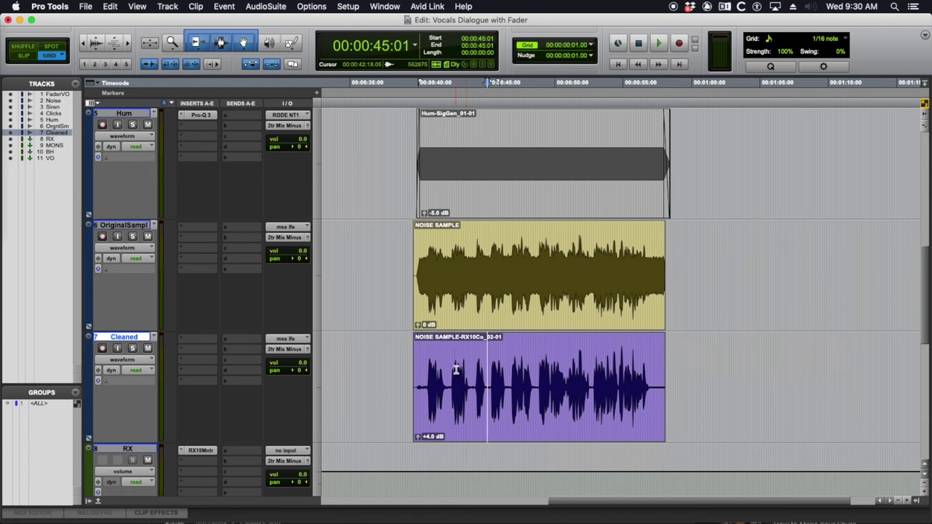
click(456, 370)
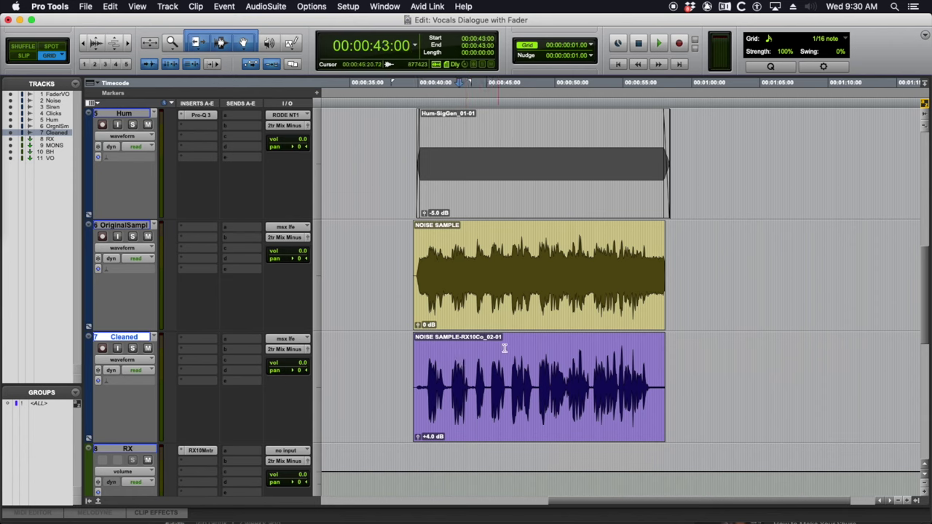
Step: Play matching sections of the NOISE SAMPLE and Cleaned clips around 50:23, then show the tips list
drag(457, 273, 593, 255)
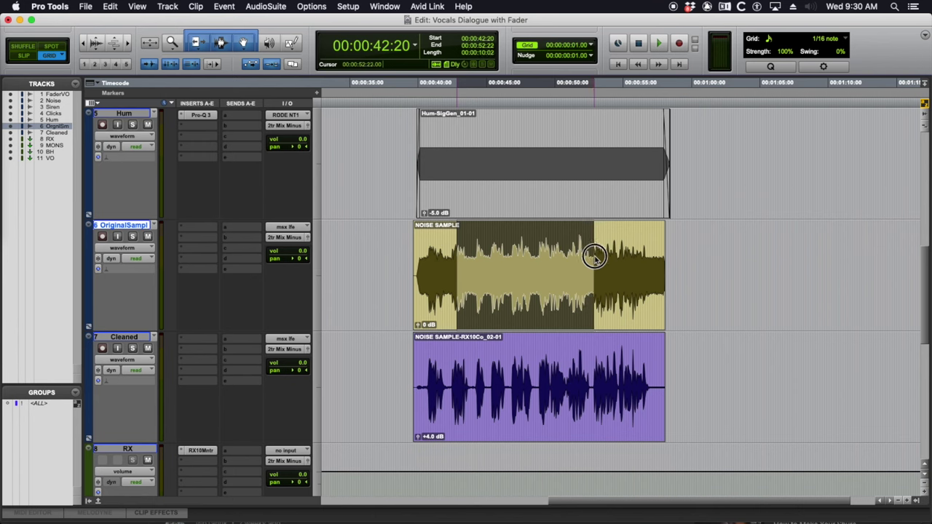
click(568, 266)
drag(493, 364, 533, 366)
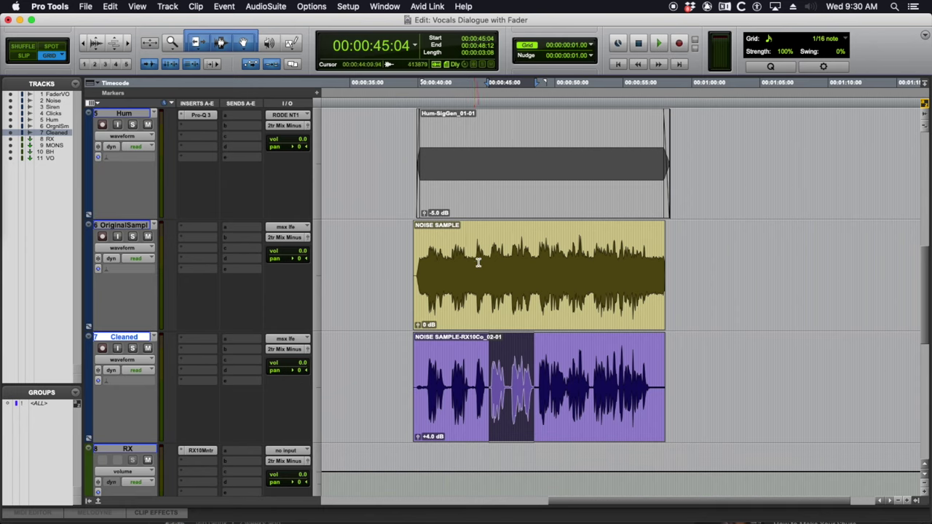
scroll(518, 366, right, 2)
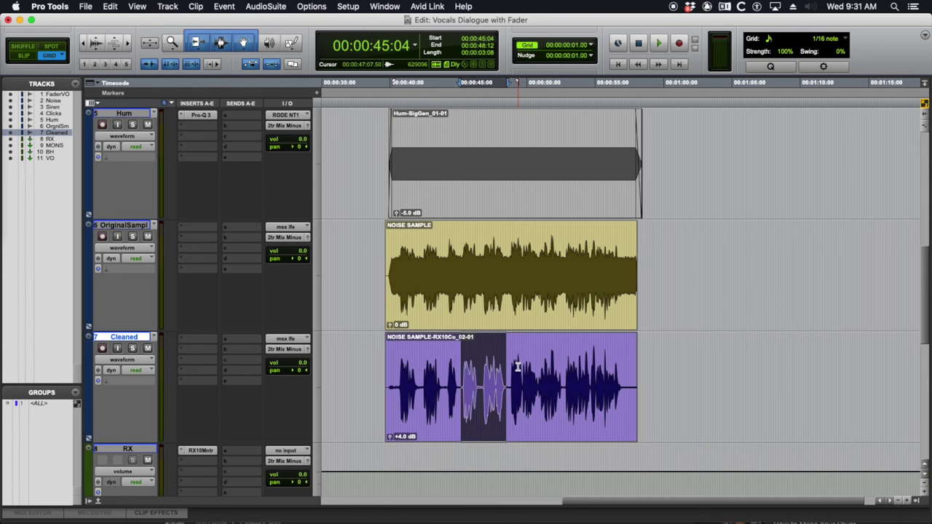
key(super+Tab)
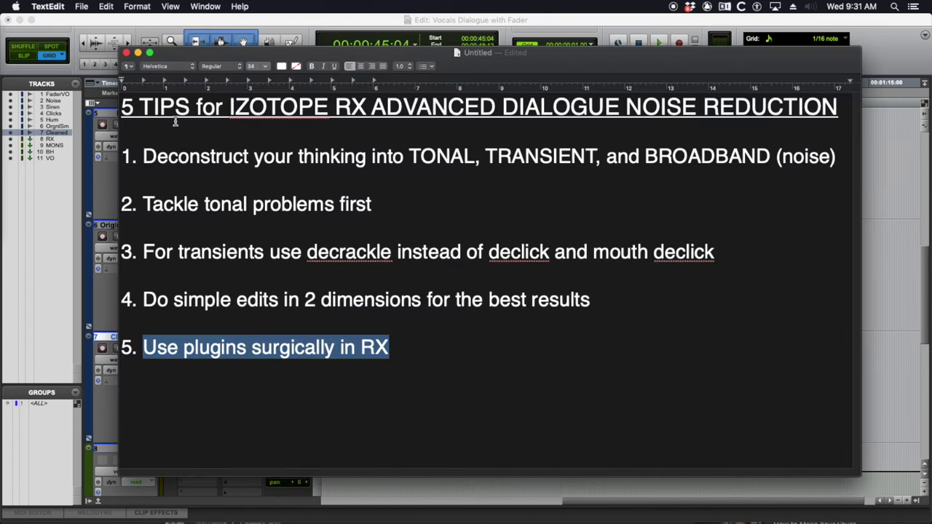
Step: Highlight tip 1 on splitting tonal, transient and broadband sound, then return to iZotope RX
click(201, 157)
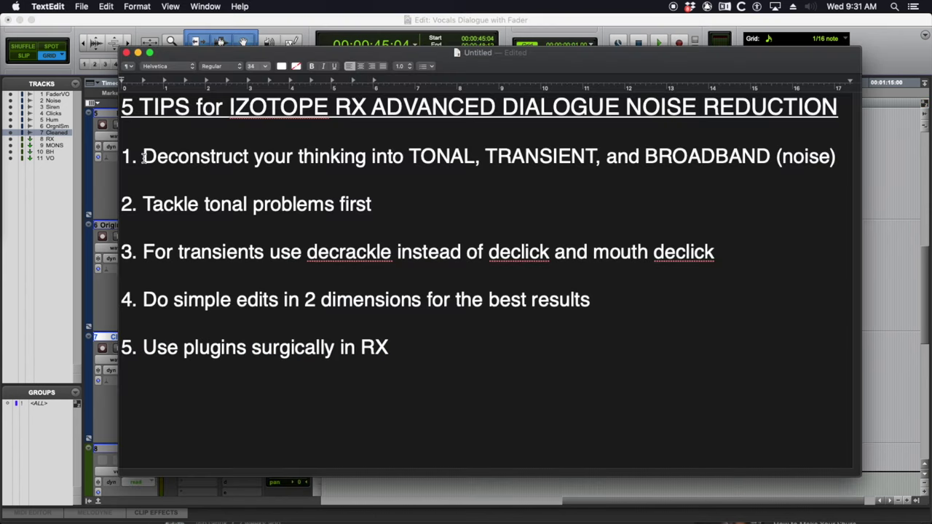
drag(141, 157, 835, 155)
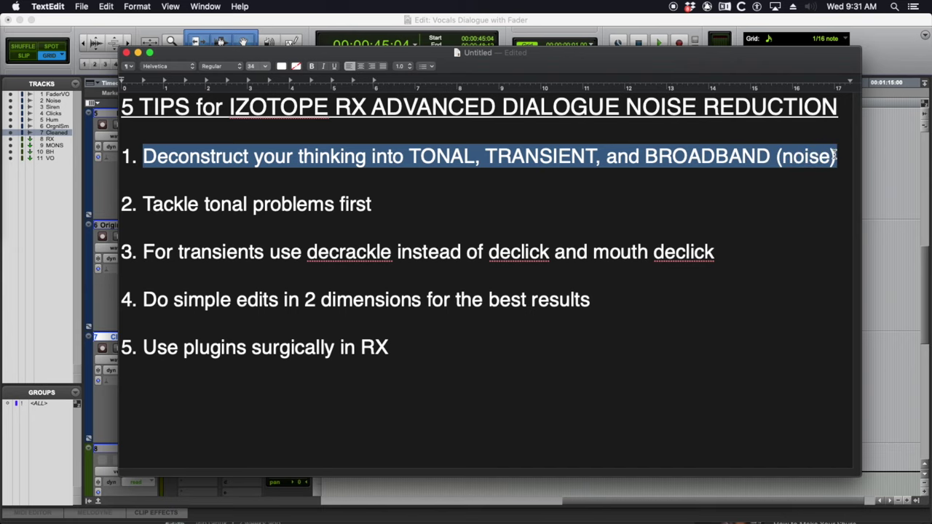
key(super+Tab)
key(super+Tab)
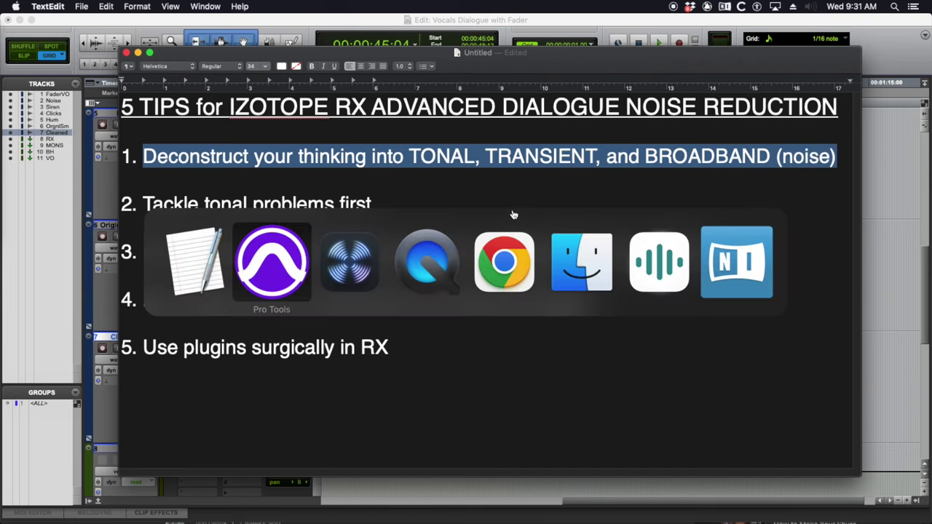
Step: Bring up Deconstruct at -33 dB tonal gain and position its window over the spectrogram
scroll(846, 213, up, 6)
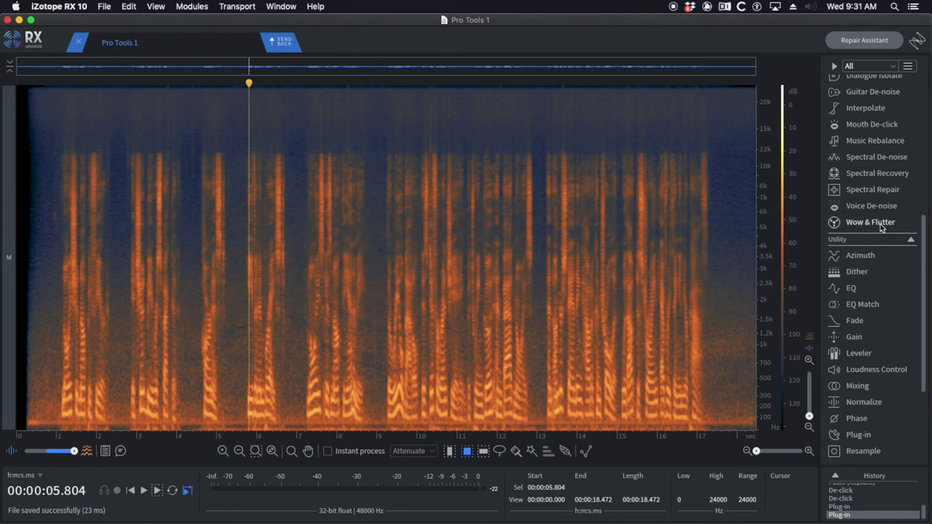
click(871, 124)
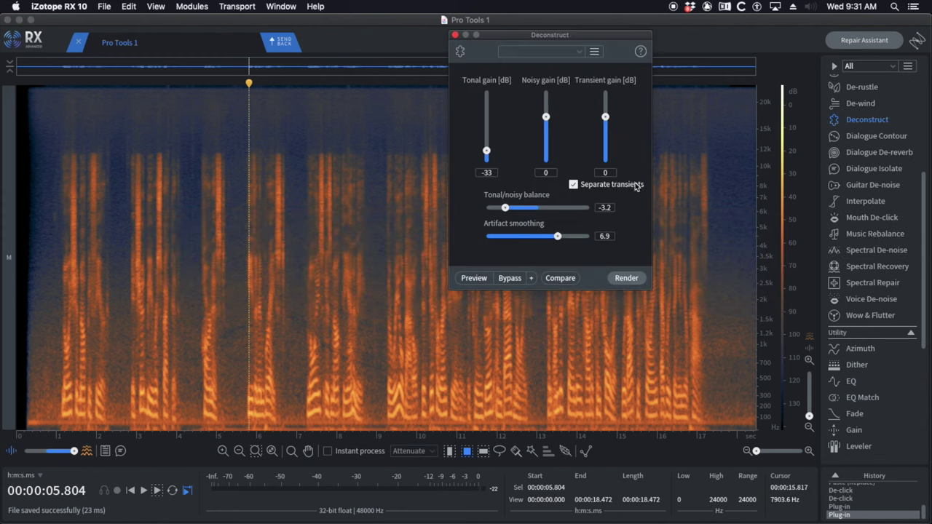
drag(594, 42, 491, 124)
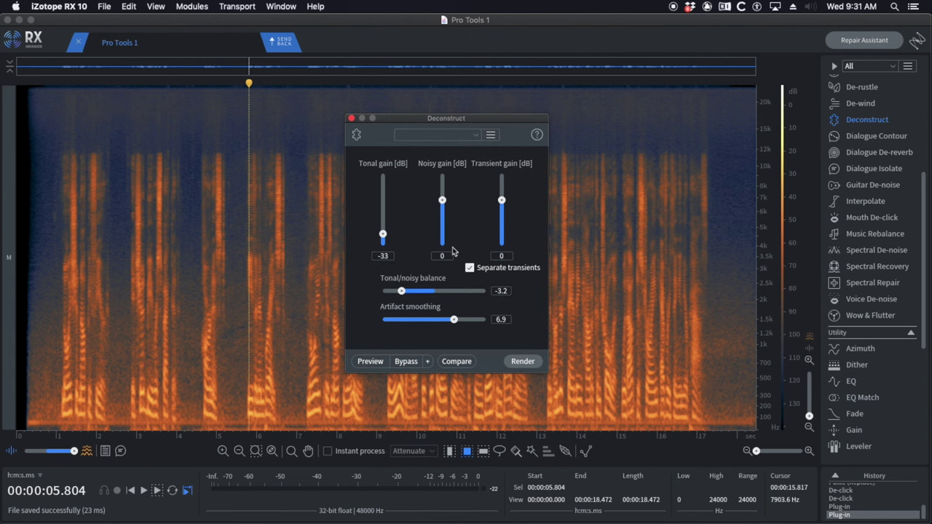
key(super+Tab)
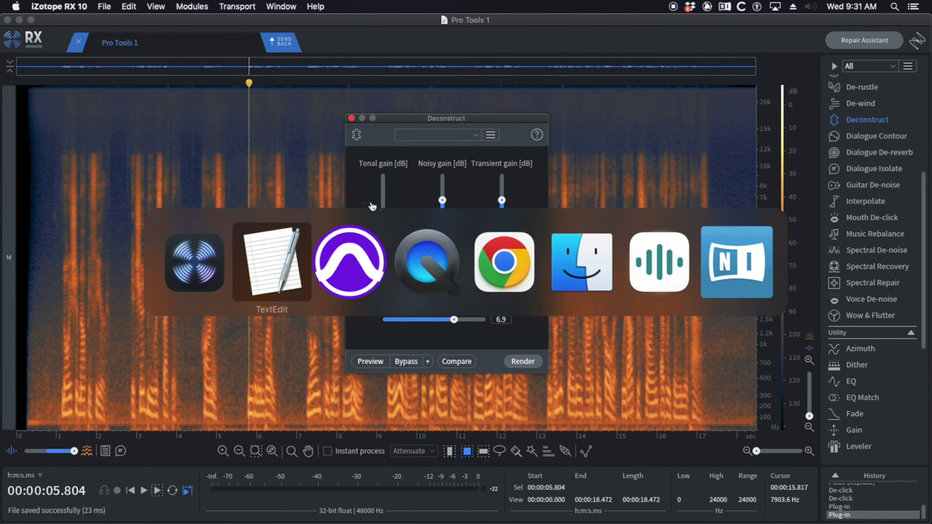
Step: In the TextEdit recap, highlight tip 2 (tonal problems), tip 3 (transients/decrackle) and tip 4 (two-dimensional edits)
click(281, 259)
drag(145, 206, 387, 202)
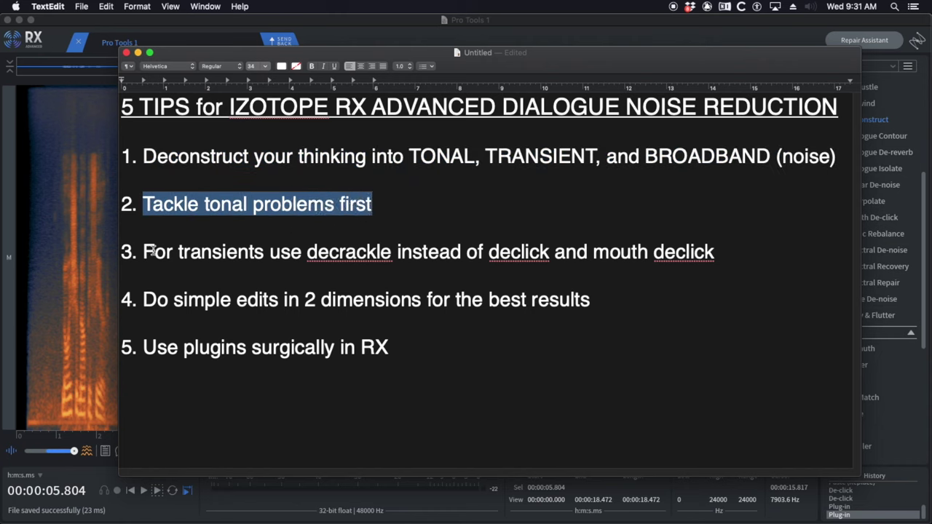
drag(151, 252, 715, 252)
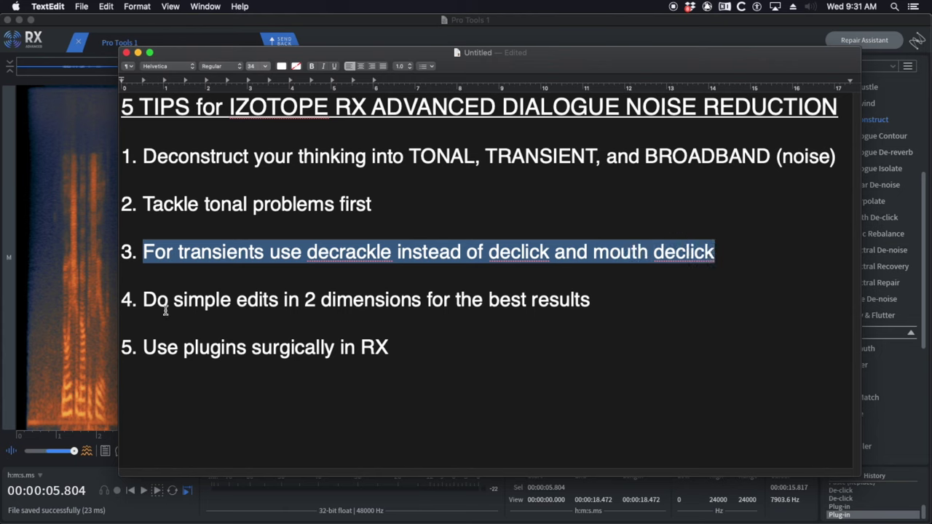
drag(145, 299, 421, 300)
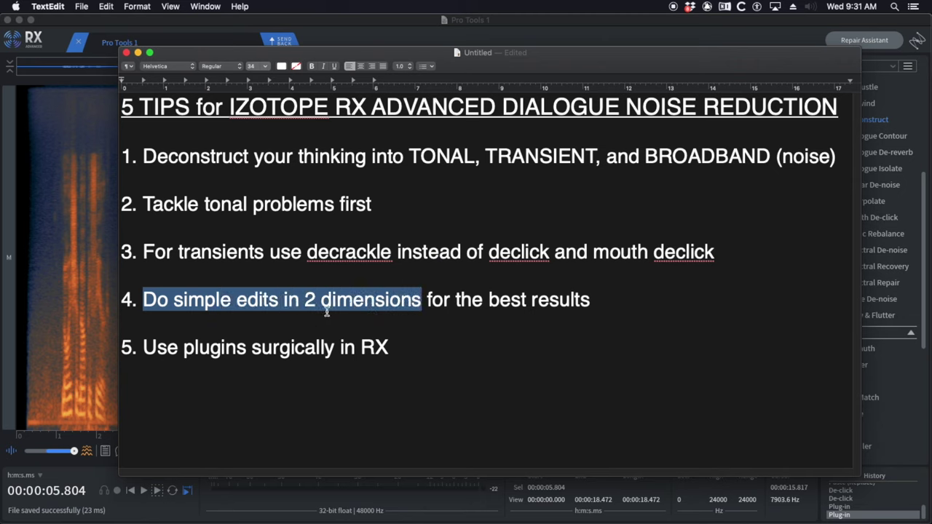
Step: Highlight the key words 'tonal' and 'decrackle', then return to iZotope RX
drag(205, 204, 248, 203)
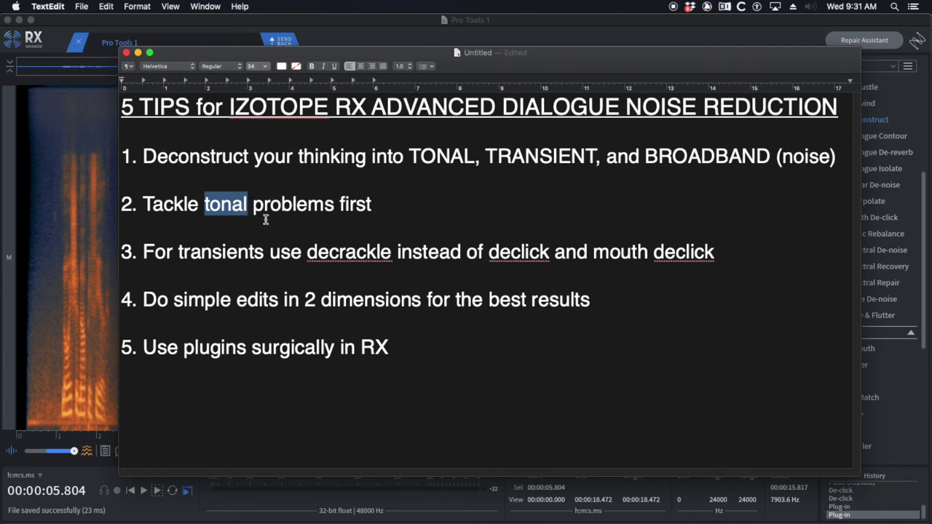
drag(307, 251, 391, 252)
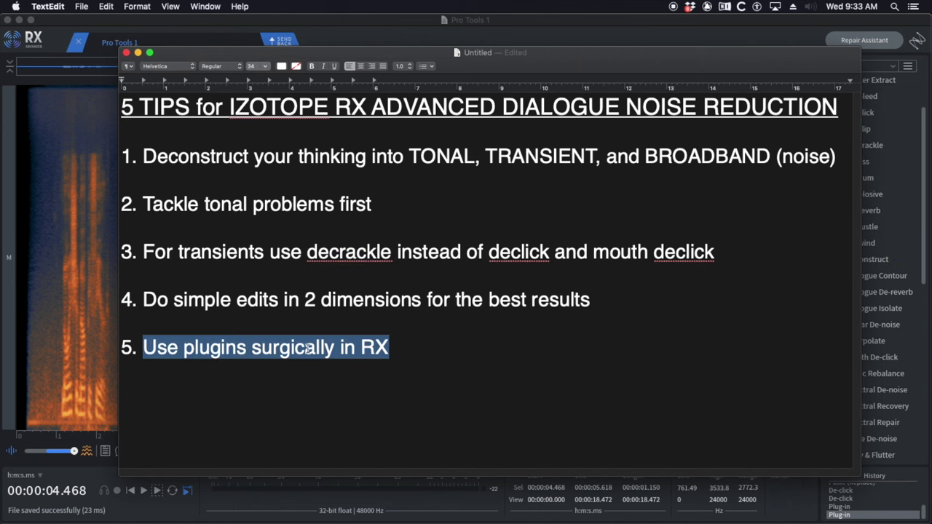
key(super+h)
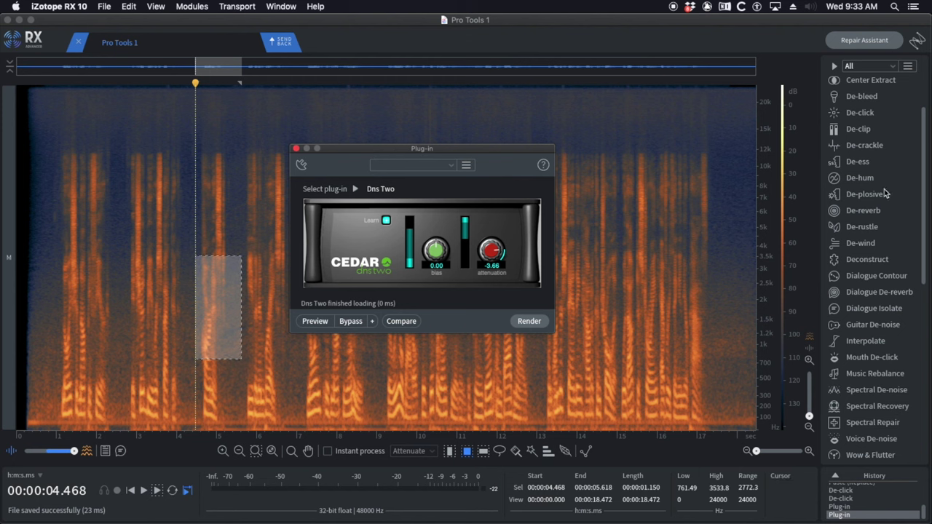
scroll(886, 193, up, 3)
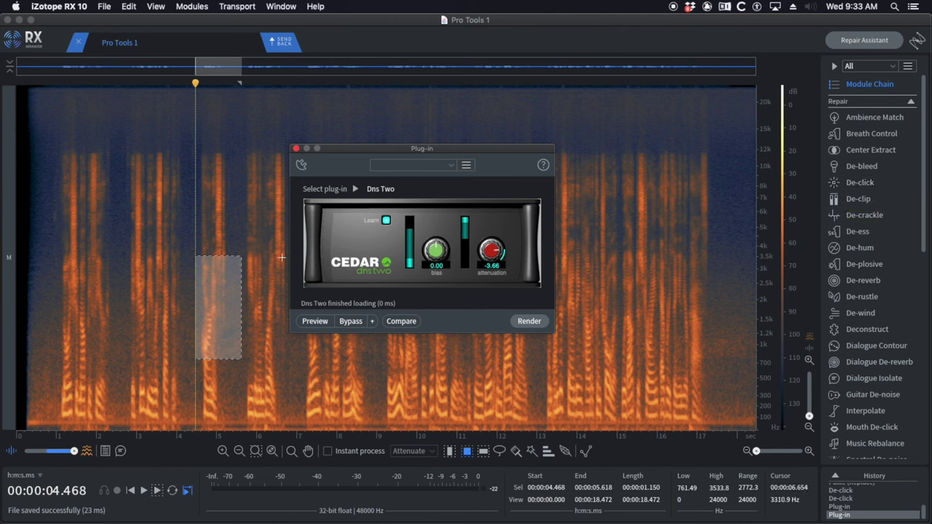
click(261, 249)
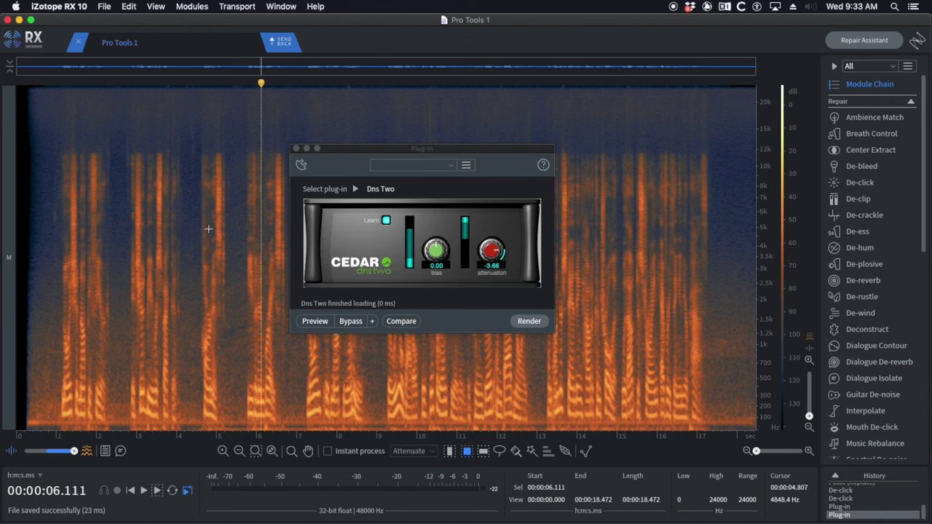
drag(189, 185, 249, 395)
click(270, 393)
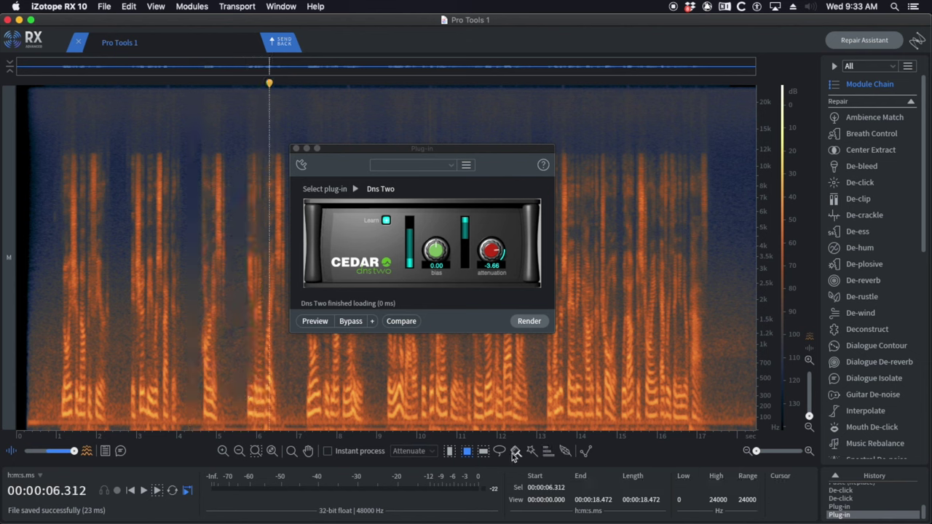
click(483, 451)
drag(386, 346, 386, 430)
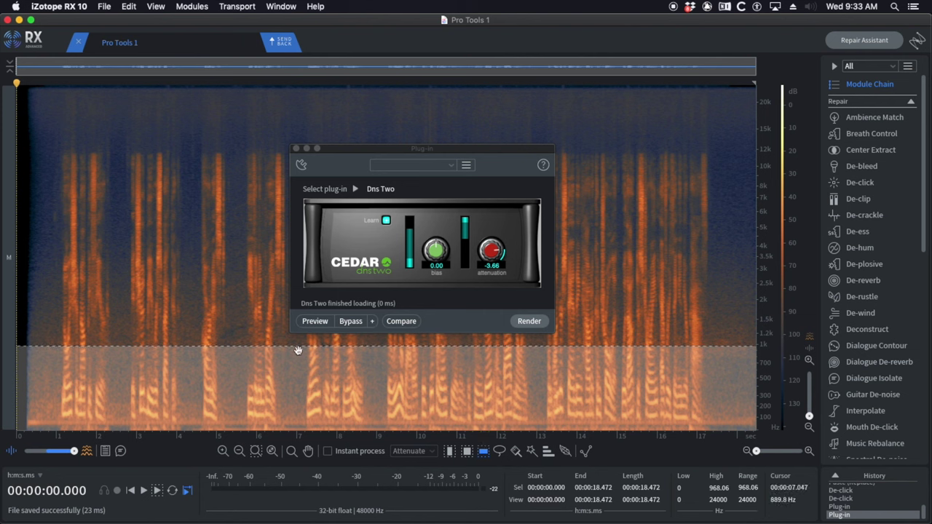
click(217, 315)
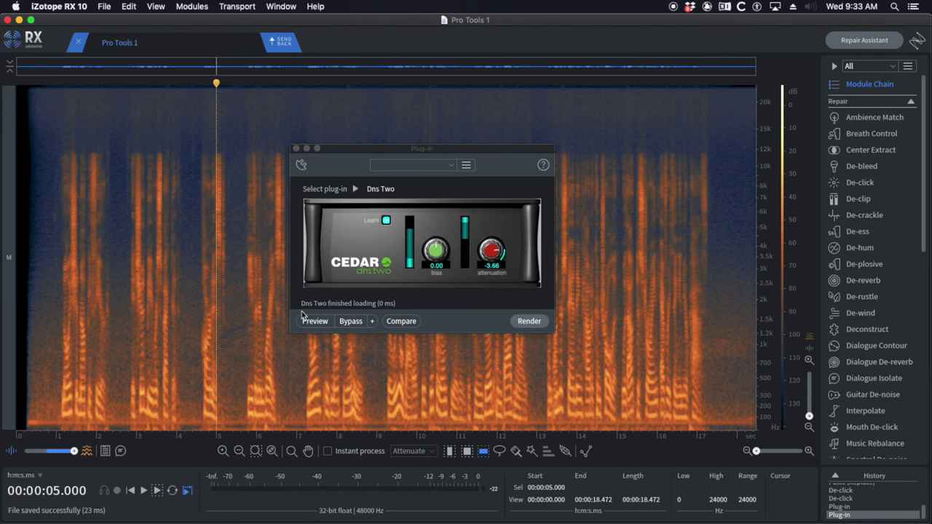
click(394, 154)
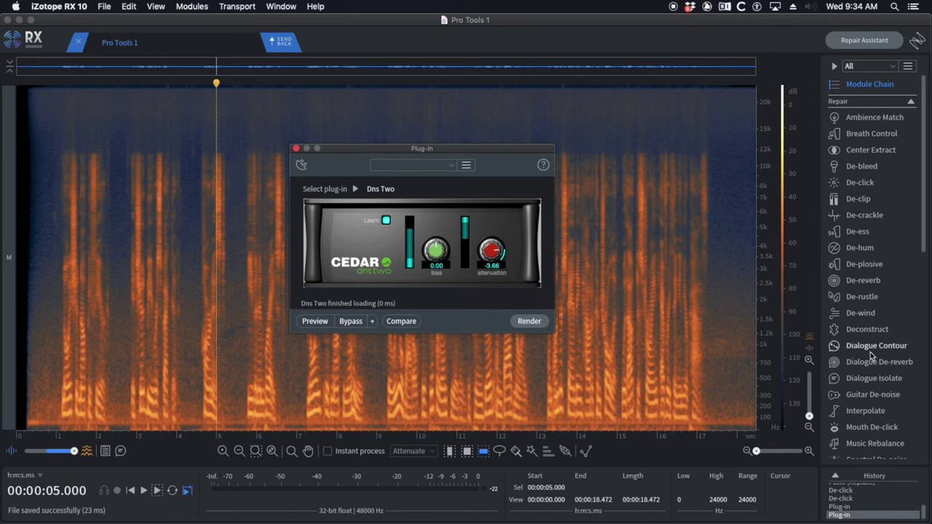
Step: Try a different Dialogue Isolate noise gain, then briefly open and close Guitar De-noise
click(869, 379)
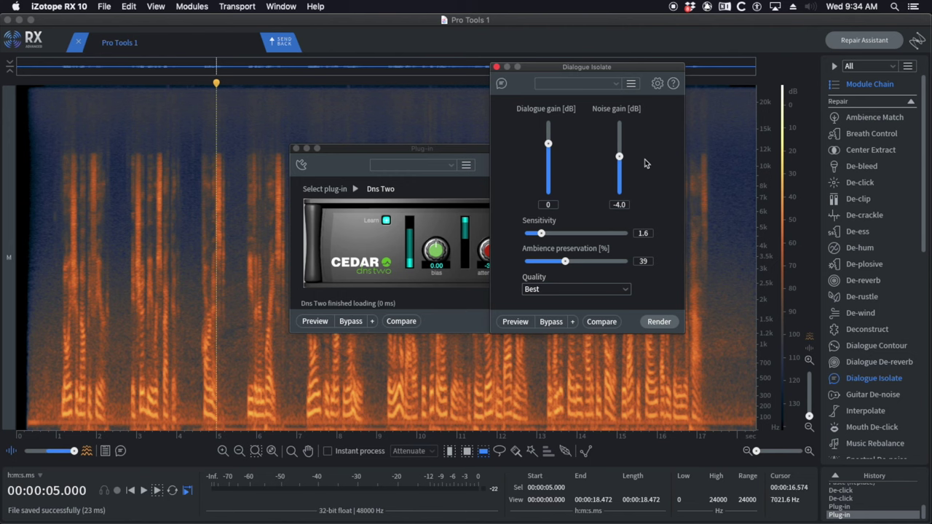
mouse_move(620, 157)
mouse_down()
mouse_move(622, 173)
mouse_move(620, 156)
mouse_up()
scroll(857, 352, down, 3)
scroll(857, 353, down, 2)
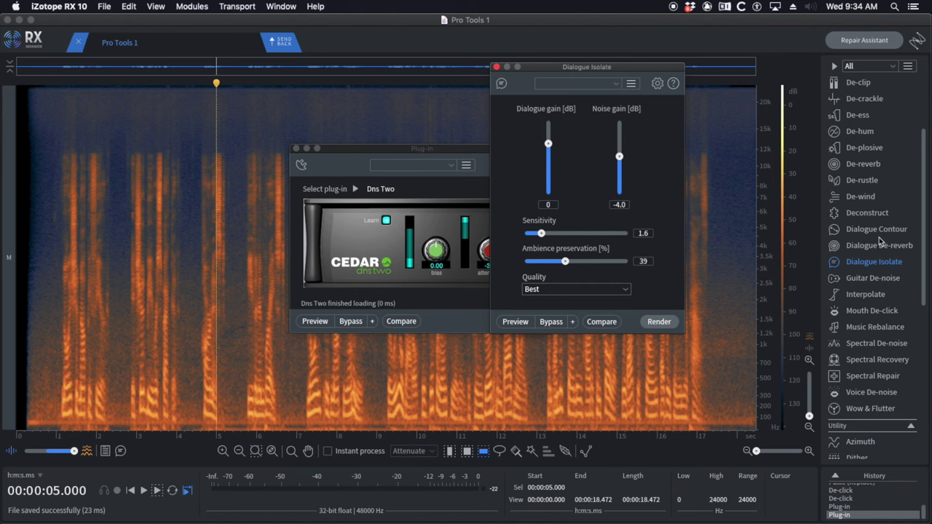
click(874, 278)
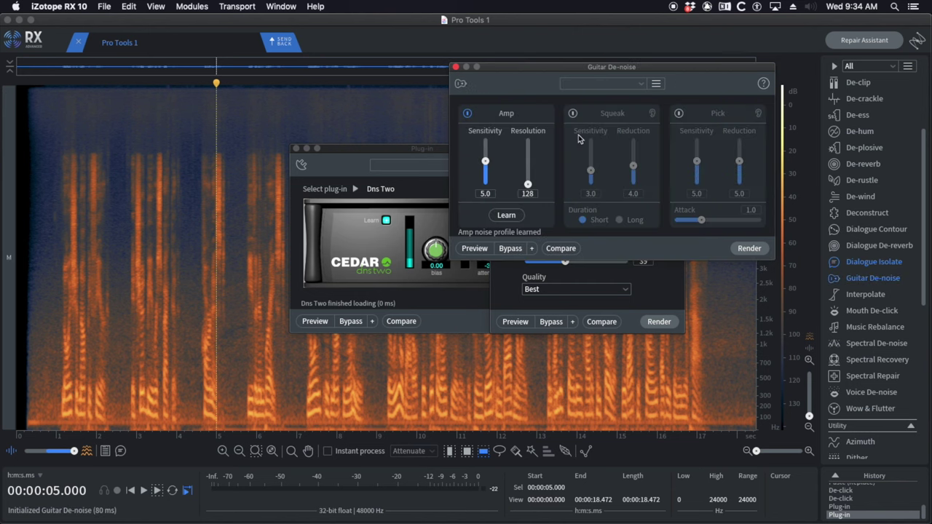
click(457, 66)
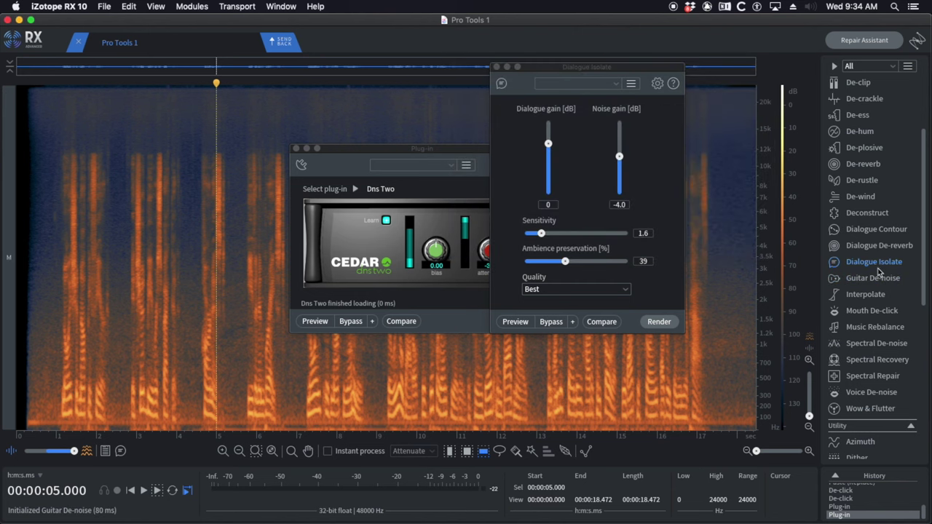
Step: Raise Voice De-noise reduction to 4.2, then close Voice De-noise and Dialogue Isolate
click(871, 391)
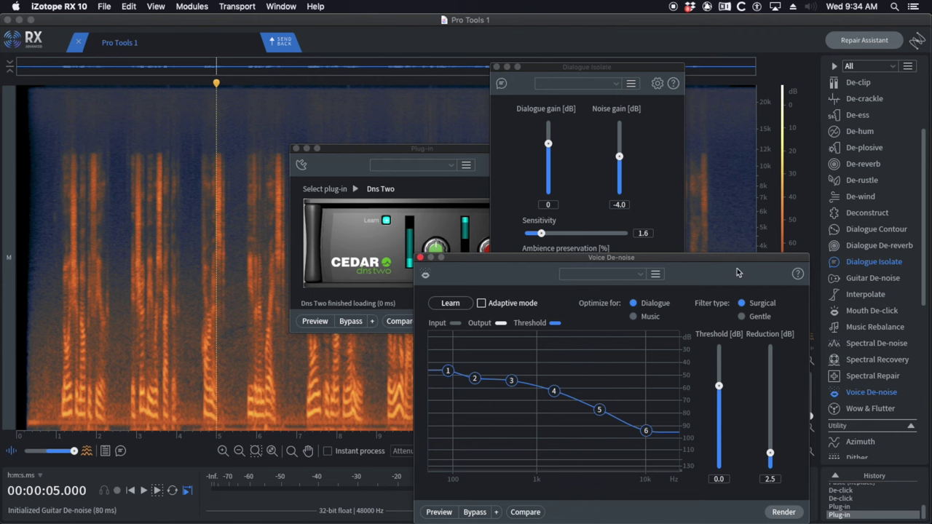
drag(729, 262, 661, 157)
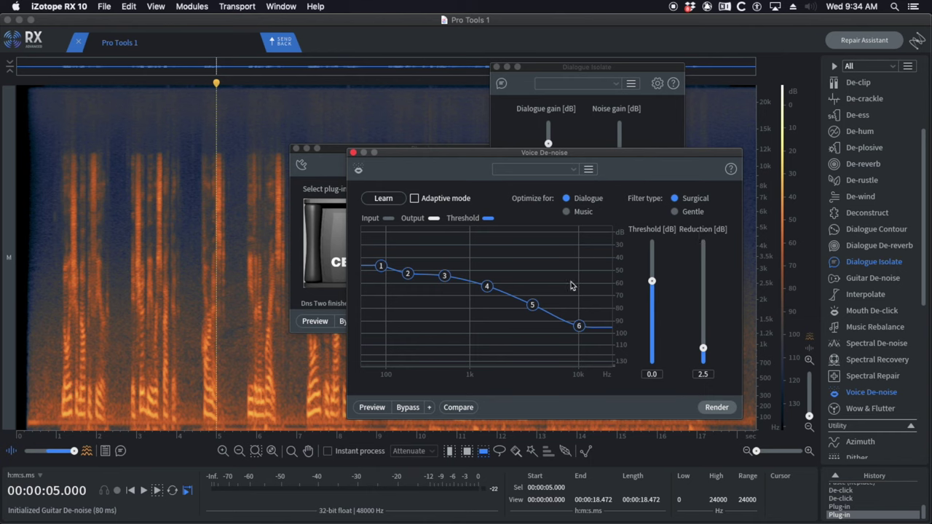
drag(705, 348, 704, 337)
click(355, 153)
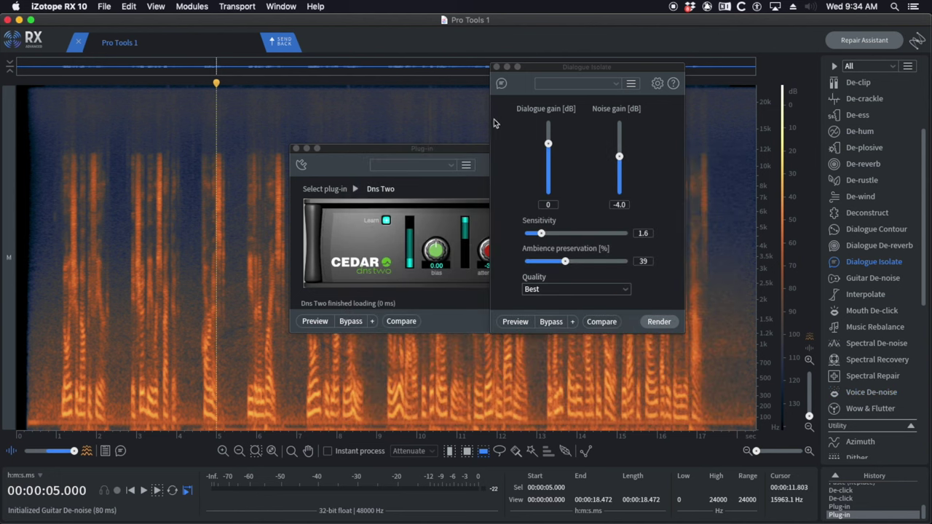
click(496, 67)
drag(514, 150, 530, 149)
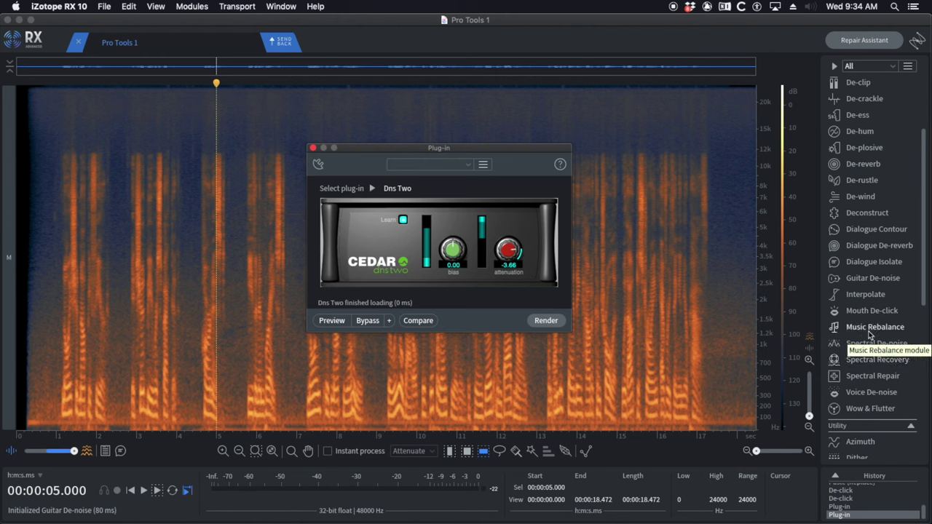
Step: Bring the TextEdit tips document forward and clear the highlight on tip 5
key(super+Tab)
key(Tab)
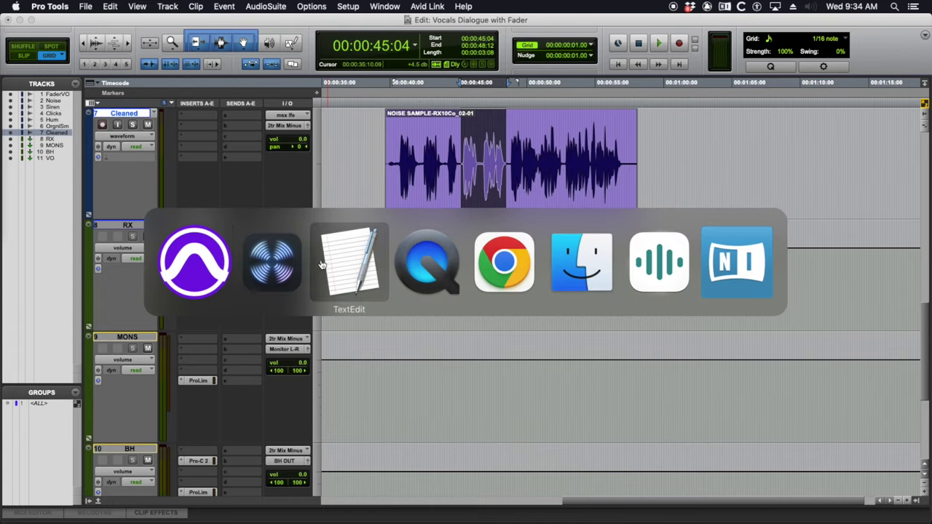
click(418, 352)
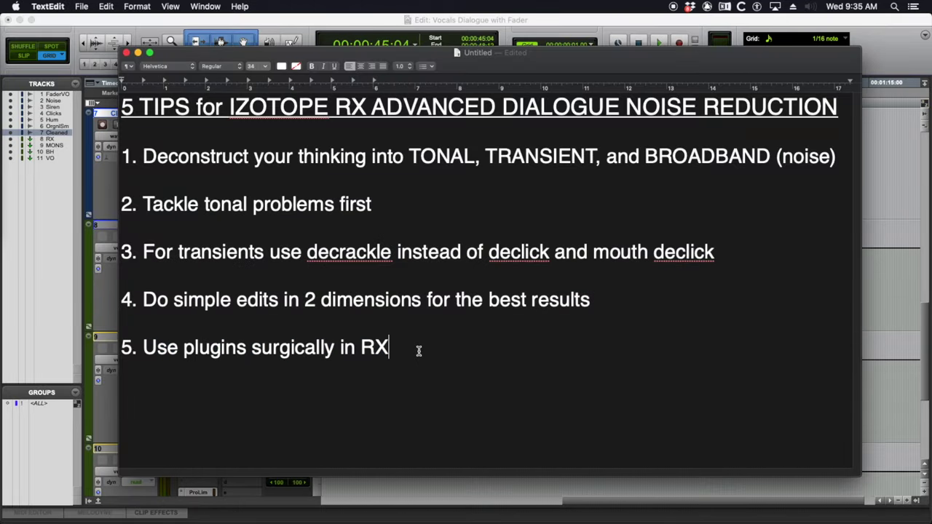